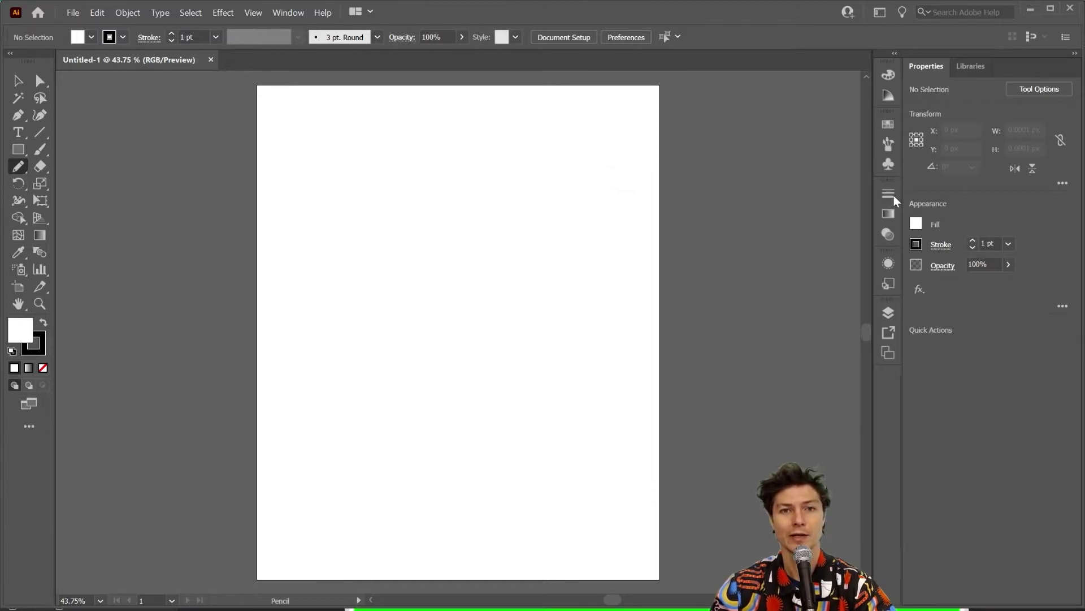
# - Draw five freehand Pencil paths with no fill and a 16 pt black stroke, including a small closed loop and a wavy line below
pyautogui.click(916, 224)
pyautogui.click(761, 274)
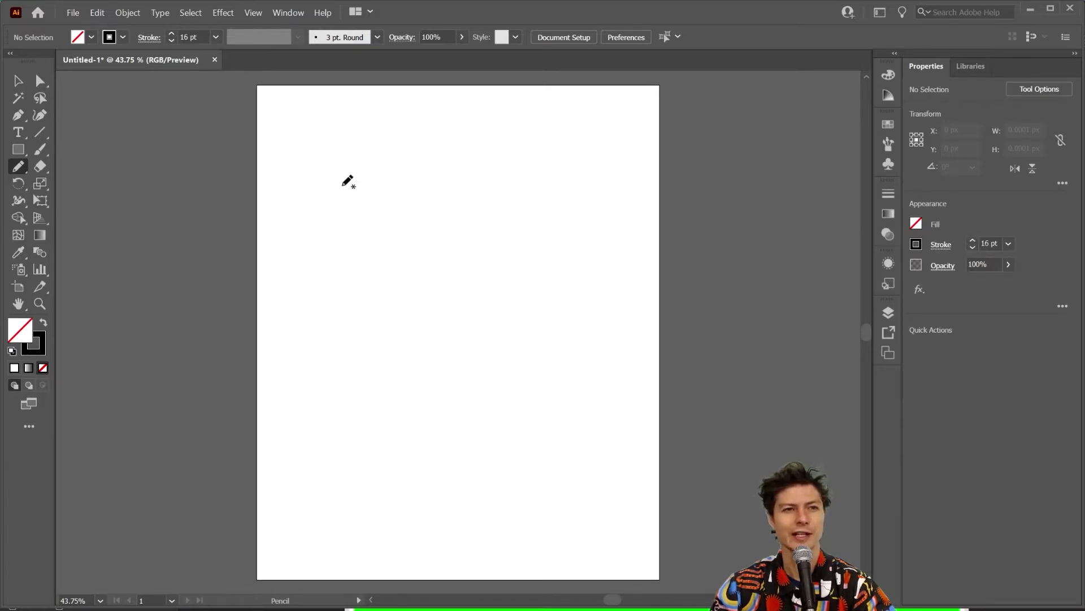
pyautogui.moveTo(328, 249)
pyautogui.mouseDown()
pyautogui.moveTo(418, 220)
pyautogui.moveTo(502, 455)
pyautogui.moveTo(581, 172)
pyautogui.mouseUp()
pyautogui.moveTo(368, 506)
pyautogui.mouseDown()
pyautogui.moveTo(568, 472)
pyautogui.moveTo(376, 283)
pyautogui.moveTo(506, 149)
pyautogui.moveTo(446, 147)
pyautogui.mouseUp()
pyautogui.moveTo(313, 115); pyautogui.dragTo(618, 319)
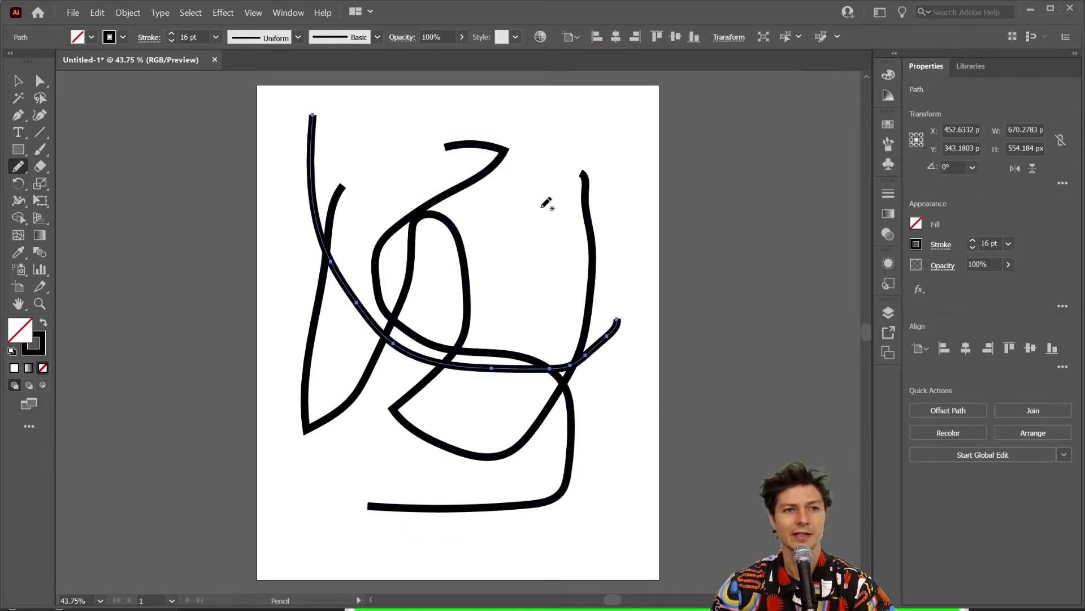
pyautogui.moveTo(549, 236); pyautogui.dragTo(549, 233)
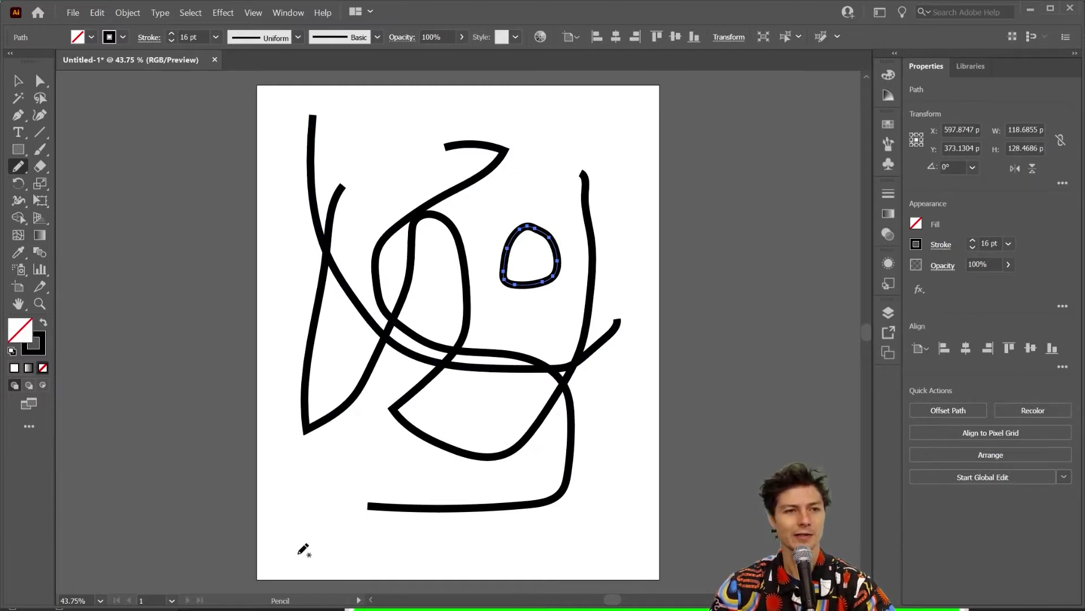
pyautogui.moveTo(547, 536); pyautogui.dragTo(602, 534)
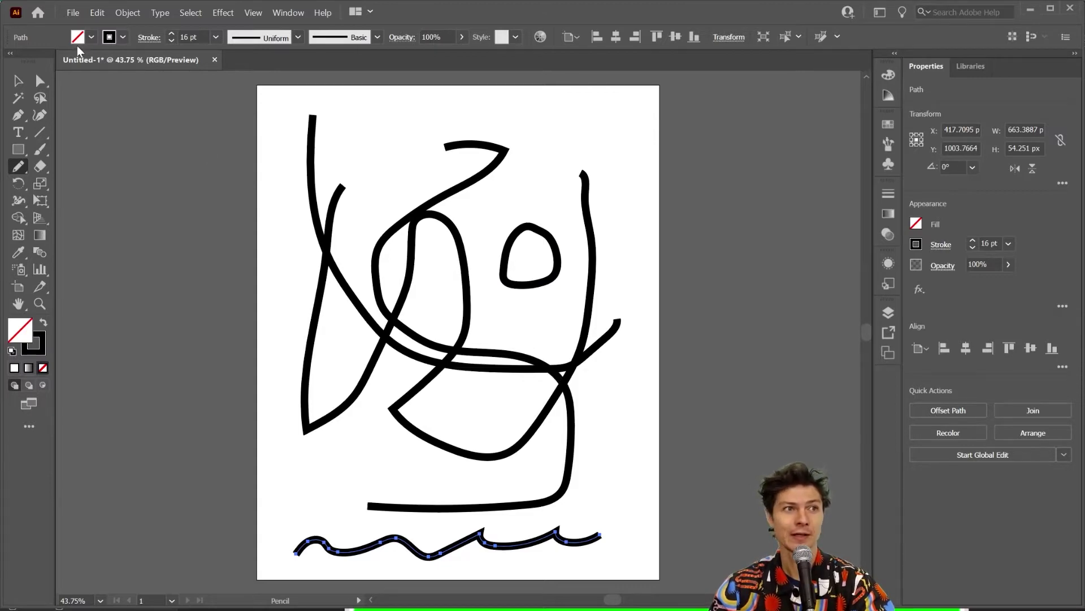
# - Save the drawing to the Desktop as demo-lines in SVG format, accepting the SVG 1.1 profile options
pyautogui.click(73, 12)
pyautogui.click(133, 152)
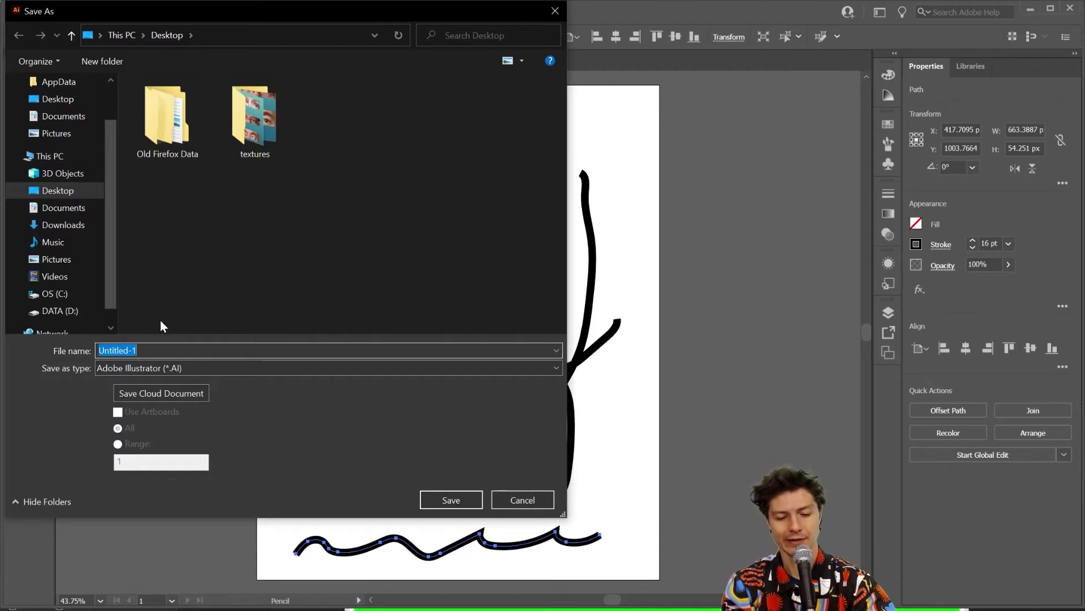
pyautogui.write('demo-lines')
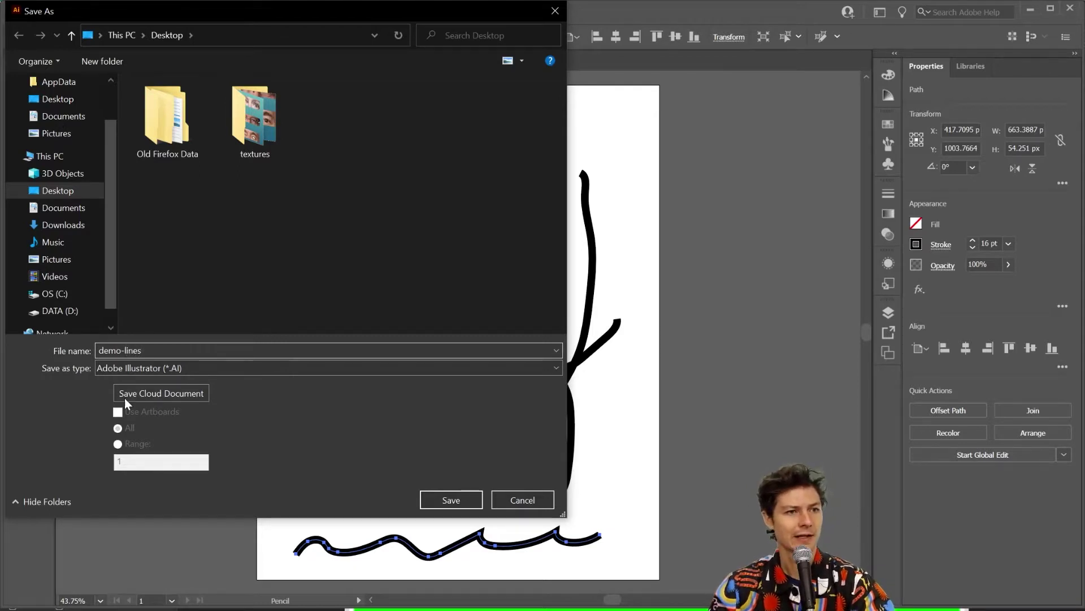
pyautogui.click(141, 369)
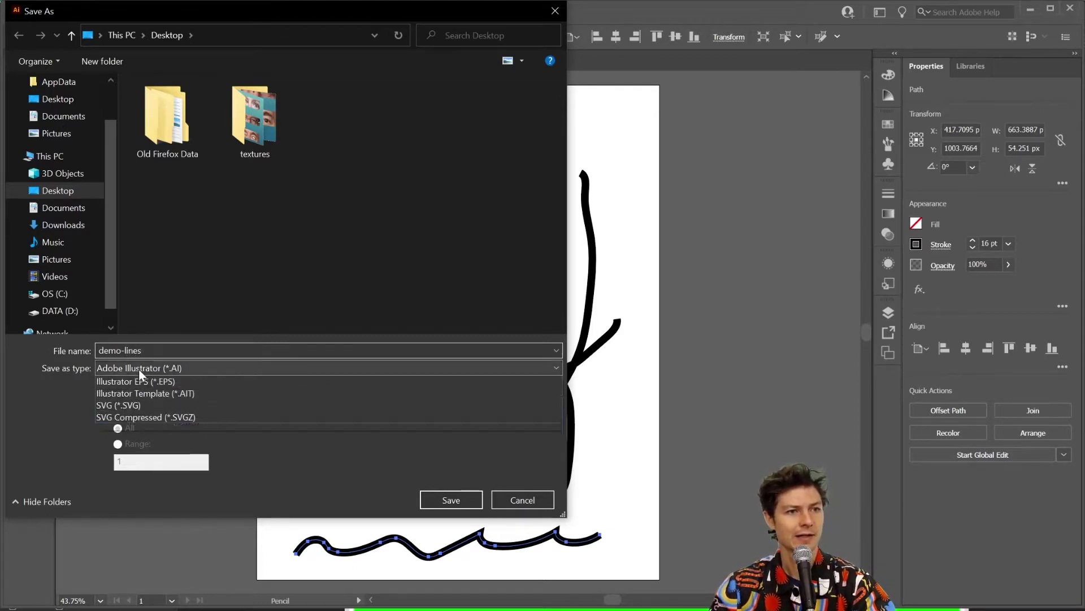
pyautogui.click(145, 430)
pyautogui.click(443, 498)
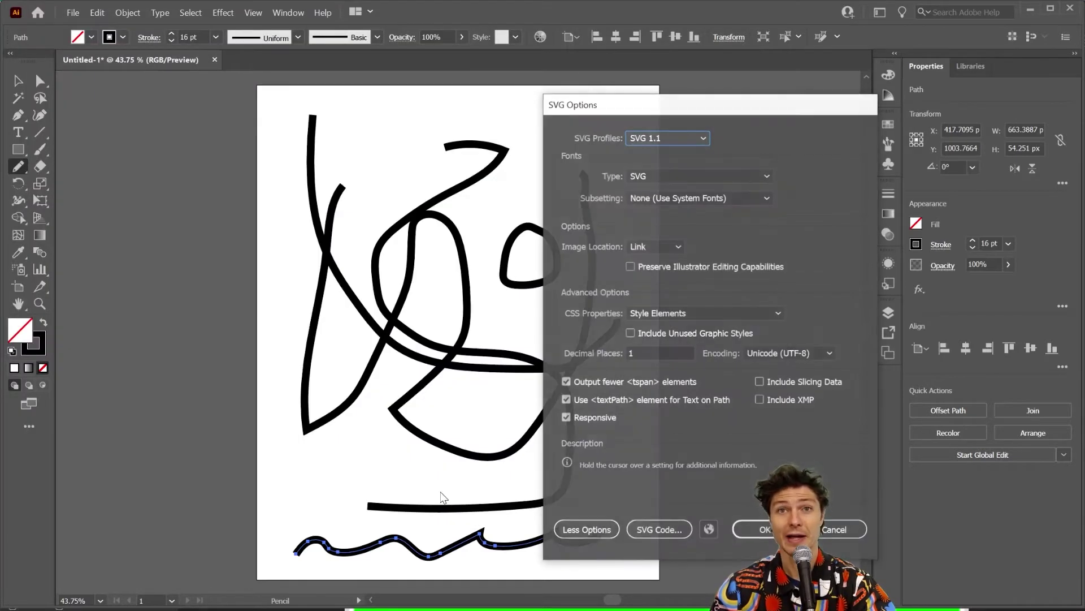
pyautogui.moveTo(730, 111); pyautogui.dragTo(657, 95)
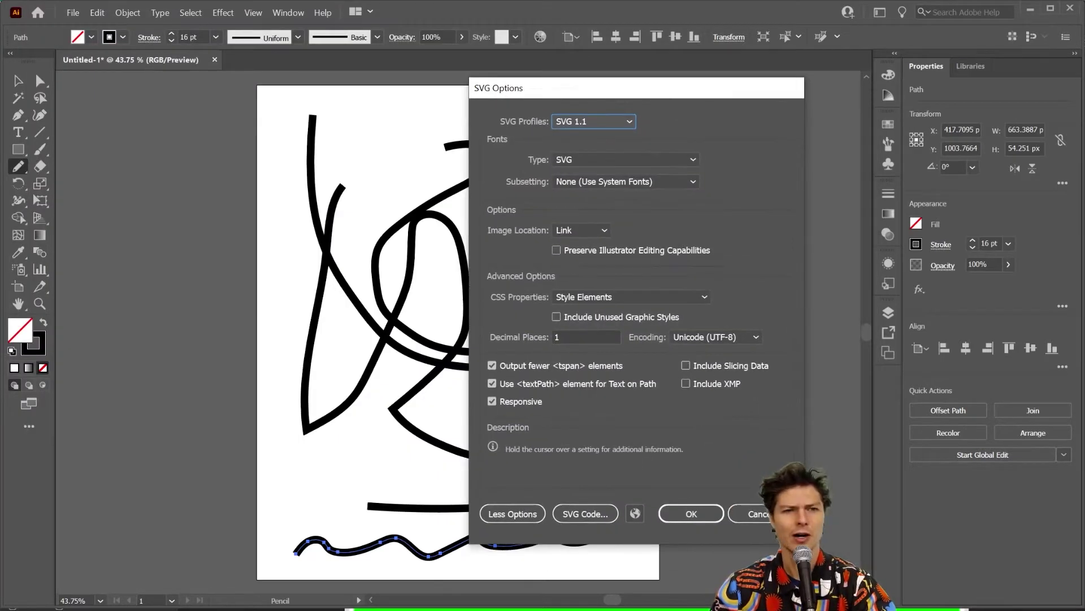
pyautogui.click(685, 515)
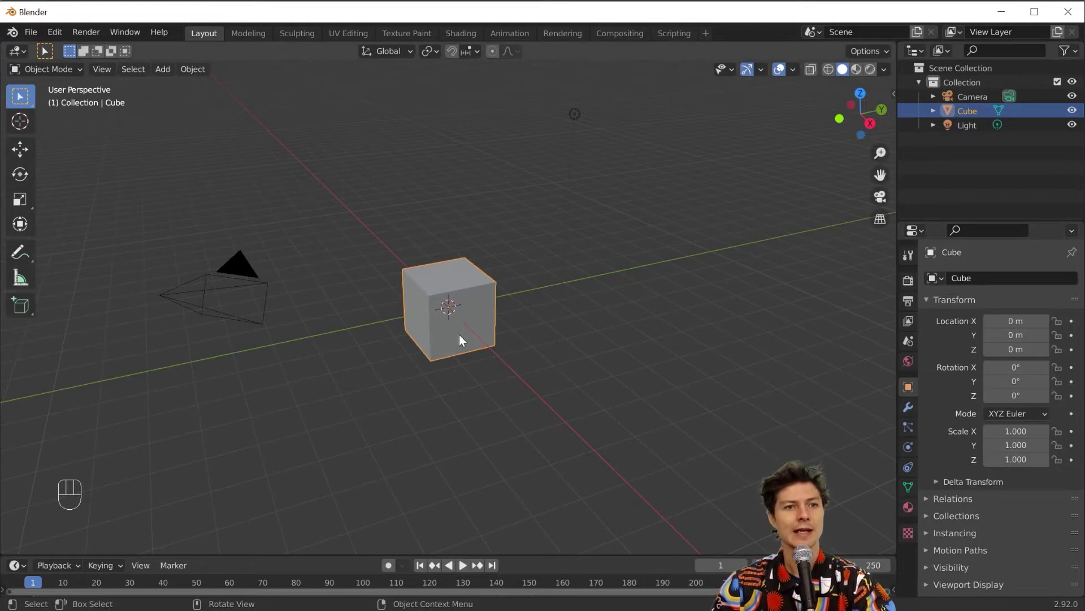
# - Switch to Blender and delete the default cube from the scene
pyautogui.press('x')
pyautogui.click(460, 335)
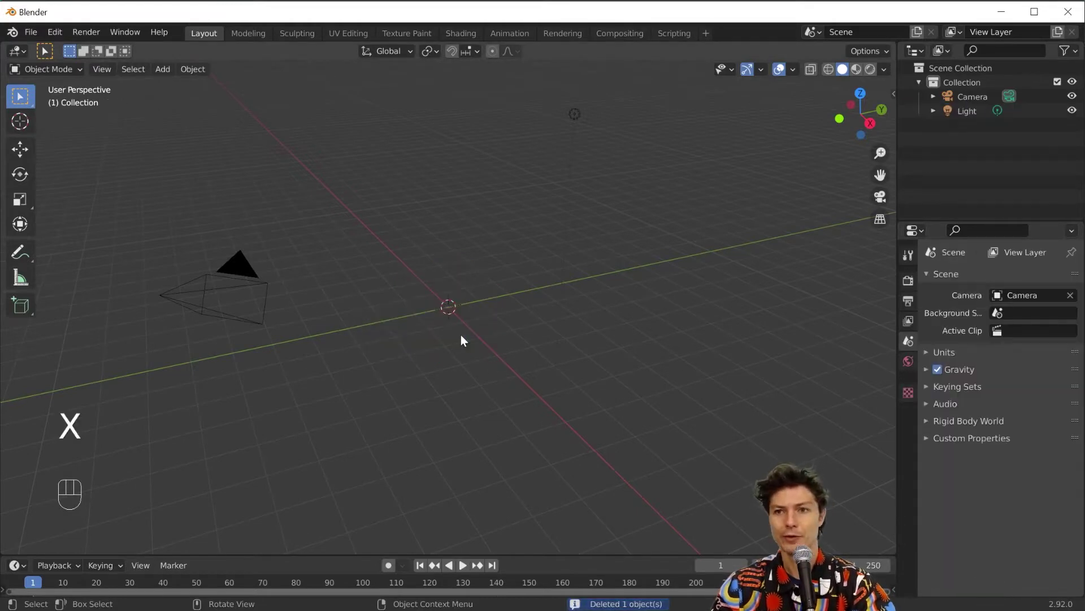
pyautogui.scroll(4, 452, 305)
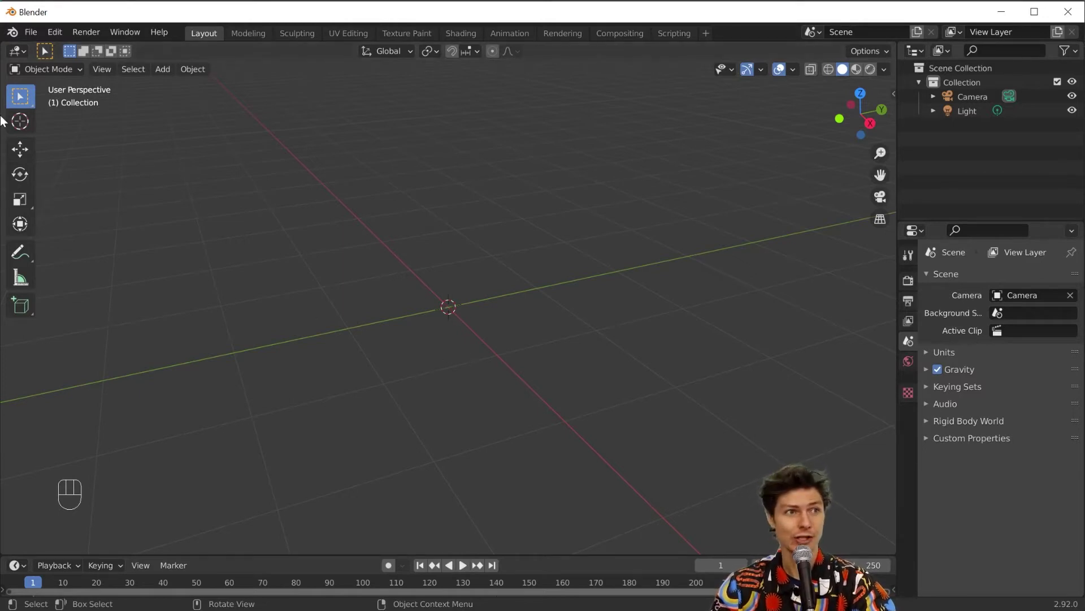
# - Import demo-lines.svg from the Desktop as Scalable Vector Graphics
pyautogui.click(23, 33)
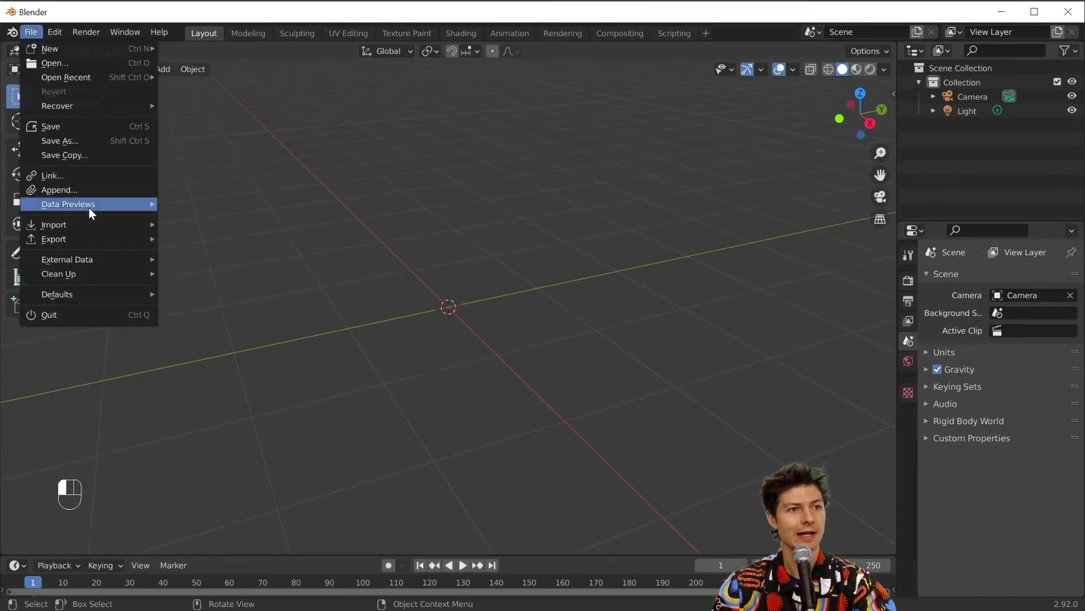
pyautogui.moveTo(94, 225)
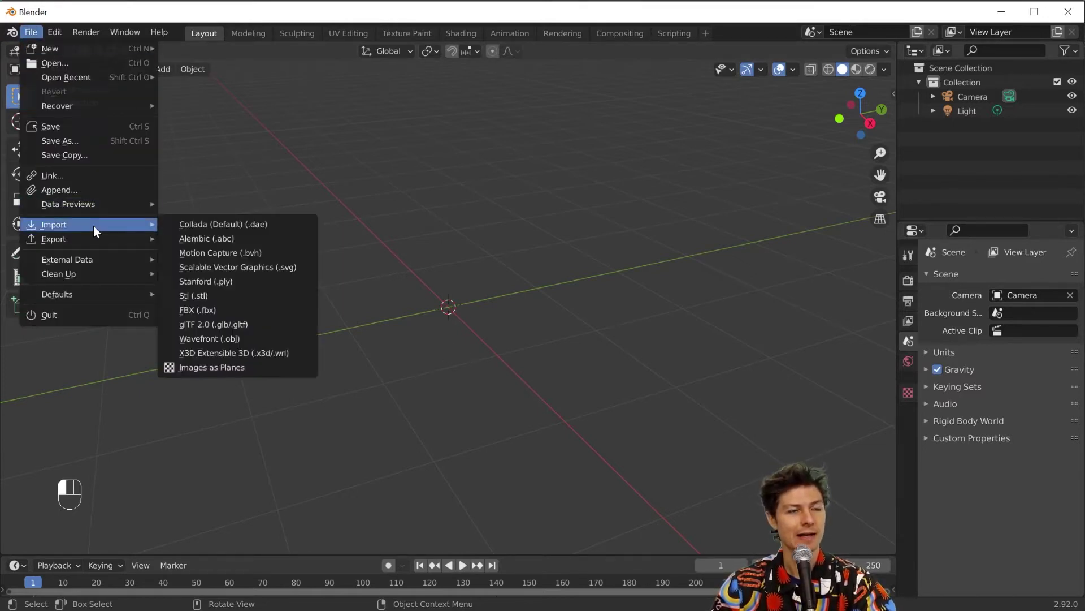
pyautogui.click(268, 272)
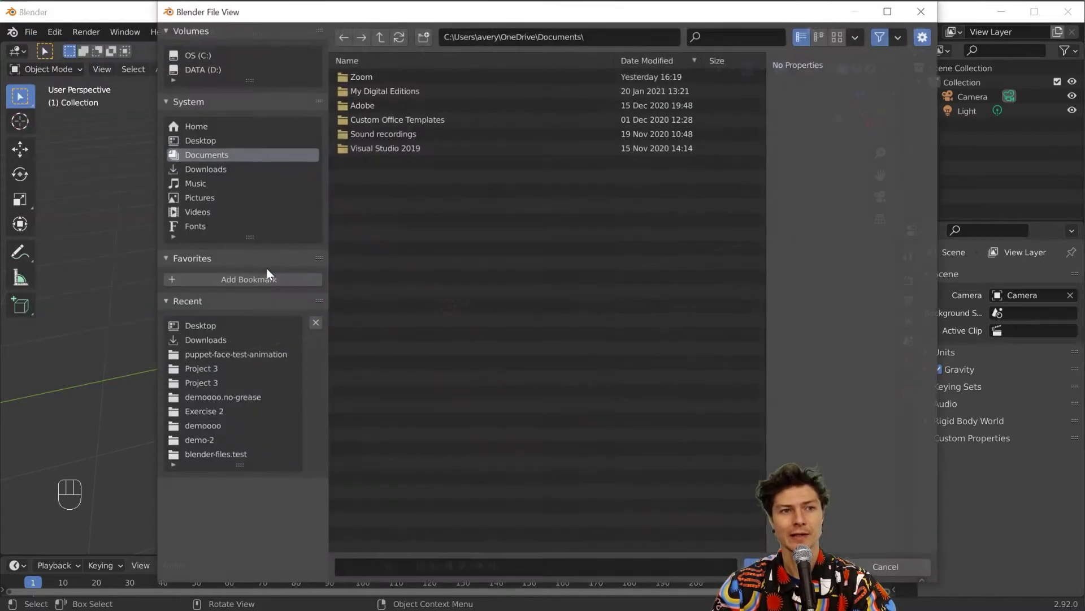
pyautogui.click(224, 138)
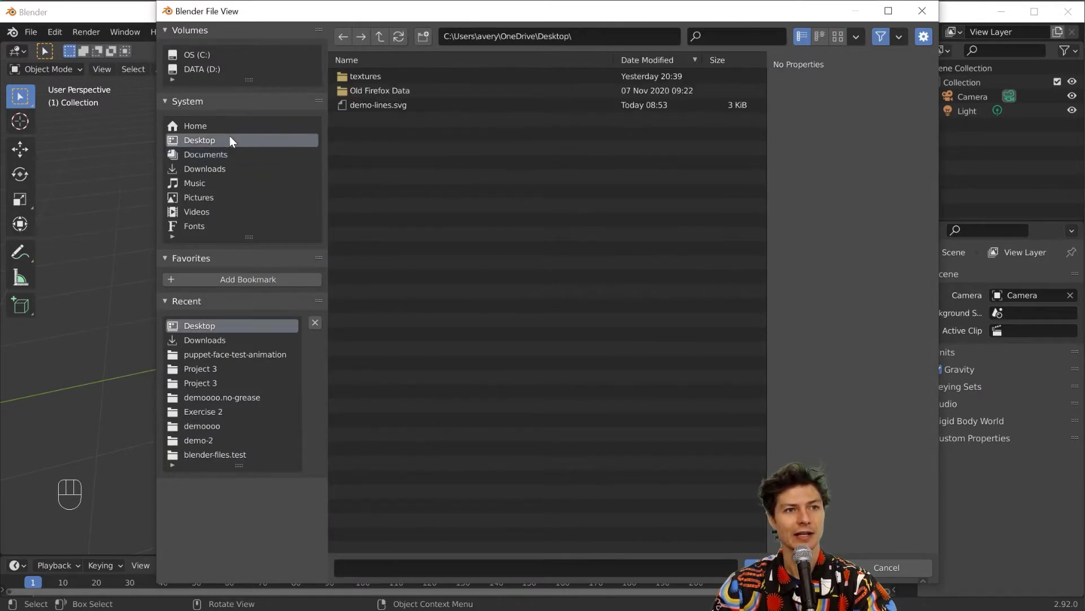
pyautogui.doubleClick(365, 110)
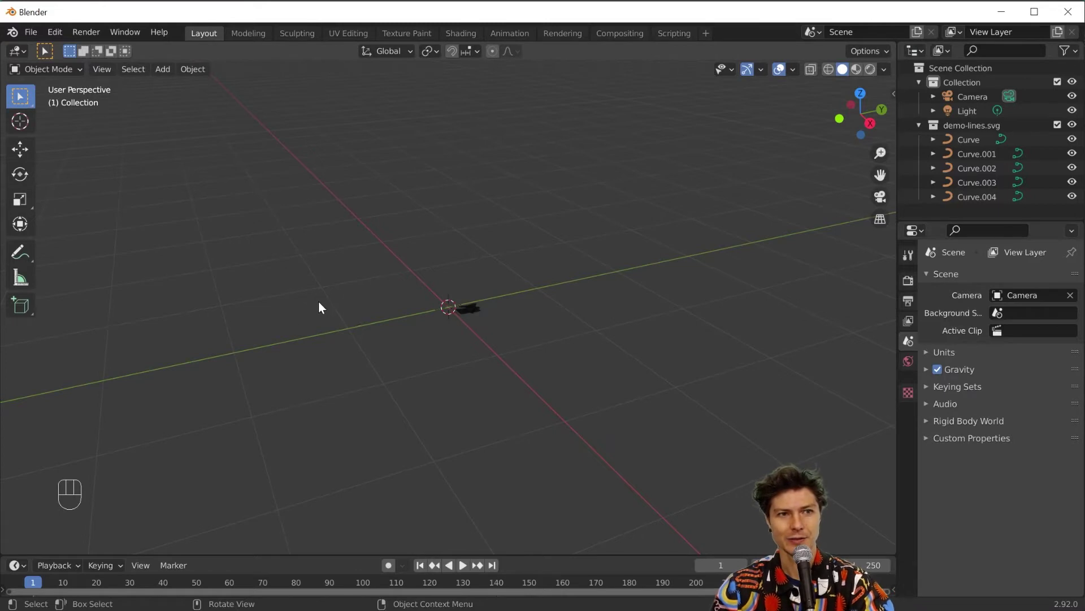
# - Select all five imported curves and scale them up uniformly by a factor of about 10.9
pyautogui.moveTo(396, 262); pyautogui.dragTo(636, 428)
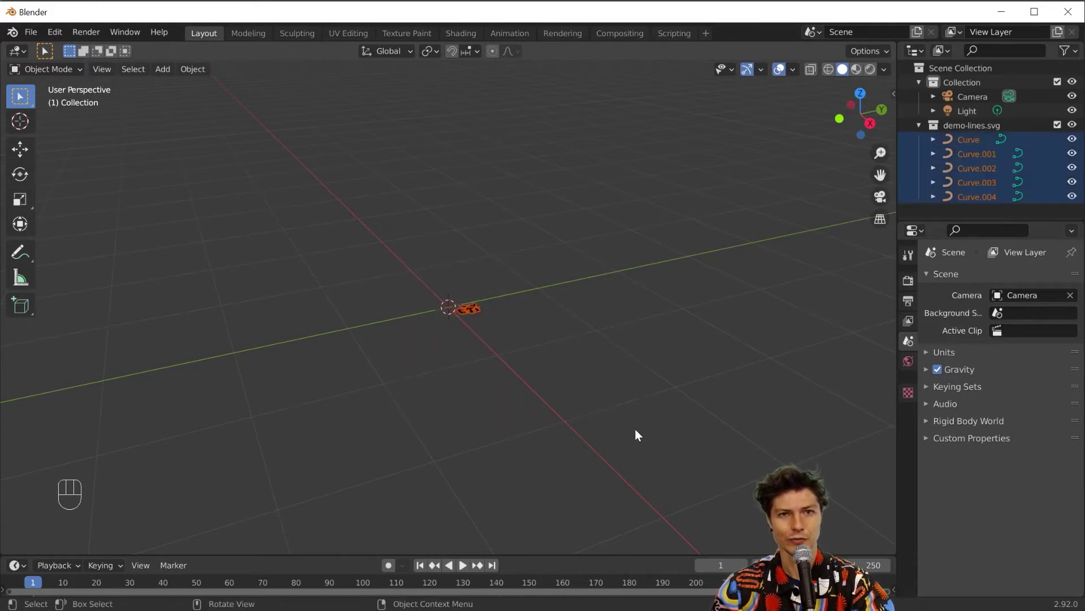
pyautogui.moveTo(327, 219); pyautogui.dragTo(572, 374)
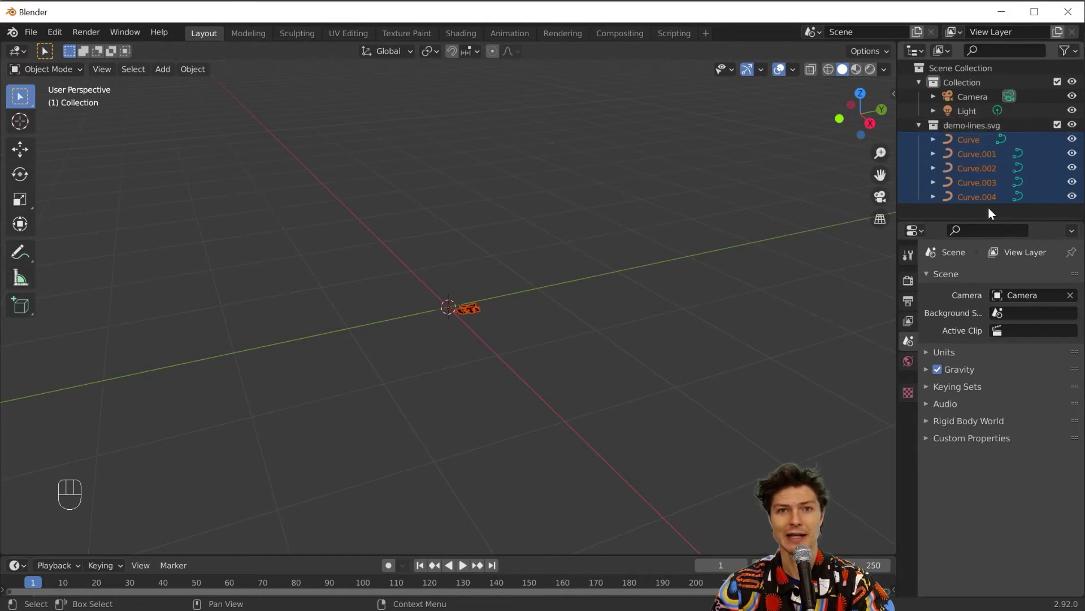
pyautogui.moveTo(991, 220); pyautogui.dragTo(991, 321)
pyautogui.click(918, 125)
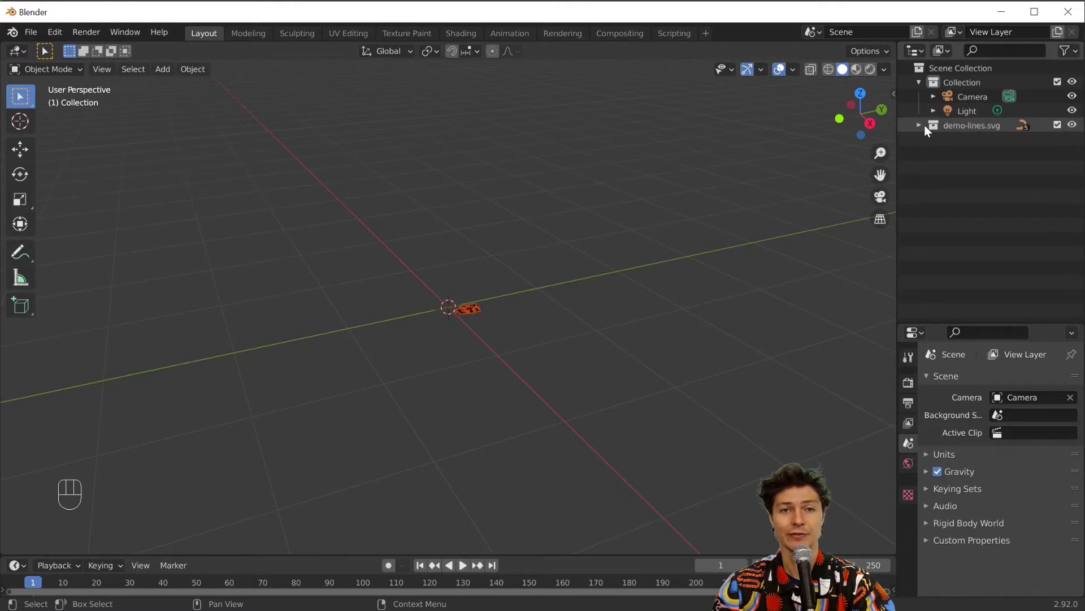
pyautogui.click(919, 125)
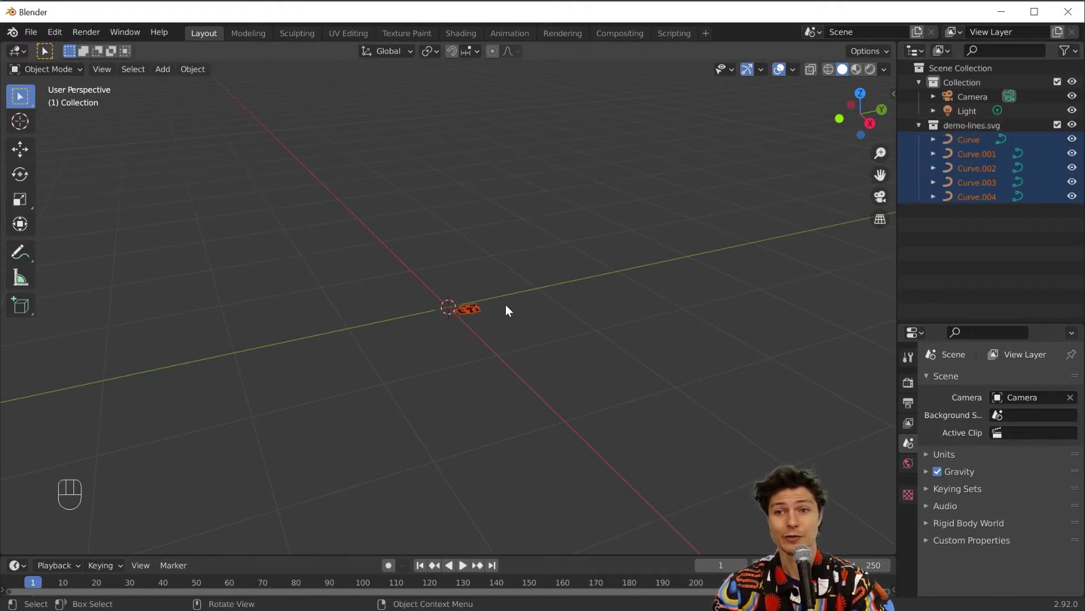
pyautogui.press('s')
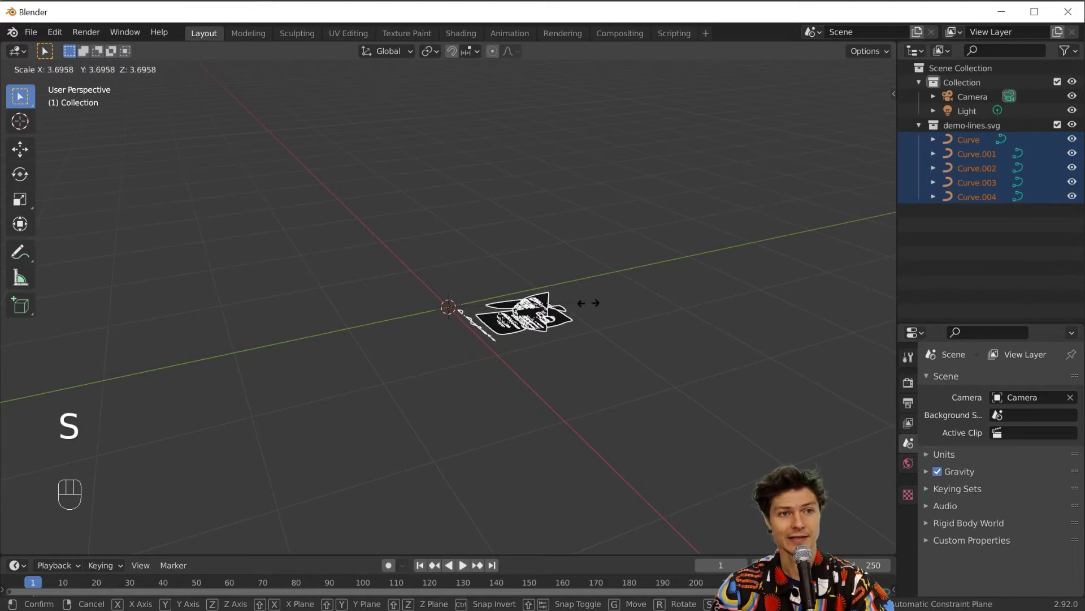
pyautogui.click(813, 326)
# - Inspect the enlarged curves from the top view, clear the selection, and select only the half-moon-shaped curve, Curve.002
pyautogui.keyDown('shift'); pyautogui.moveTo(785, 305); pyautogui.dragTo(540, 222, button='middle'); pyautogui.keyUp('shift')
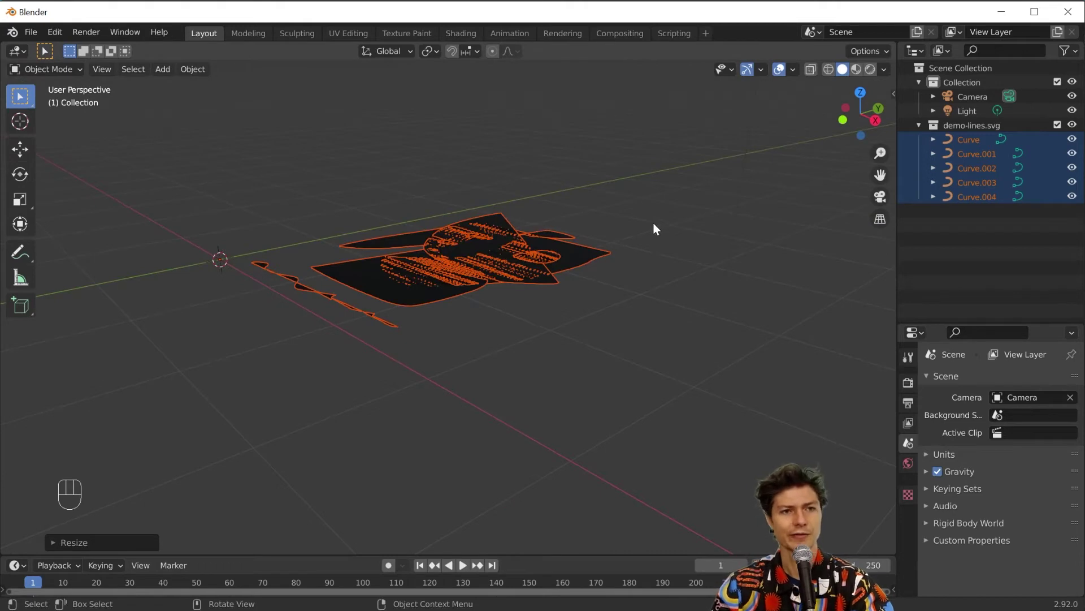
pyautogui.press('`')
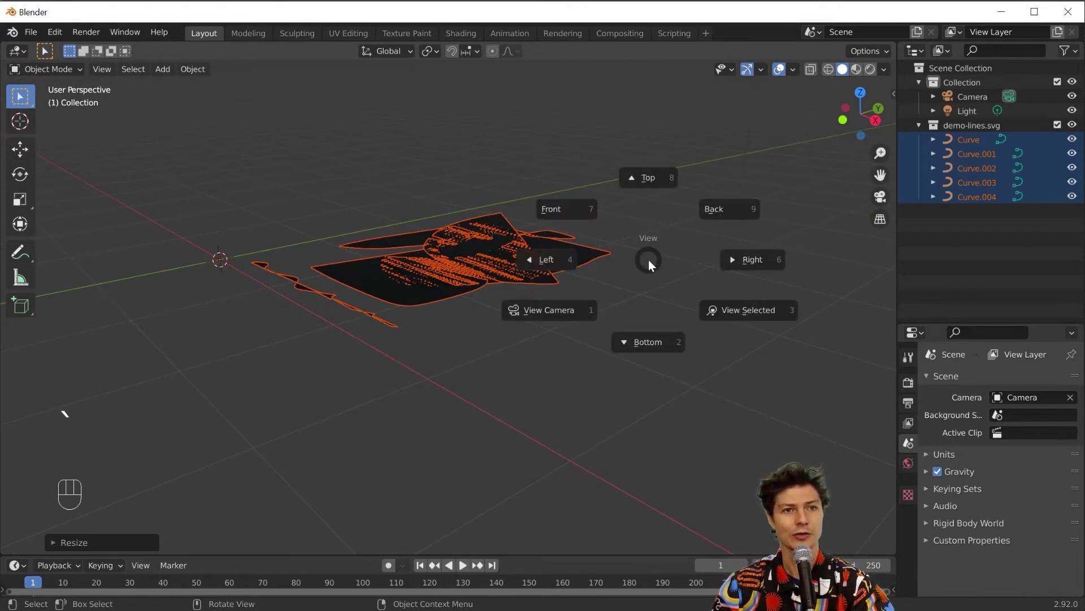
pyautogui.click(650, 180)
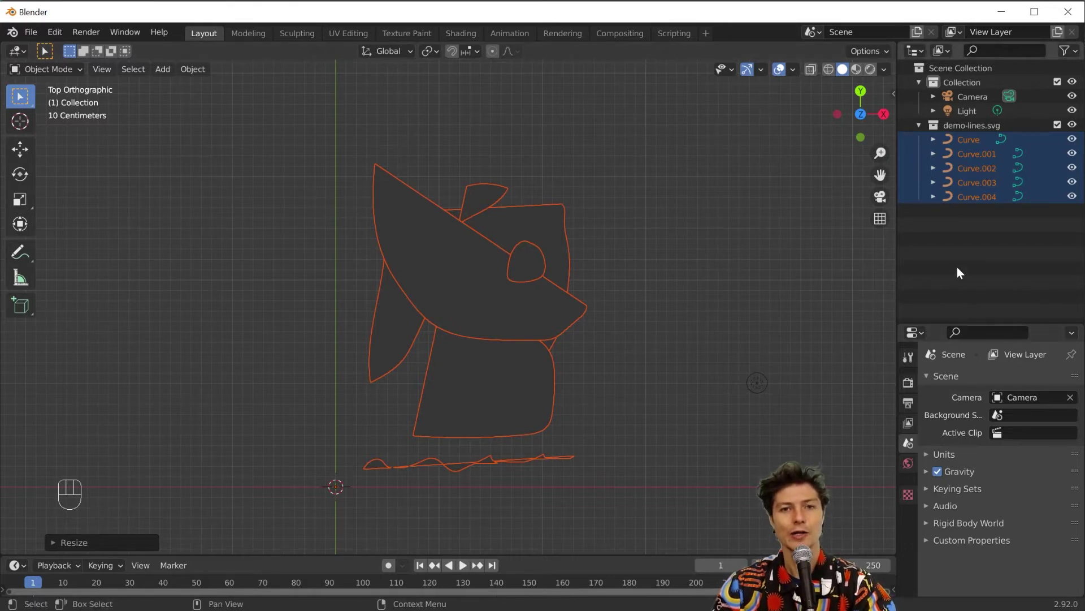
pyautogui.moveTo(960, 324); pyautogui.dragTo(956, 233)
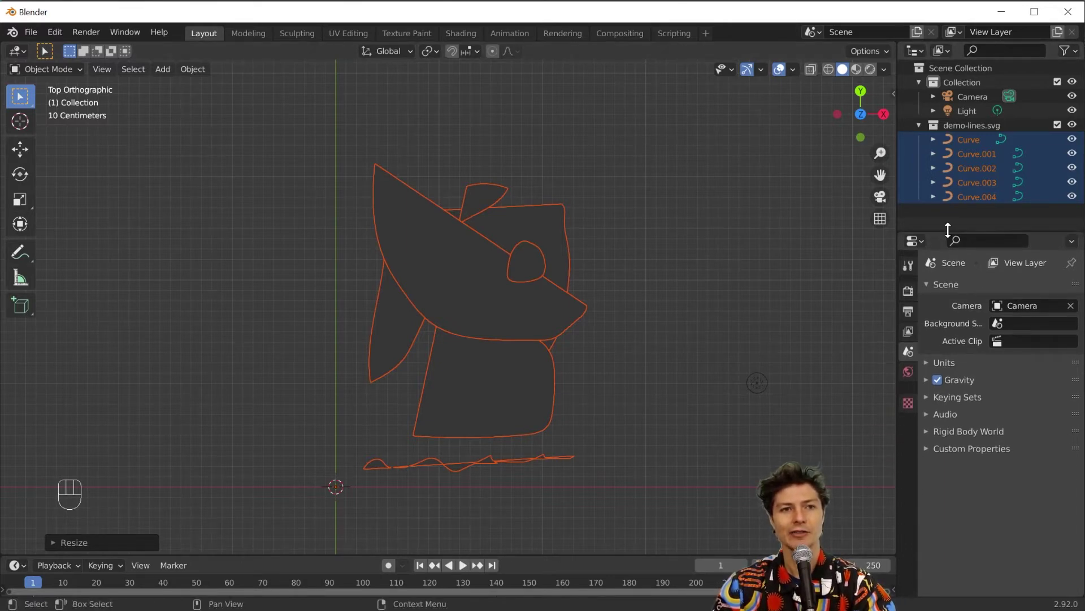
pyautogui.click(701, 241)
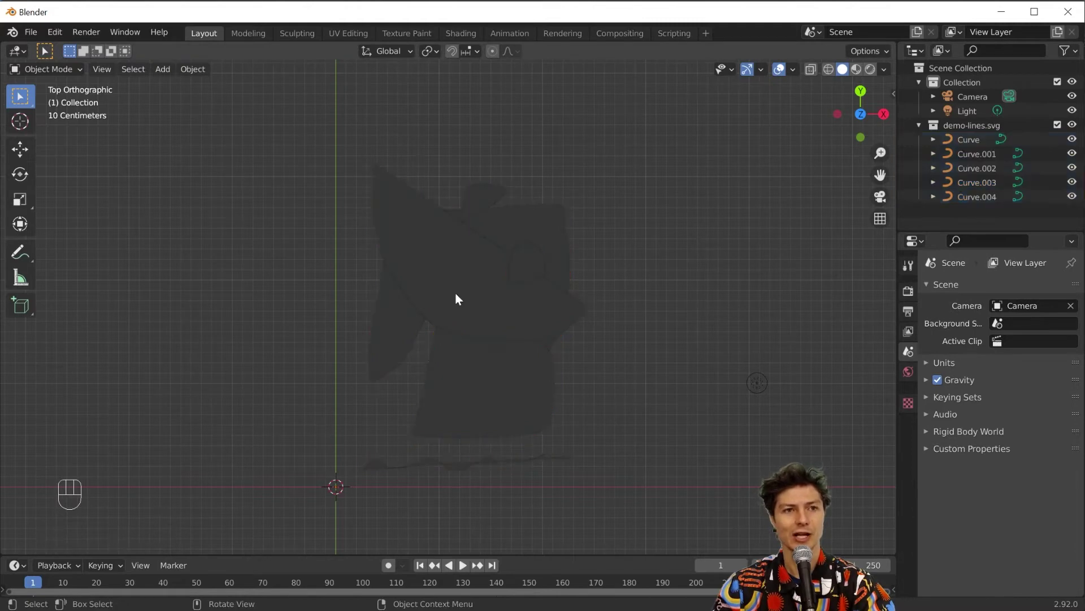
pyautogui.click(587, 328)
pyautogui.moveTo(688, 342); pyautogui.dragTo(663, 313, button='middle')
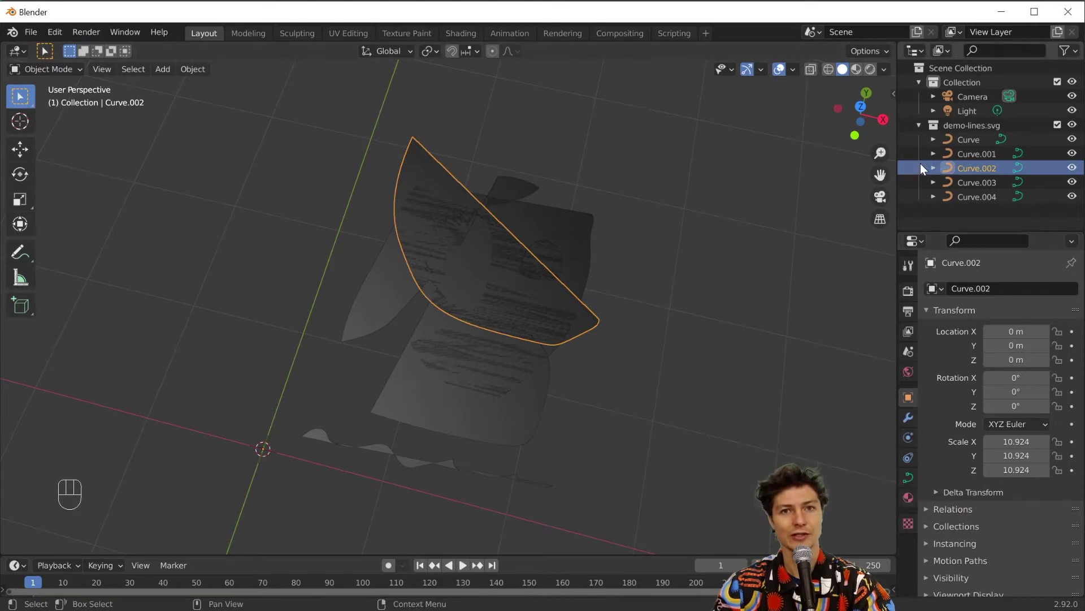
# - Try extruding the half-moon-shaped curve by 0.55 m in its geometry settings, and undo the extrusion
pyautogui.click(908, 478)
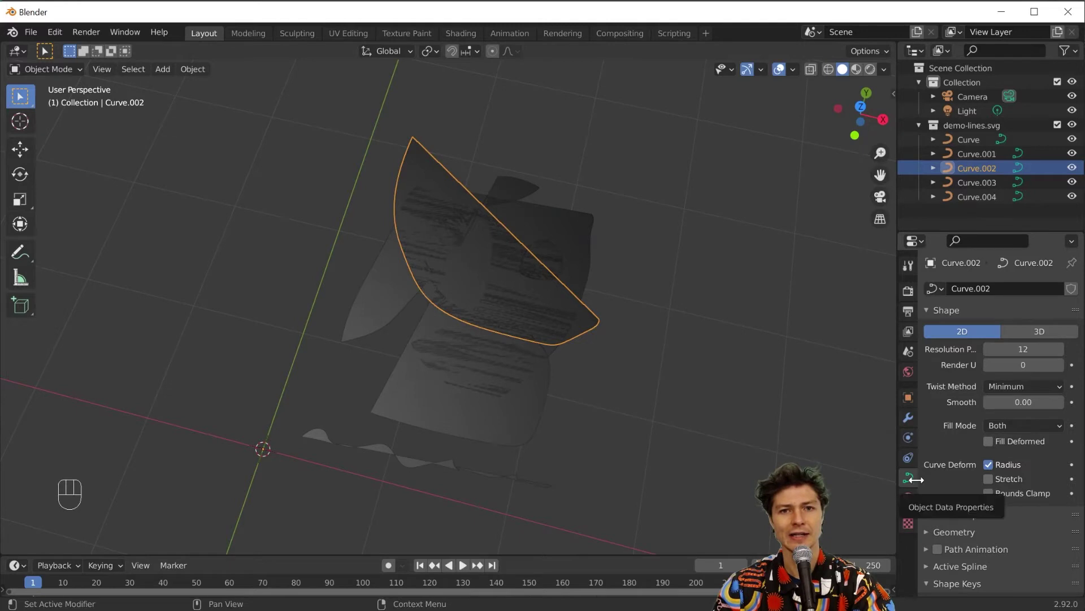
pyautogui.click(927, 531)
pyautogui.moveTo(1015, 565); pyautogui.dragTo(1051, 565)
pyautogui.moveTo(653, 365); pyautogui.dragTo(718, 368, button='middle')
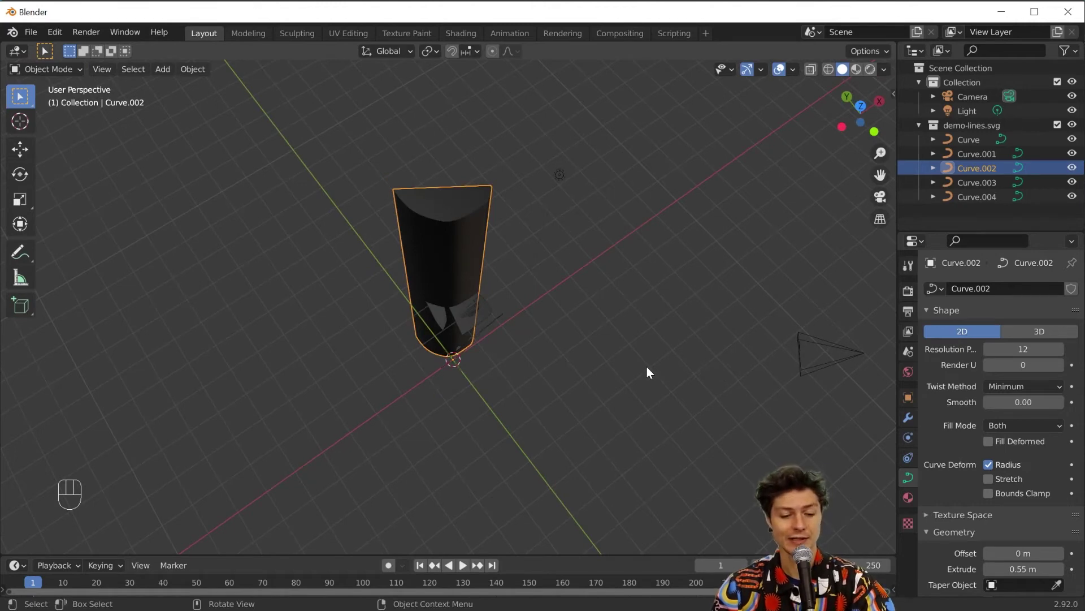
pyautogui.hotkey('ctrl', 'z')
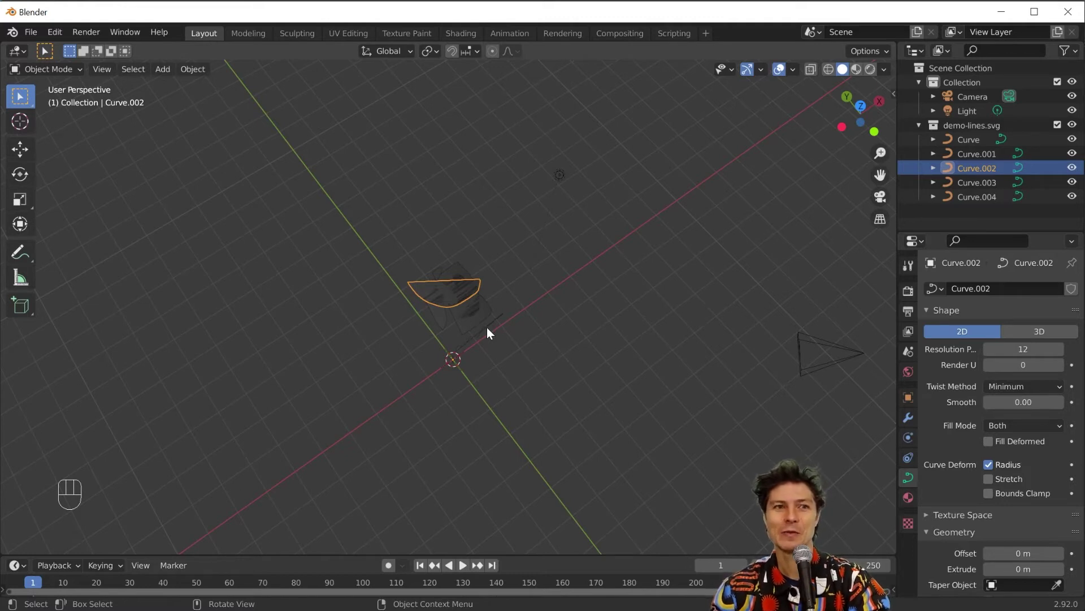
# - Change the shape type of the half-moon-shaped curve to 3D while viewing it from the top
pyautogui.moveTo(487, 327); pyautogui.dragTo(492, 327, button='middle')
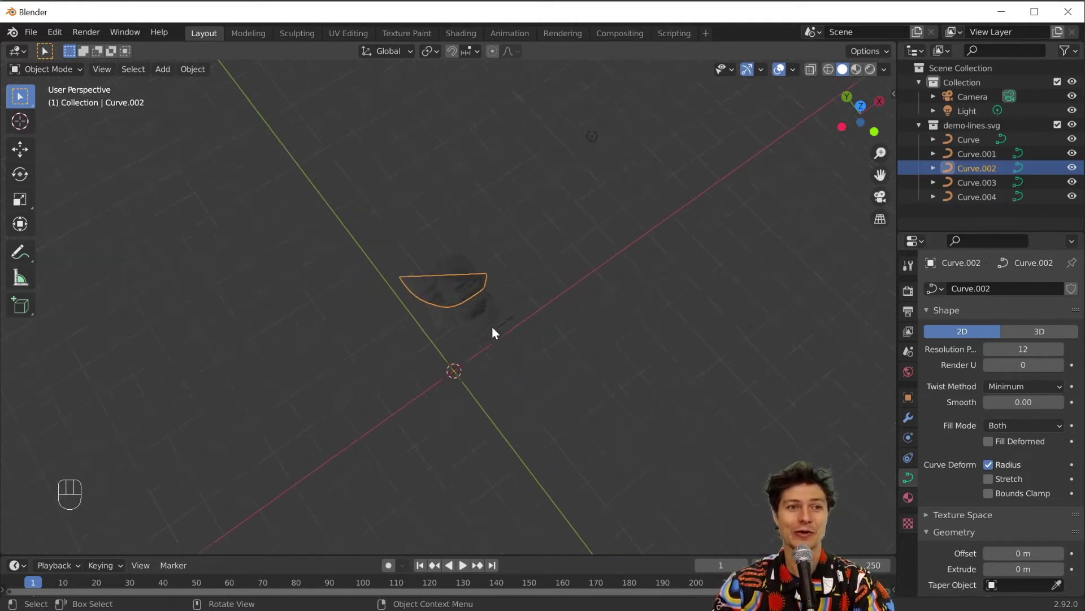
pyautogui.scroll(5, 491, 327)
pyautogui.moveTo(734, 296); pyautogui.dragTo(664, 251, button='middle')
pyautogui.press('KP_7')
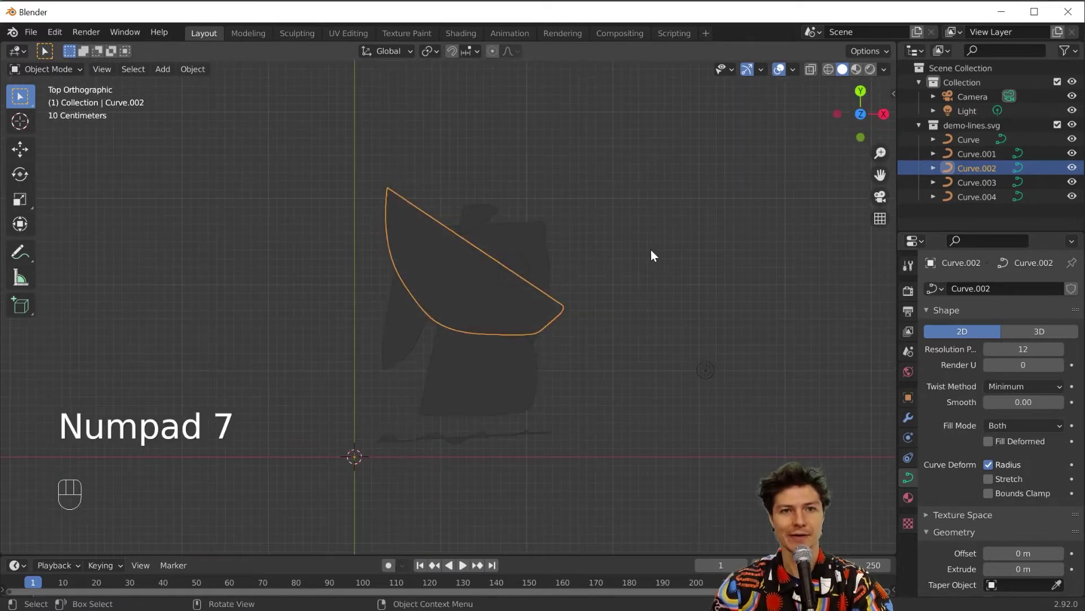
pyautogui.click(1039, 334)
pyautogui.scroll(-4, 407, 289)
pyautogui.scroll(5, 415, 286)
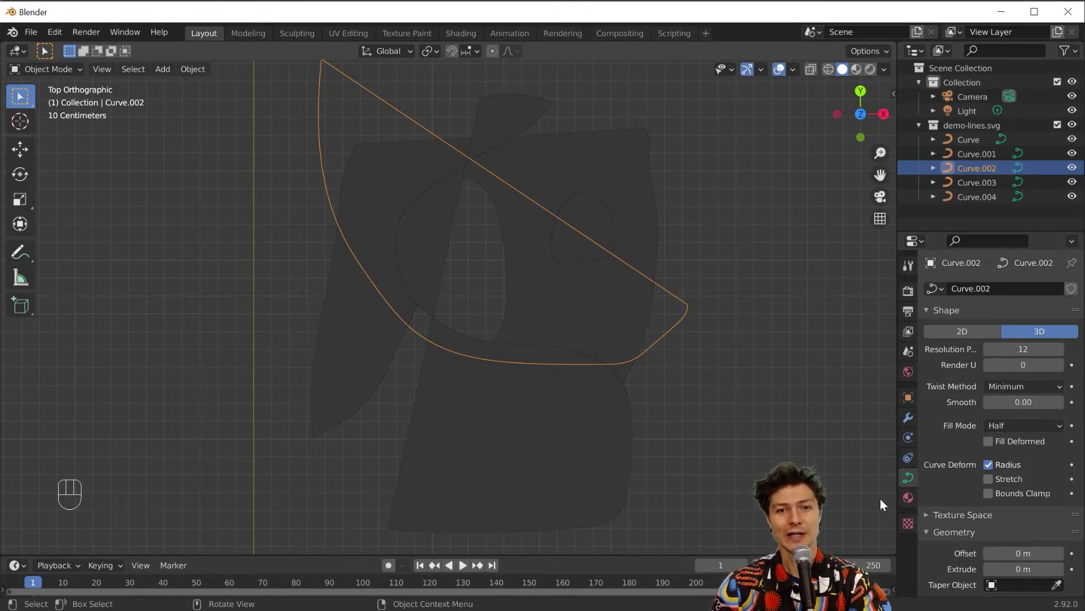
# - Try extruding the half-moon-shaped curve as a 3D curve, and undo the extrusion
pyautogui.scroll(-3, 1032, 445)
pyautogui.moveTo(1020, 493); pyautogui.dragTo(1043, 493)
pyautogui.hotkey('ctrl', 'z')
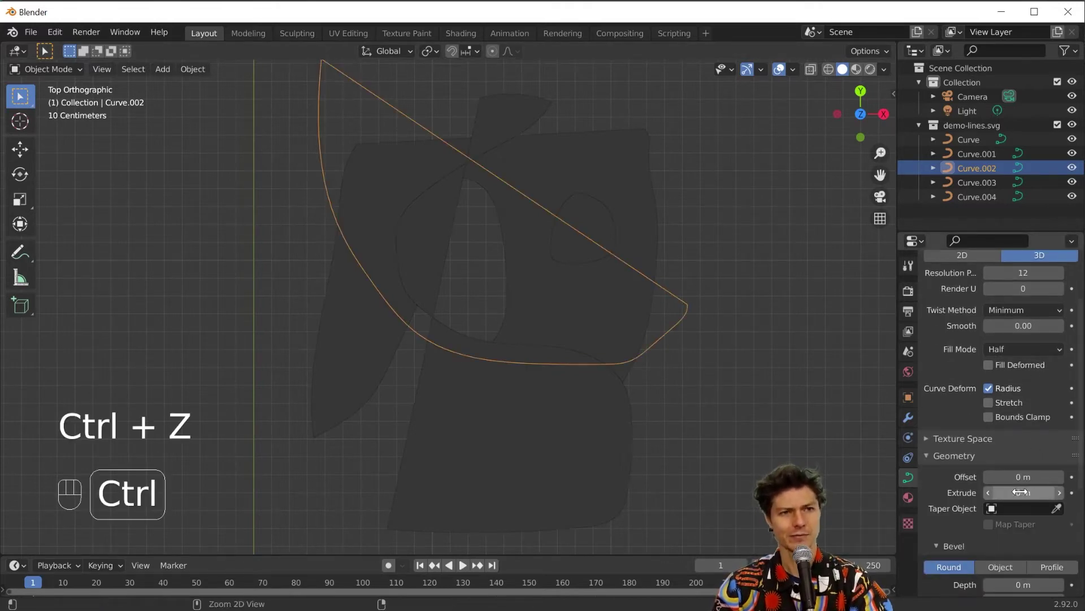
# - Try extruding the half-moon-shaped curve by 0.2 m while viewing it at an angle, and undo the extrusion
pyautogui.moveTo(727, 371); pyautogui.dragTo(715, 308, button='middle')
pyautogui.click(1024, 492)
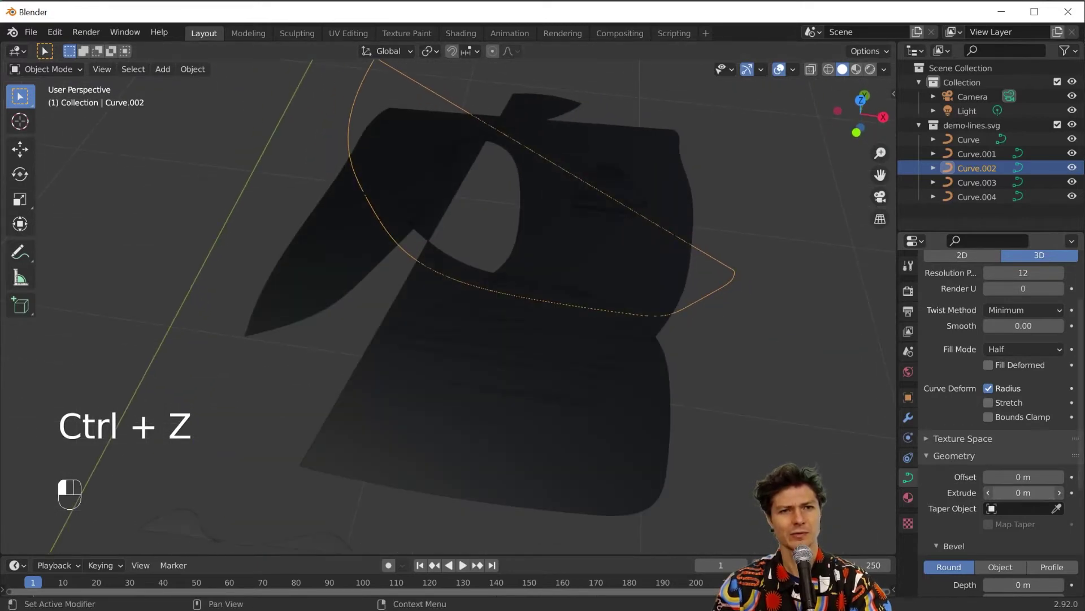
pyautogui.write('0.2')
pyautogui.press('Return')
pyautogui.moveTo(571, 264); pyautogui.dragTo(578, 298, button='middle')
pyautogui.hotkey('ctrl', 'z')
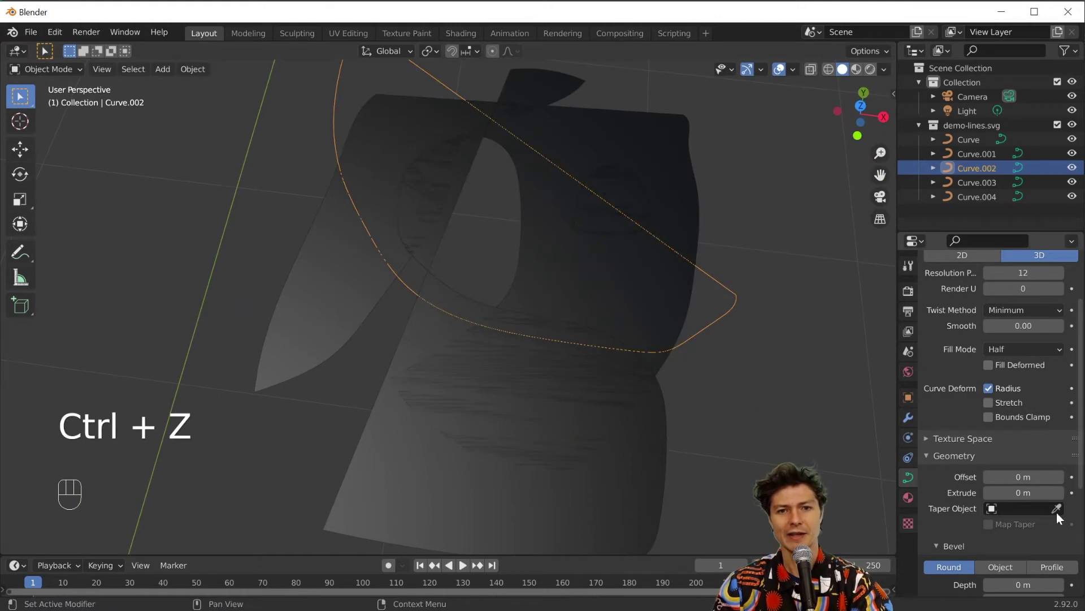
# - Try the Object bevel type in the half-moon-shaped curve's geometry settings, and return it to Round
pyautogui.scroll(3, 952, 540)
pyautogui.scroll(-5, 952, 537)
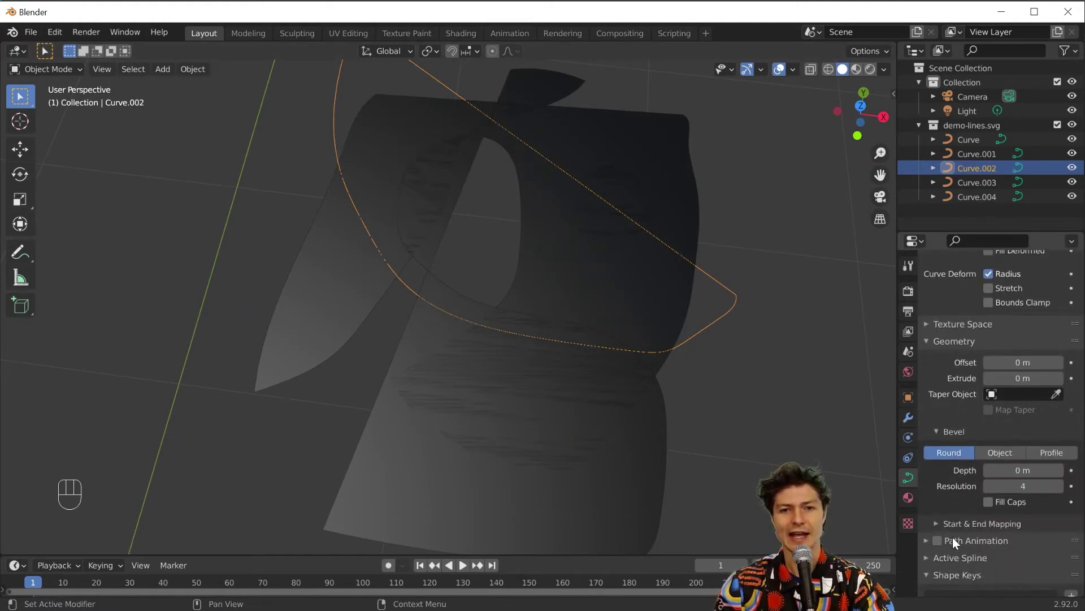
pyautogui.scroll(2, 961, 519)
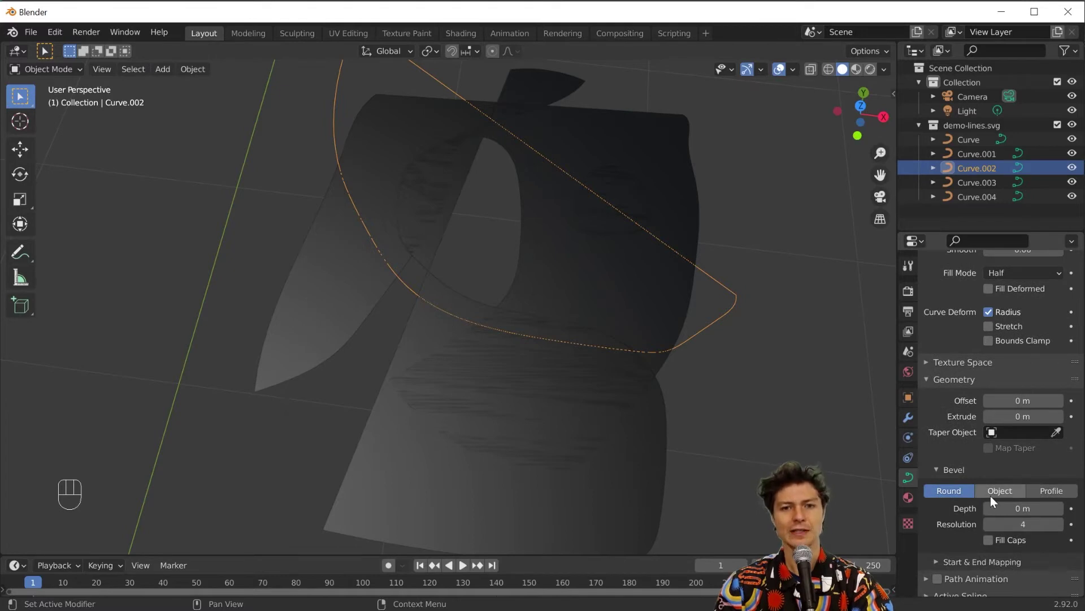
pyautogui.scroll(-1, 992, 491)
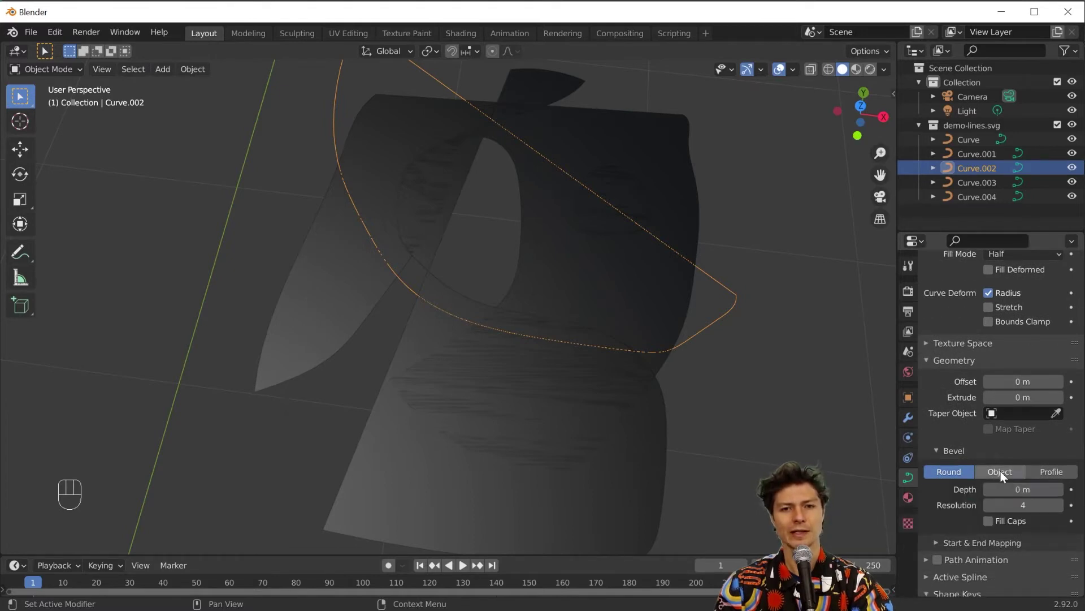
pyautogui.click(1001, 472)
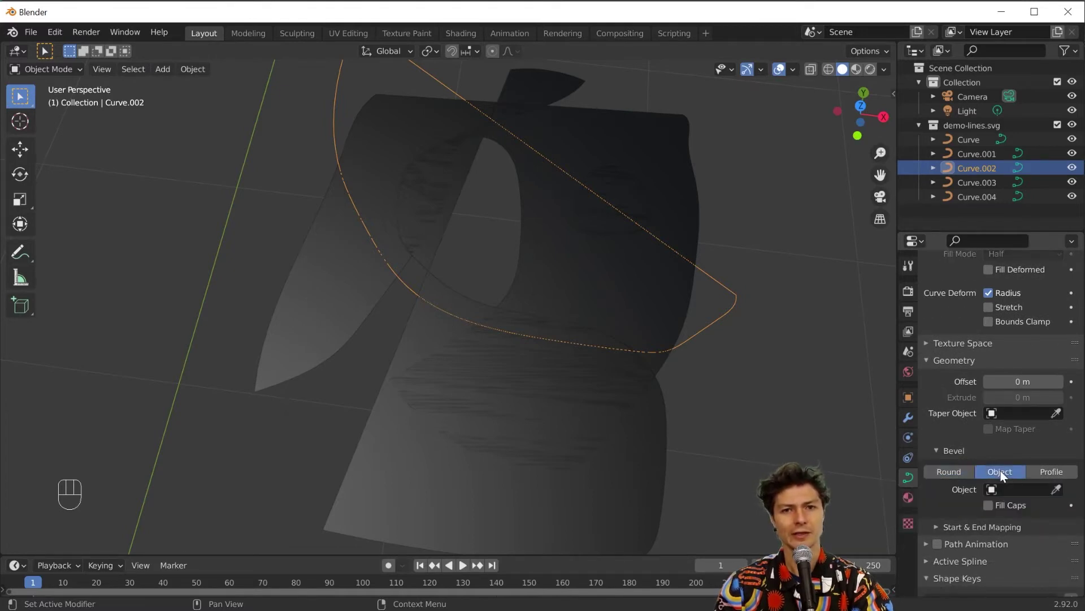
pyautogui.click(950, 471)
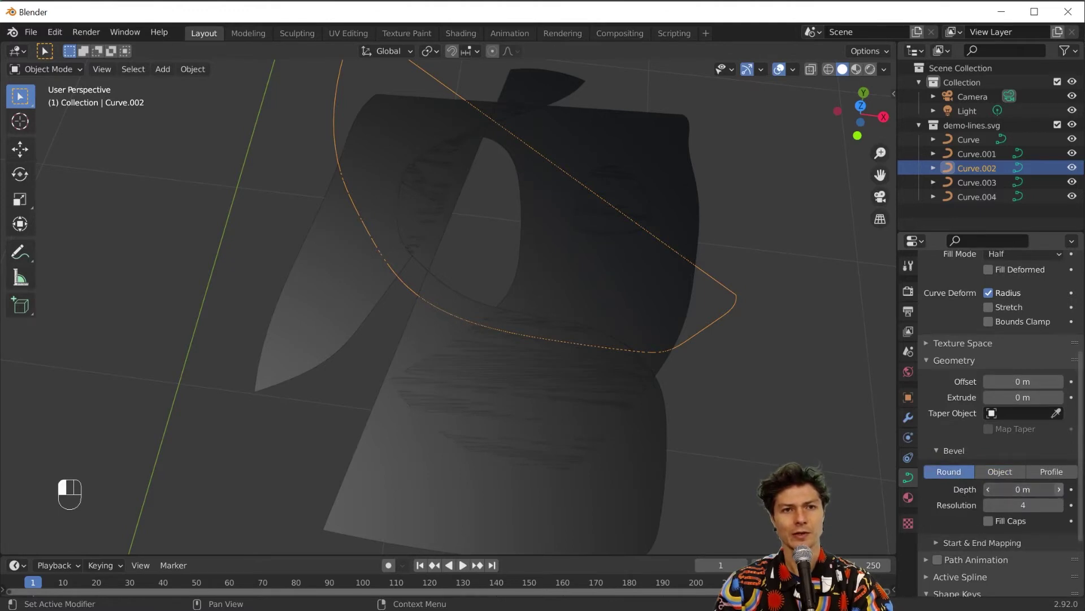
# - Give the half-moon-shaped curve a round bevel with a depth of 0.01 m and inspect its corner up close
pyautogui.click(1059, 489)
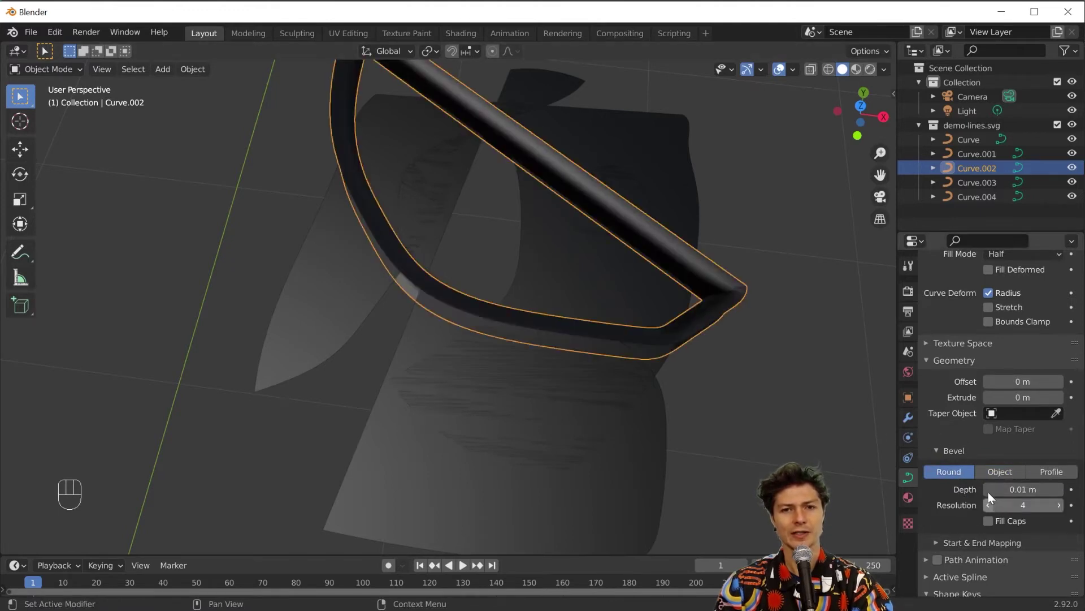
pyautogui.click(989, 489)
pyautogui.click(1058, 489)
pyautogui.moveTo(642, 392); pyautogui.dragTo(643, 308, button='middle')
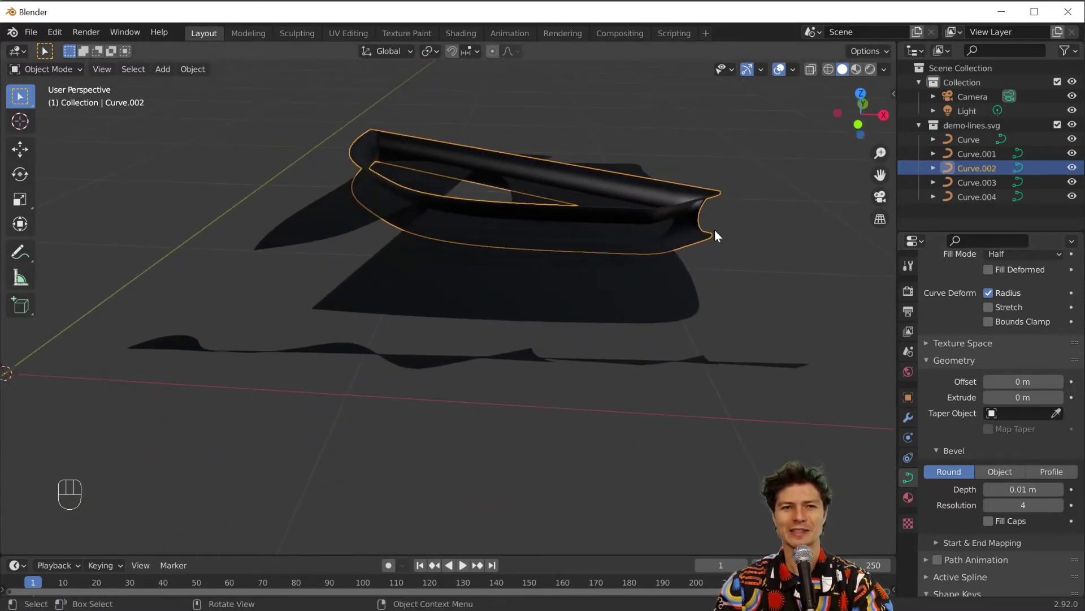
pyautogui.scroll(3, 695, 229)
pyautogui.keyDown('shift'); pyautogui.moveTo(696, 232); pyautogui.dragTo(493, 252, button='middle'); pyautogui.keyUp('shift')
pyautogui.moveTo(386, 260); pyautogui.dragTo(452, 306, button='middle')
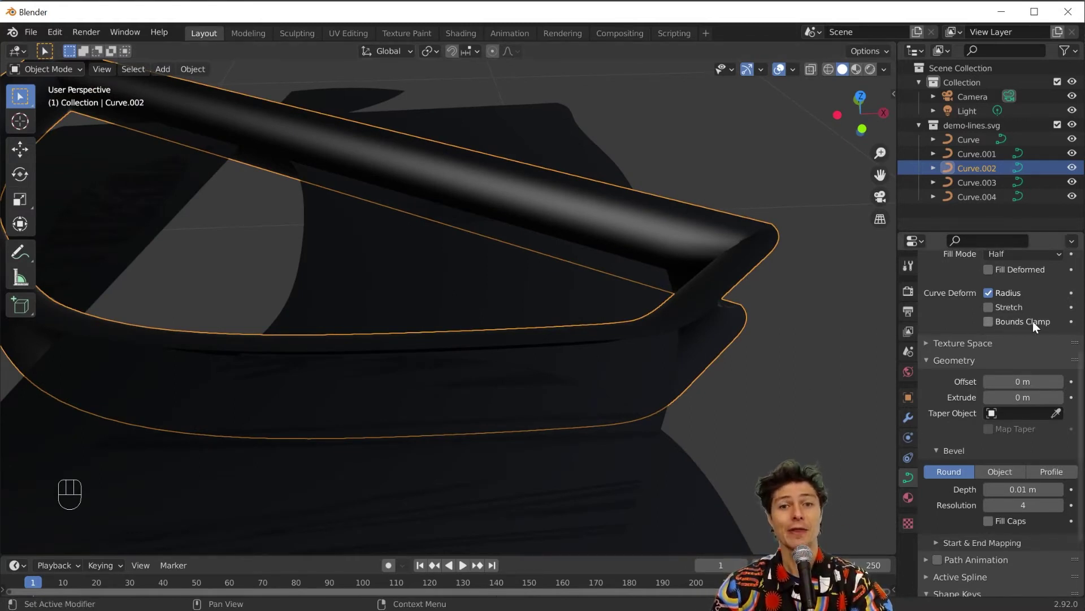
# - Try raising the half-moon-shaped curve's bevel depth to 0.09 m, and reset it to 0 m
pyautogui.scroll(1, 1033, 321)
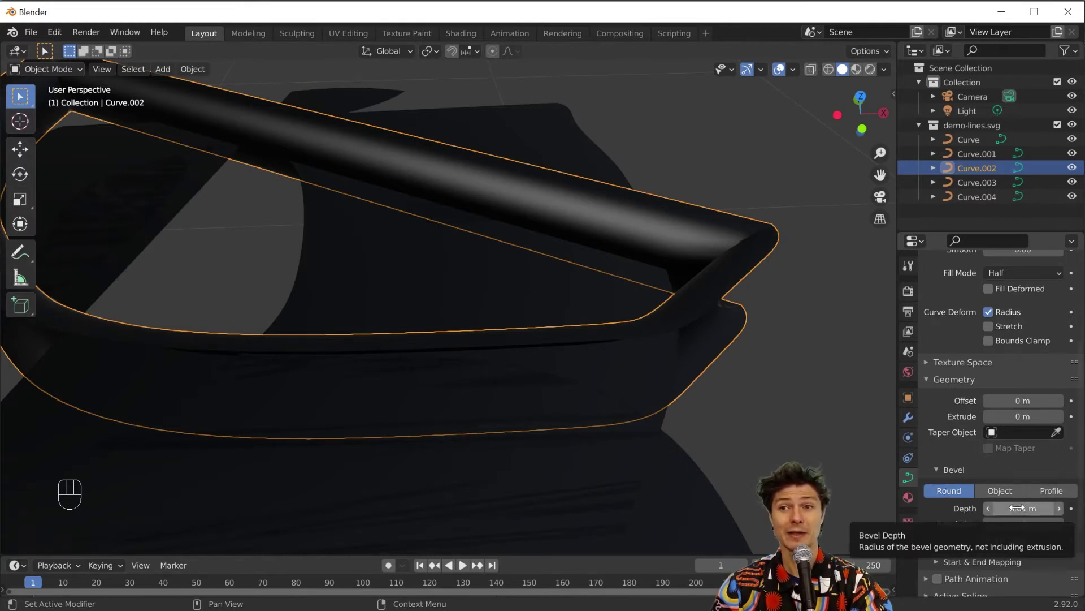
pyautogui.click(1059, 507)
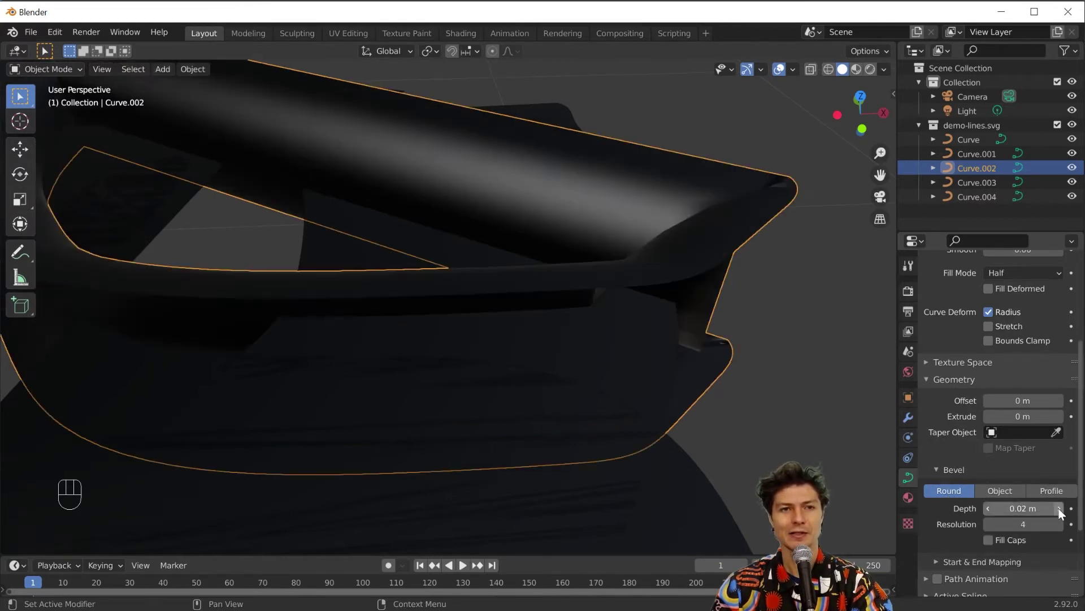
pyautogui.moveTo(1060, 508); pyautogui.dragTo(1080, 507)
pyautogui.scroll(-6, 679, 377)
pyautogui.moveTo(631, 358); pyautogui.dragTo(633, 328, button='middle')
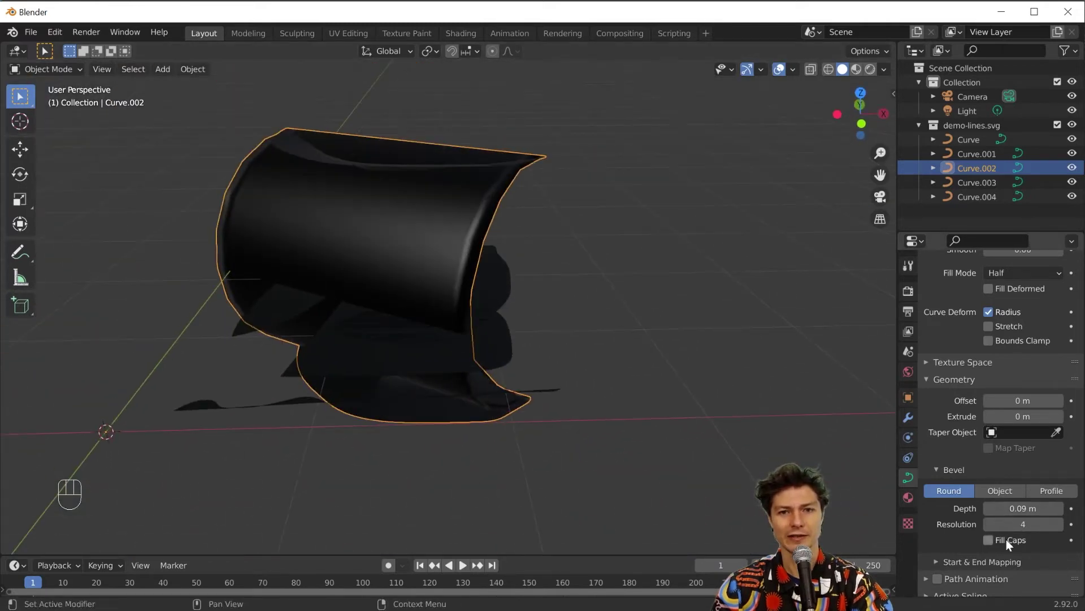
pyautogui.moveTo(1020, 508); pyautogui.dragTo(989, 508)
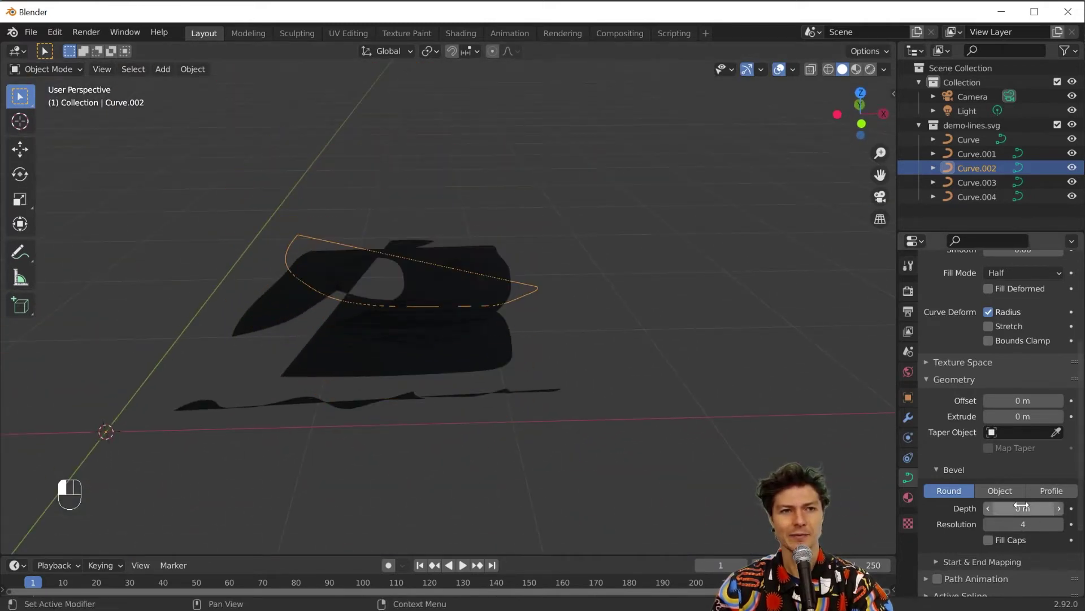
# - Set the half-moon-shaped curve's bevel depth to 0.001 m and check the thin tube up close
pyautogui.click(1059, 508)
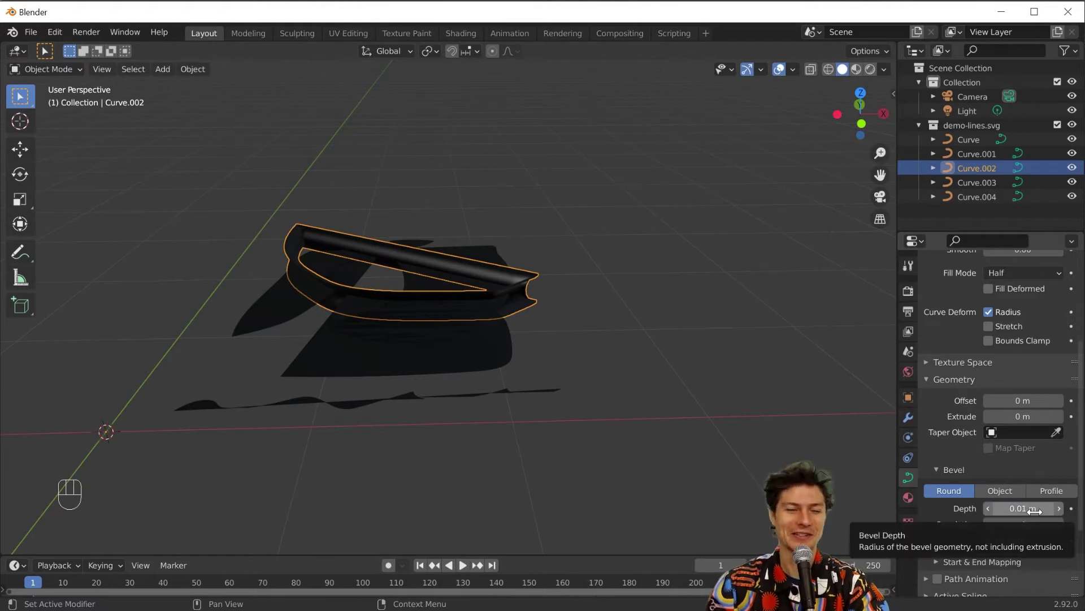
pyautogui.click(1034, 509)
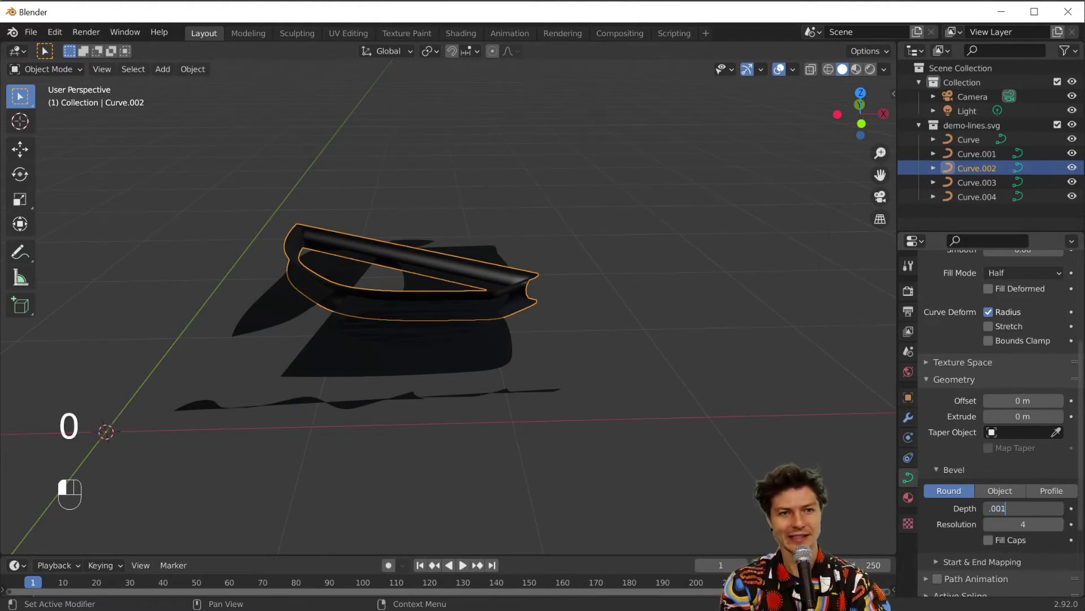
pyautogui.press('Return')
pyautogui.scroll(6, 475, 291)
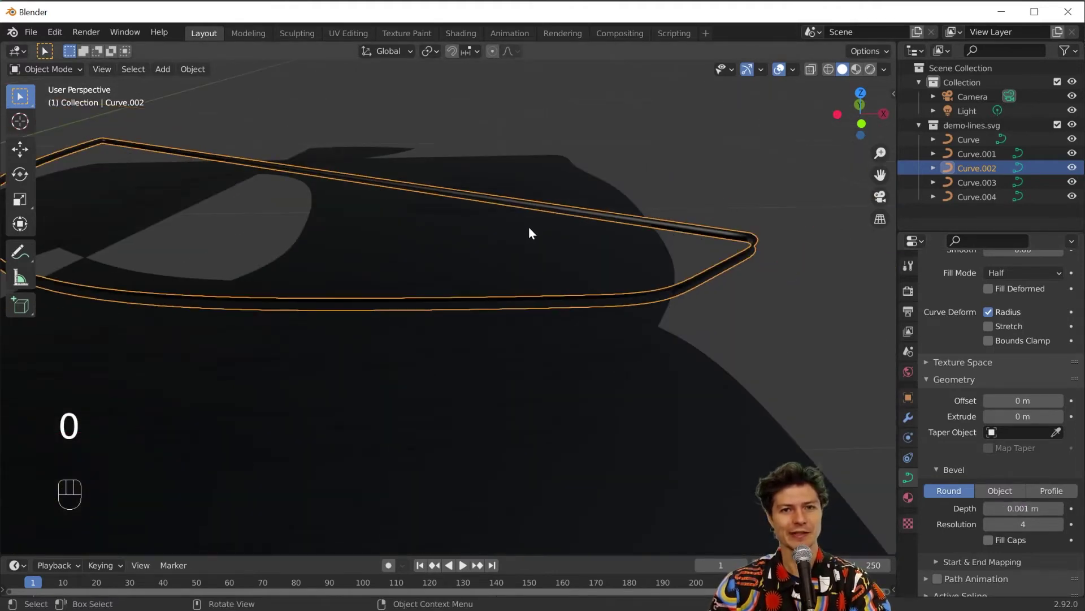
pyautogui.moveTo(552, 223); pyautogui.dragTo(541, 249, button='middle')
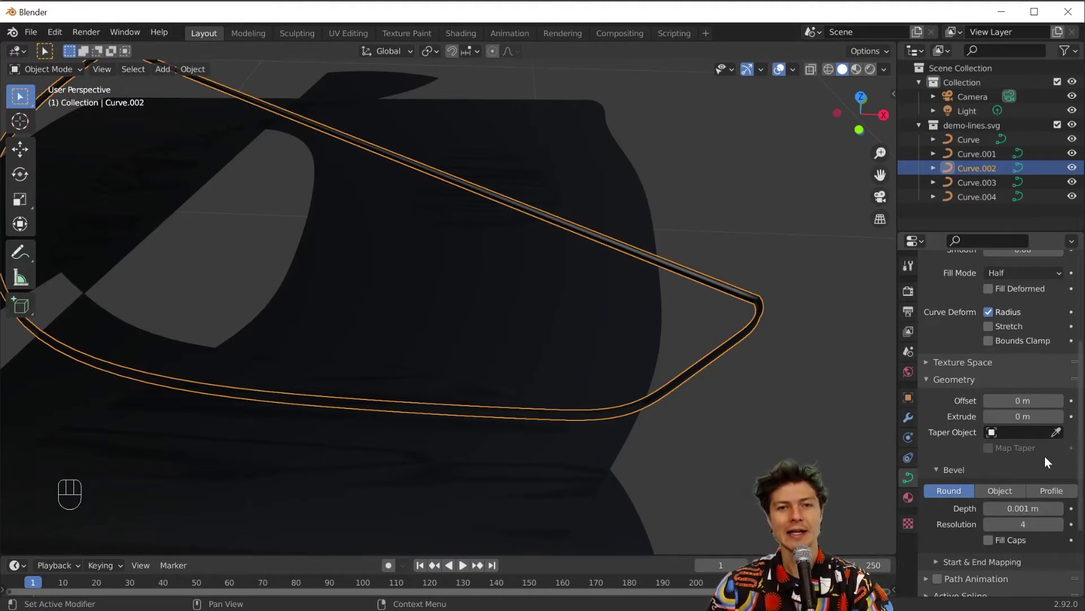
# - Set the half-moon-shaped curve's fill mode to Full and inspect the tube
pyautogui.click(1043, 274)
pyautogui.click(1036, 289)
pyautogui.moveTo(698, 350)
pyautogui.mouseDown(button='middle')
pyautogui.moveTo(693, 275)
pyautogui.moveTo(707, 344)
pyautogui.mouseUp(button='middle')
pyautogui.scroll(5, 707, 345)
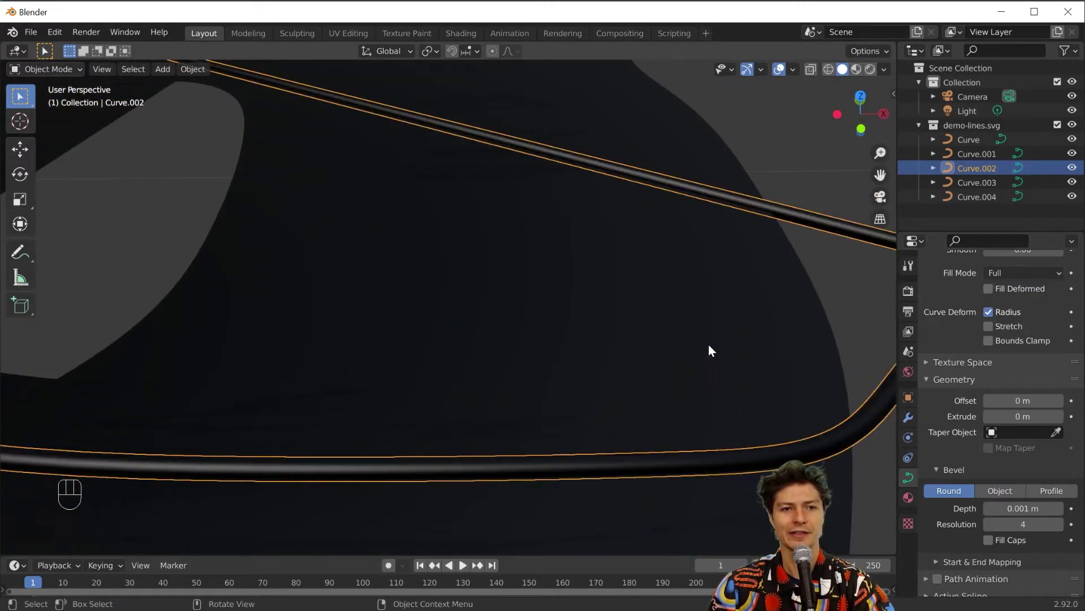
# - Increase the half-moon-shaped curve's bevel depth to 0.011 m and view the whole shape
pyautogui.click(1058, 507)
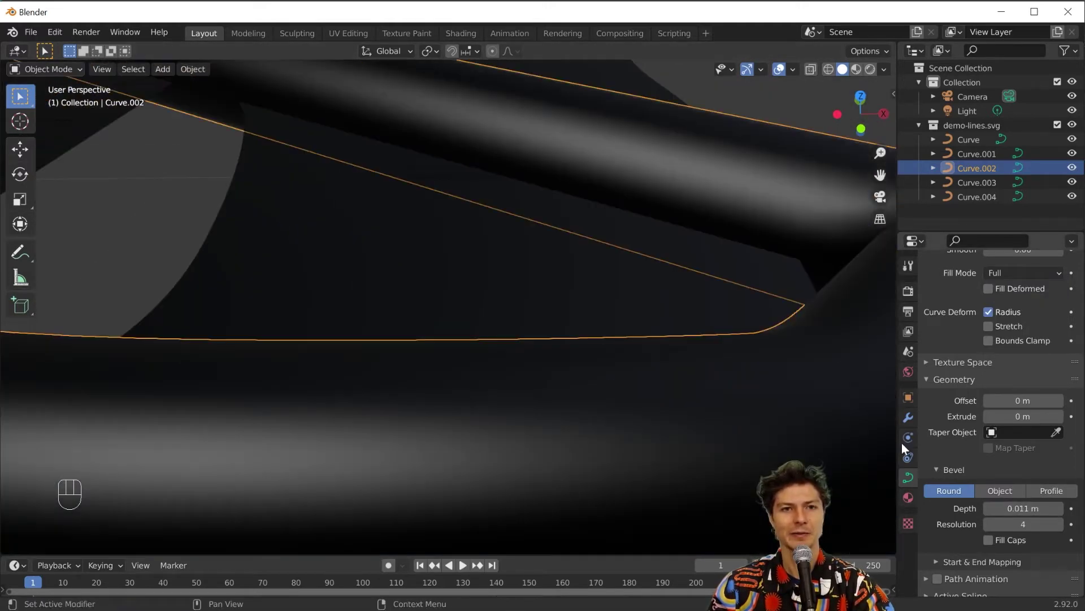
pyautogui.scroll(-5, 565, 319)
pyautogui.moveTo(565, 319); pyautogui.dragTo(527, 215, button='middle')
# - Select the large angular outline, Curve, change its shape type to 3D, and set its fill mode to Full
pyautogui.click(527, 215)
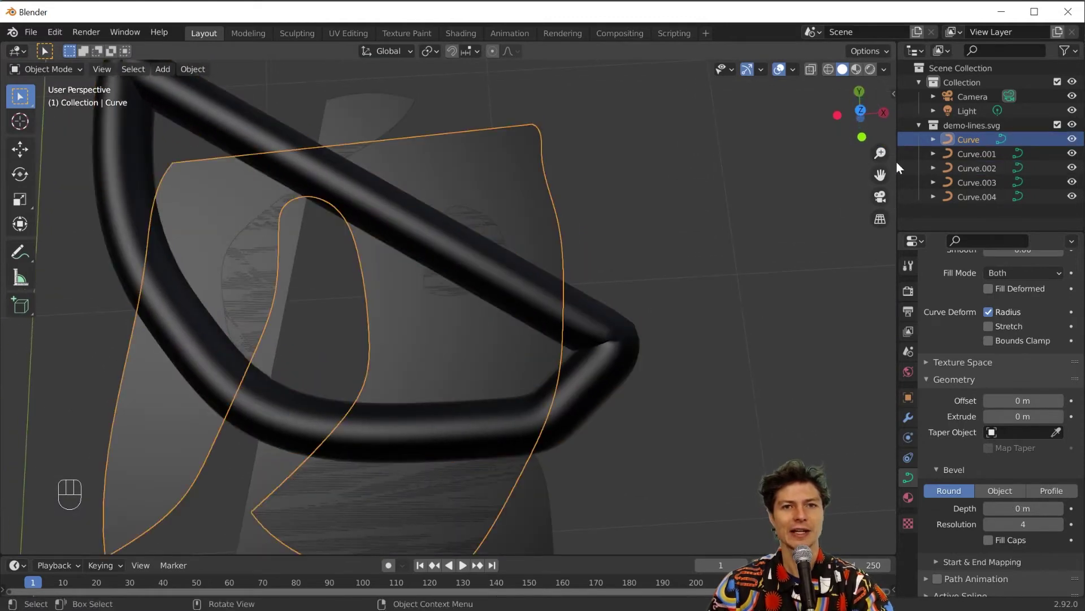
pyautogui.scroll(5, 1001, 360)
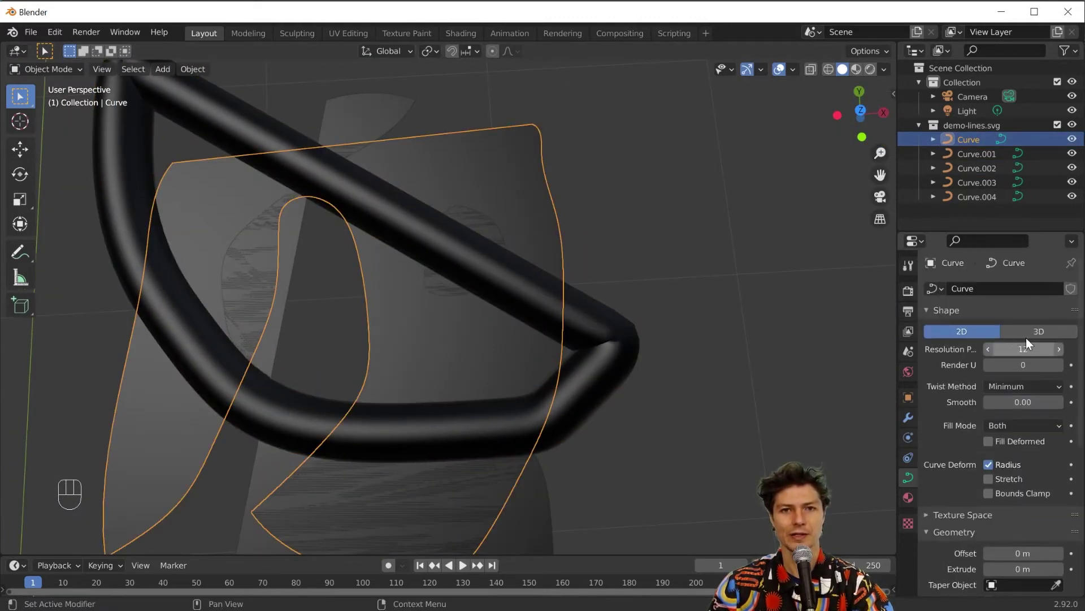
pyautogui.click(1028, 334)
pyautogui.scroll(-2, 973, 374)
pyautogui.click(1004, 386)
pyautogui.click(1008, 415)
# - Set the bevel depth of the large angular outline curve to 0.01 m
pyautogui.scroll(-5, 1006, 445)
pyautogui.scroll(-3, 1007, 445)
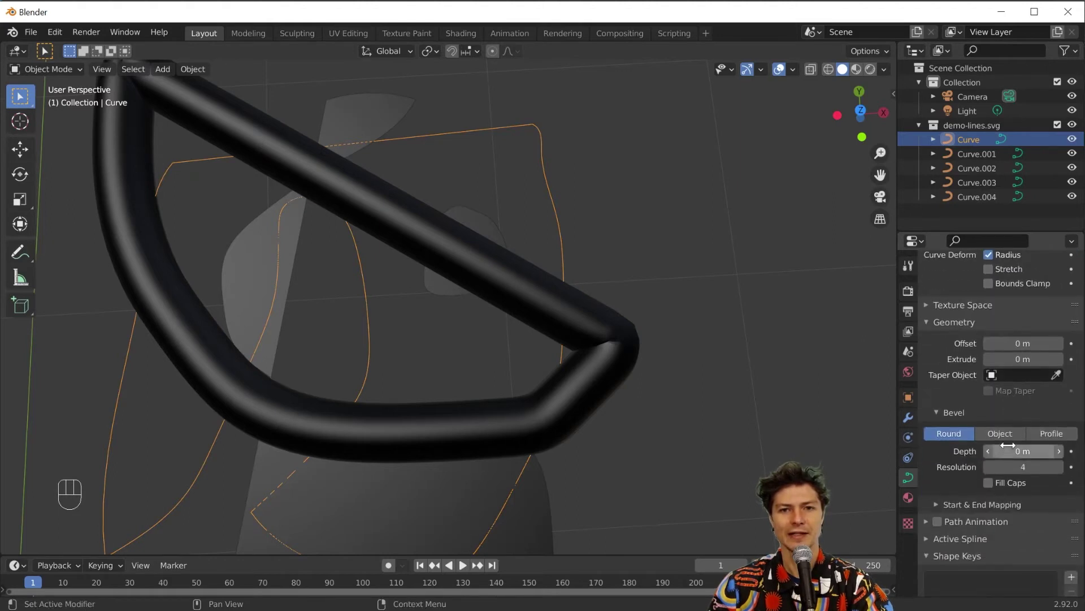
pyautogui.keyDown('alt'); pyautogui.click(1056, 453); pyautogui.keyUp('alt')
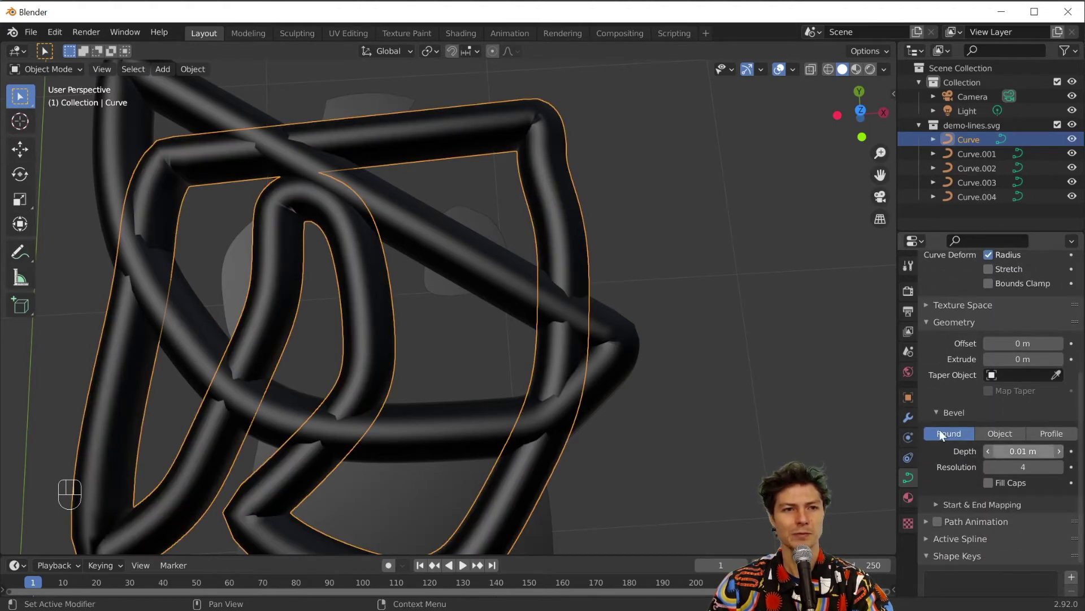
# - Select the small rounded curve, Curve.003, change its shape type to 3D, and set its fill mode to Full
pyautogui.click(497, 223)
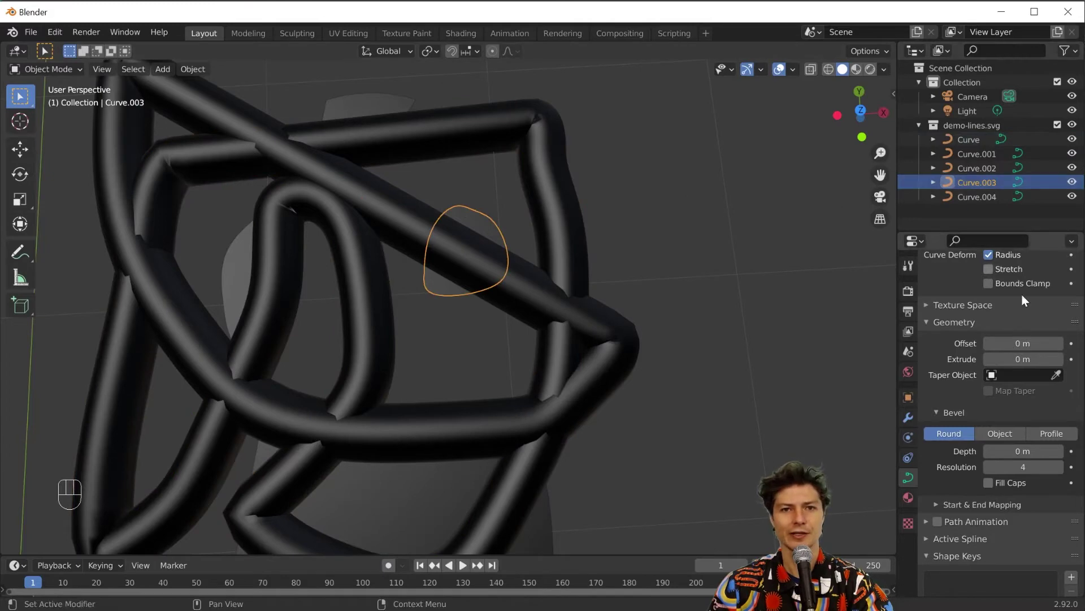
pyautogui.scroll(6, 1022, 304)
pyautogui.scroll(5, 1030, 305)
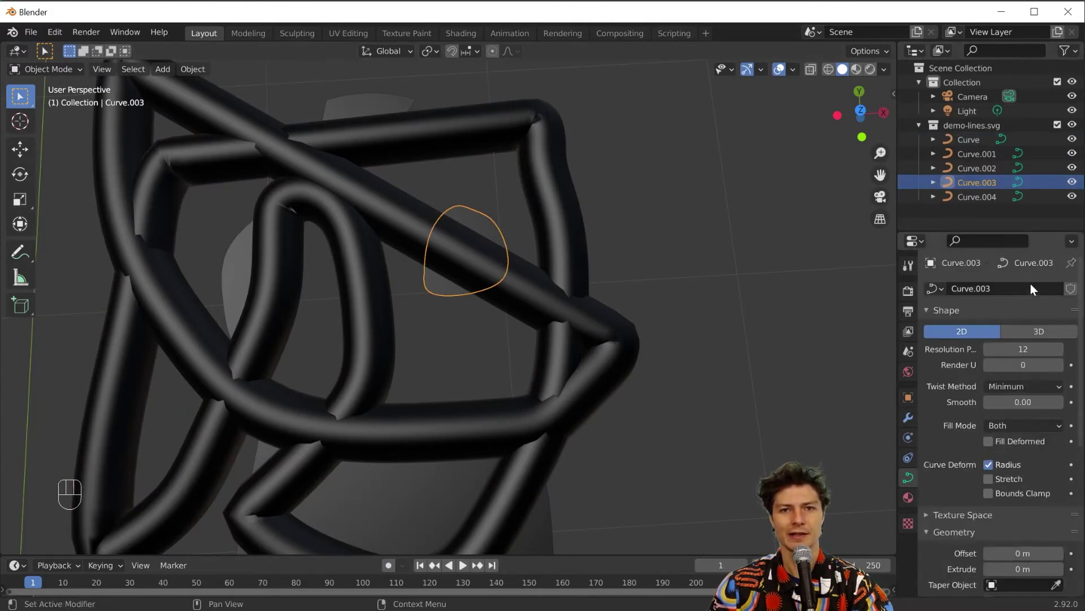
pyautogui.click(1035, 331)
pyautogui.scroll(-3, 1036, 330)
pyautogui.click(1022, 369)
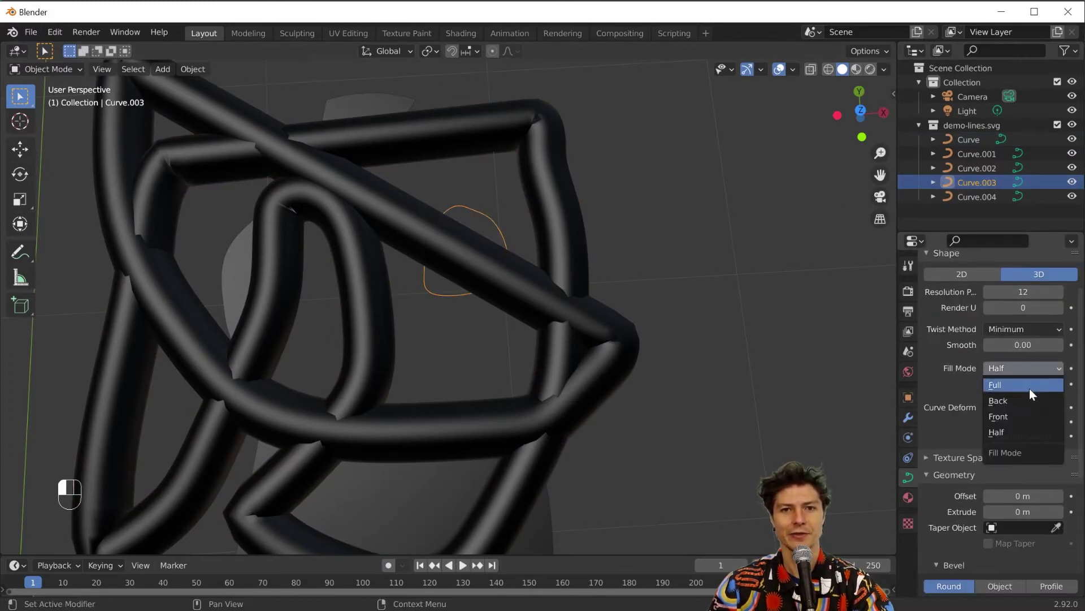
pyautogui.click(1032, 385)
# - Set the bevel depth of the small rounded curve, Curve.003, to 0.01 m
pyautogui.moveTo(520, 358); pyautogui.dragTo(630, 318, button='middle')
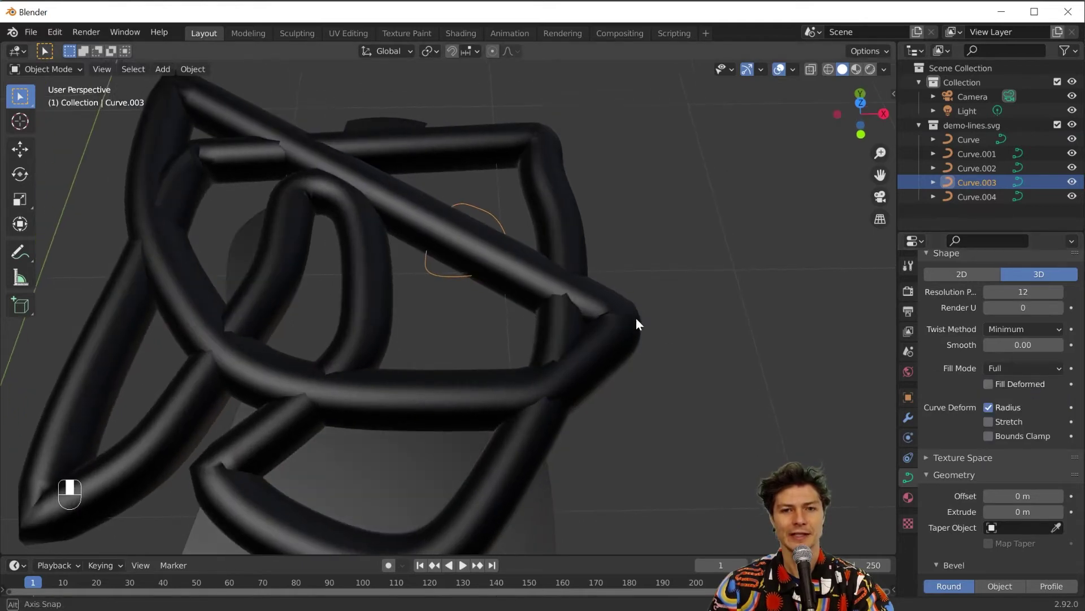
pyautogui.scroll(3, 999, 493)
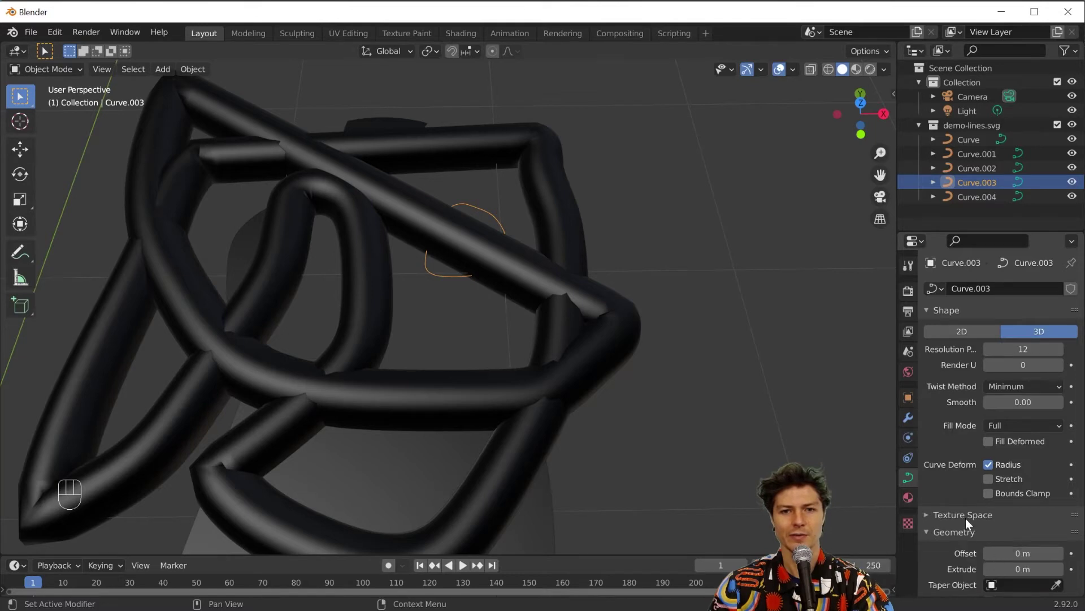
pyautogui.scroll(-8, 966, 520)
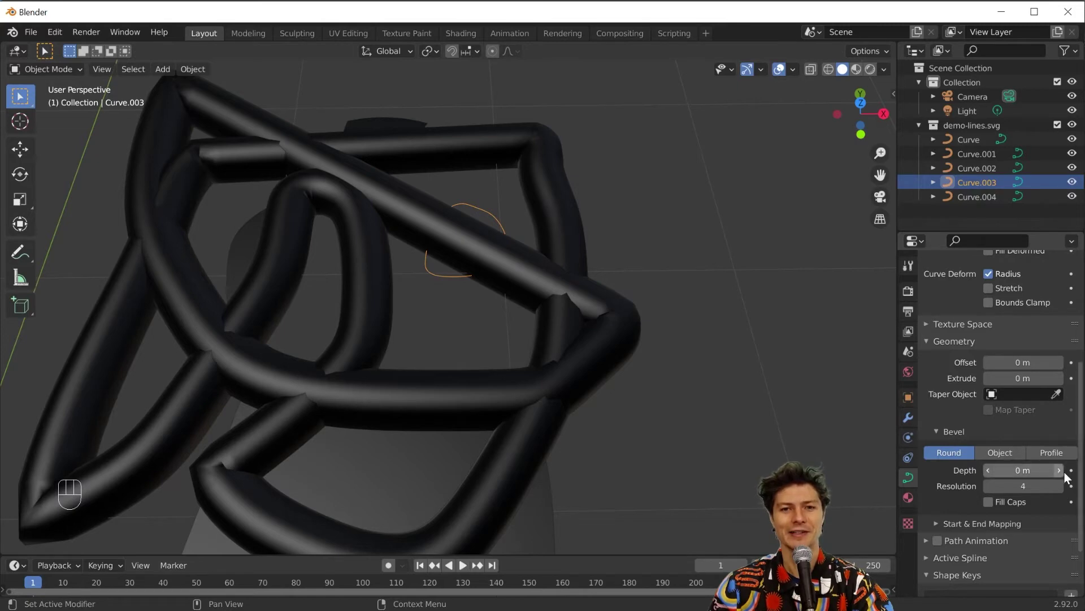
pyautogui.moveTo(1048, 465); pyautogui.dragTo(1057, 466)
pyautogui.keyDown('shift'); pyautogui.moveTo(464, 202); pyautogui.dragTo(580, 193, button='middle'); pyautogui.keyUp('shift')
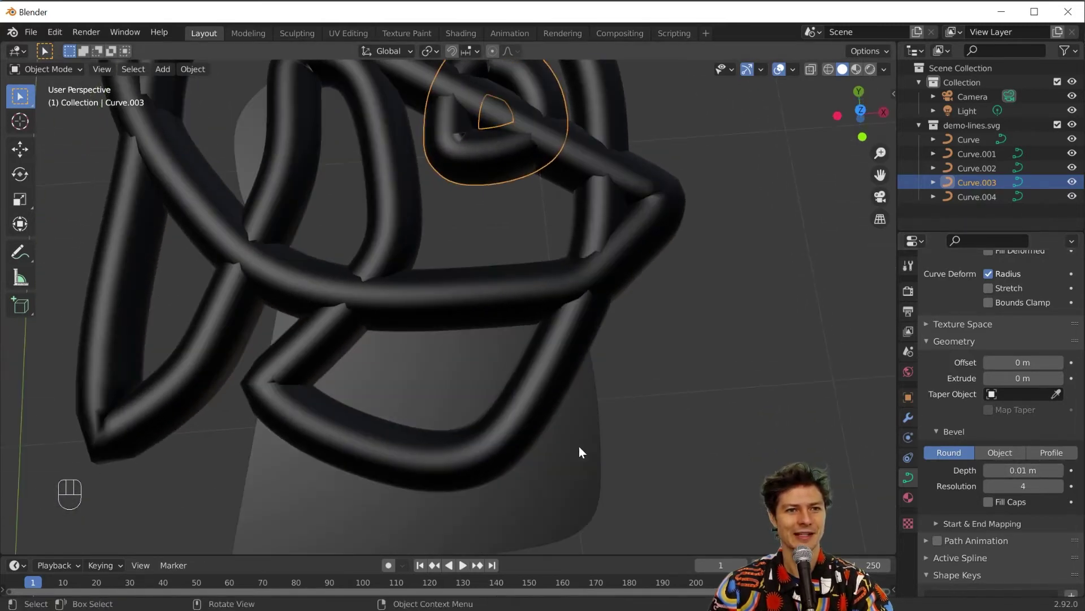
# - Turn the large looping curve, Curve.001, into a round-bevelled 3D tube, and change the wavy curve, Curve.004, to 3D
pyautogui.click(577, 479)
pyautogui.click(263, 351)
pyautogui.hotkey('ctrl', 'z')
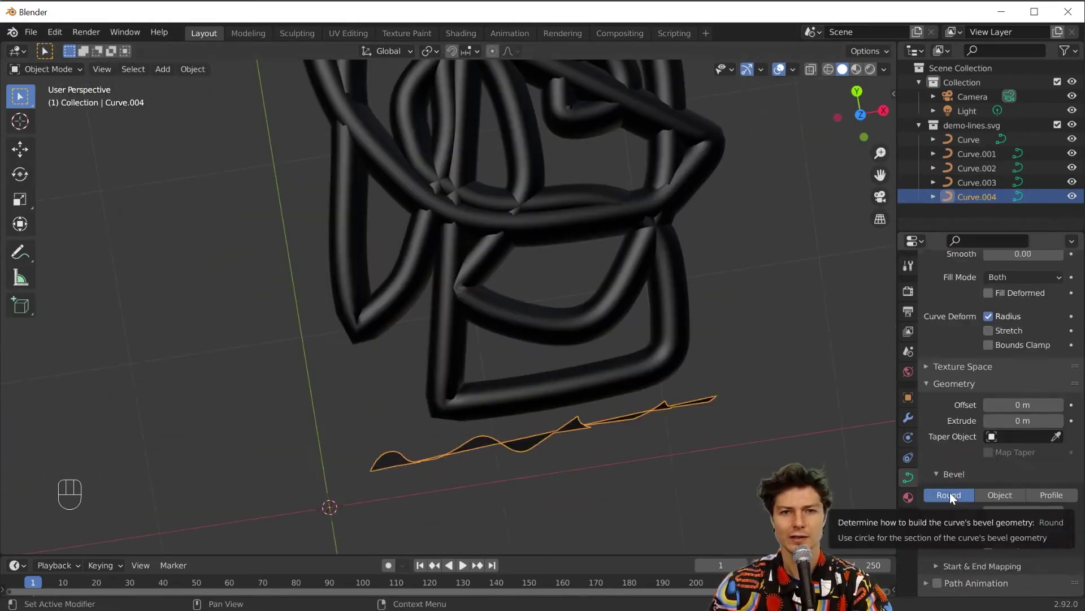
pyautogui.scroll(-5, 961, 498)
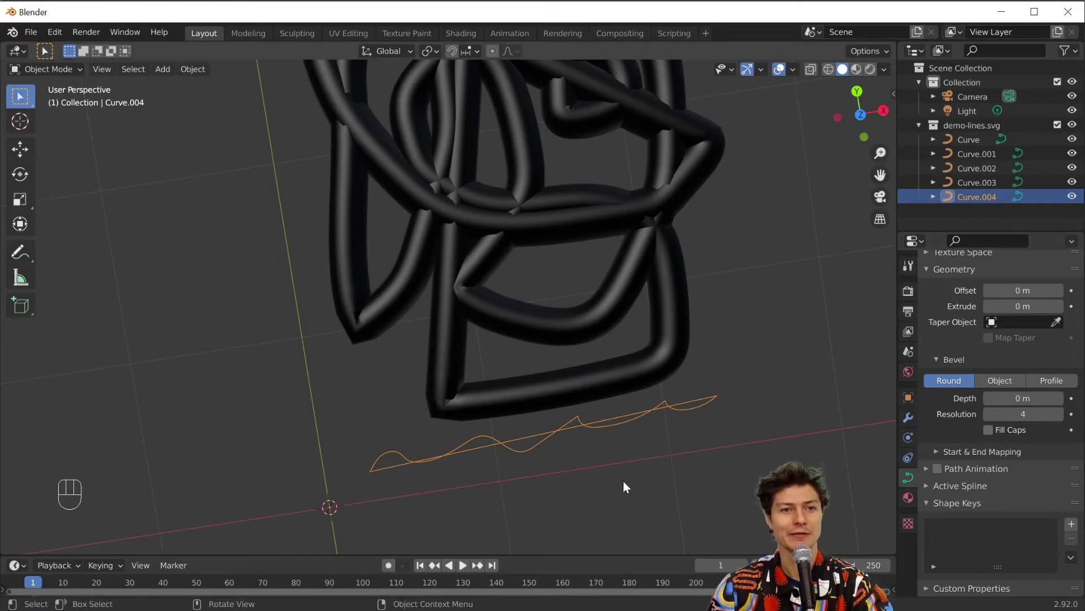
pyautogui.moveTo(651, 465); pyautogui.dragTo(675, 425, button='middle')
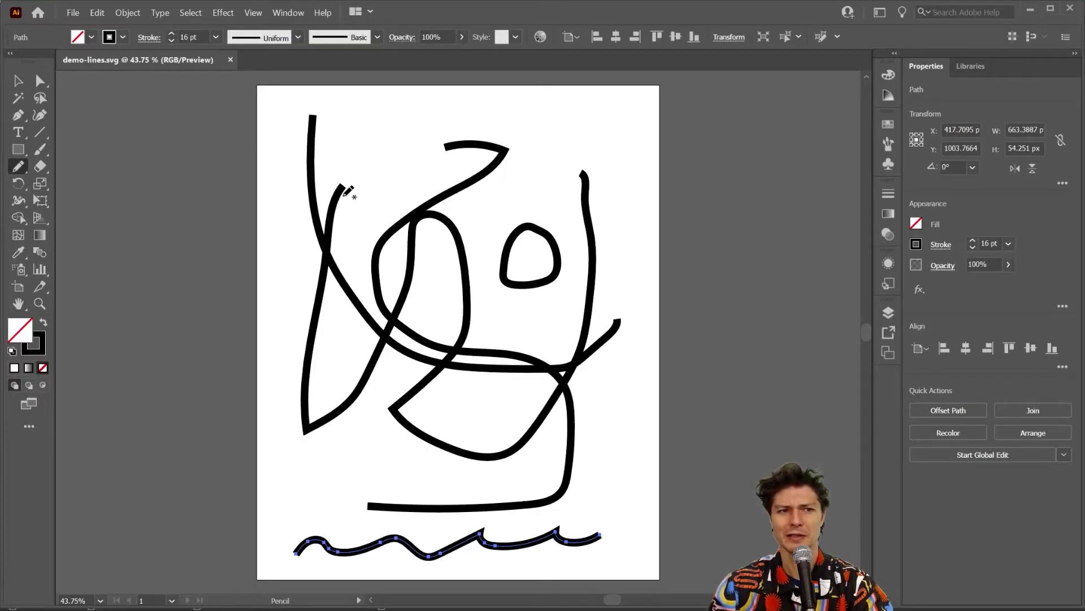
# - Switch to the demo-lines.svg drawing in Illustrator, activate the Selection tool, and deselect the wavy path
pyautogui.press('v')
pyautogui.click(349, 194)
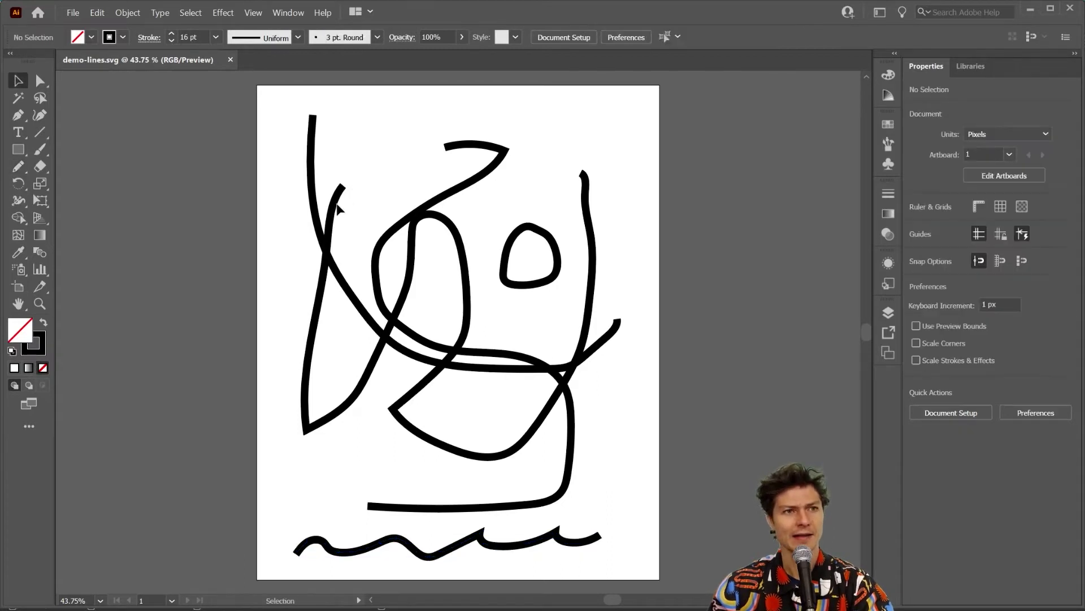
# - Switch back to Blender and set the fill mode of the wavy curve, Curve.004, to Full
pyautogui.click(339, 193)
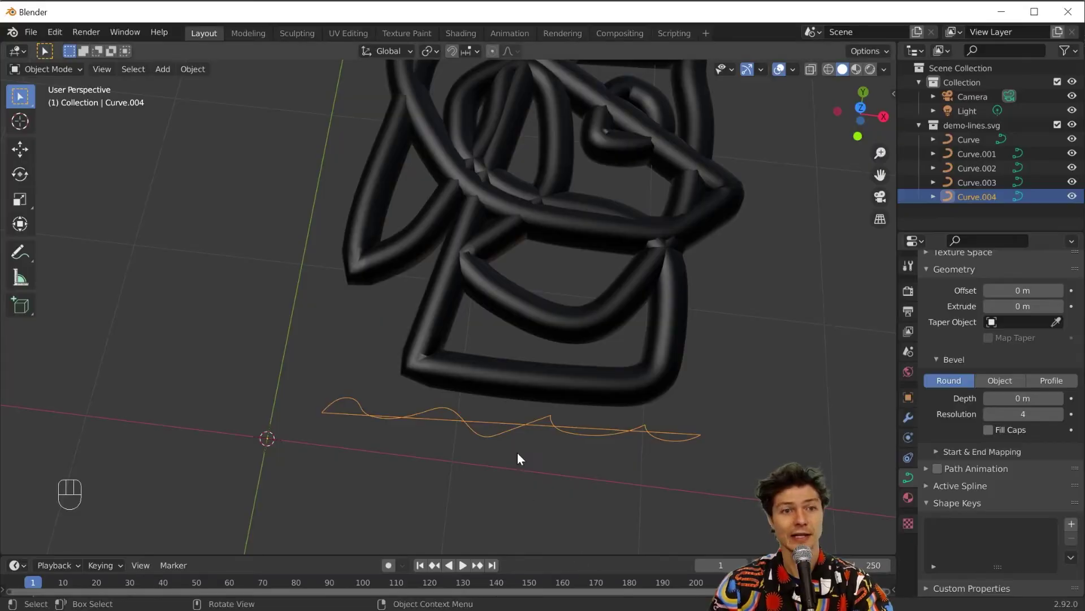
pyautogui.moveTo(568, 437); pyautogui.dragTo(584, 446, button='middle')
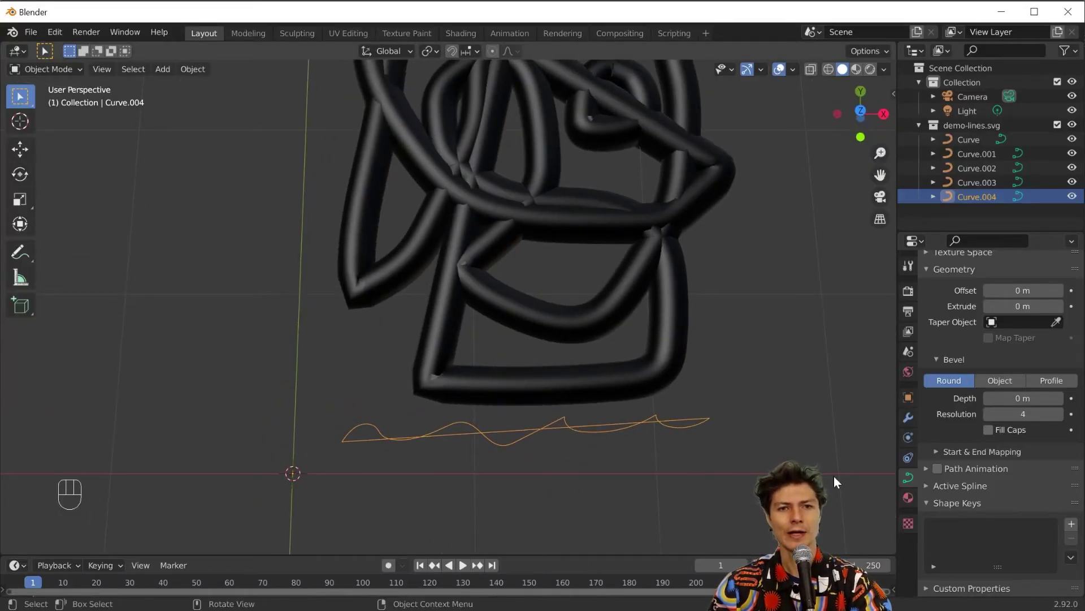
pyautogui.scroll(10, 959, 361)
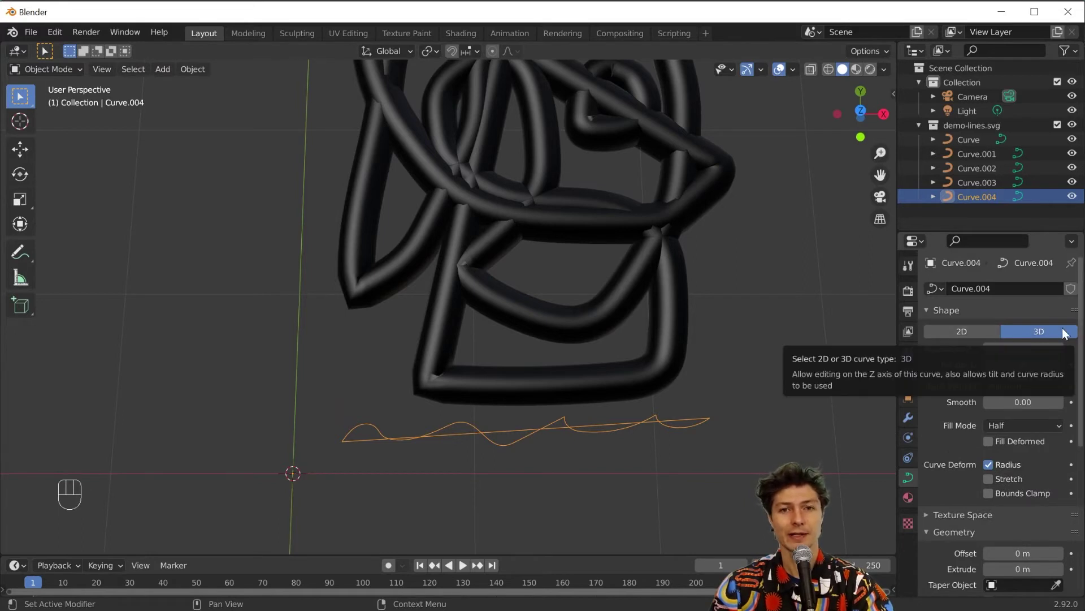
pyautogui.click(1026, 427)
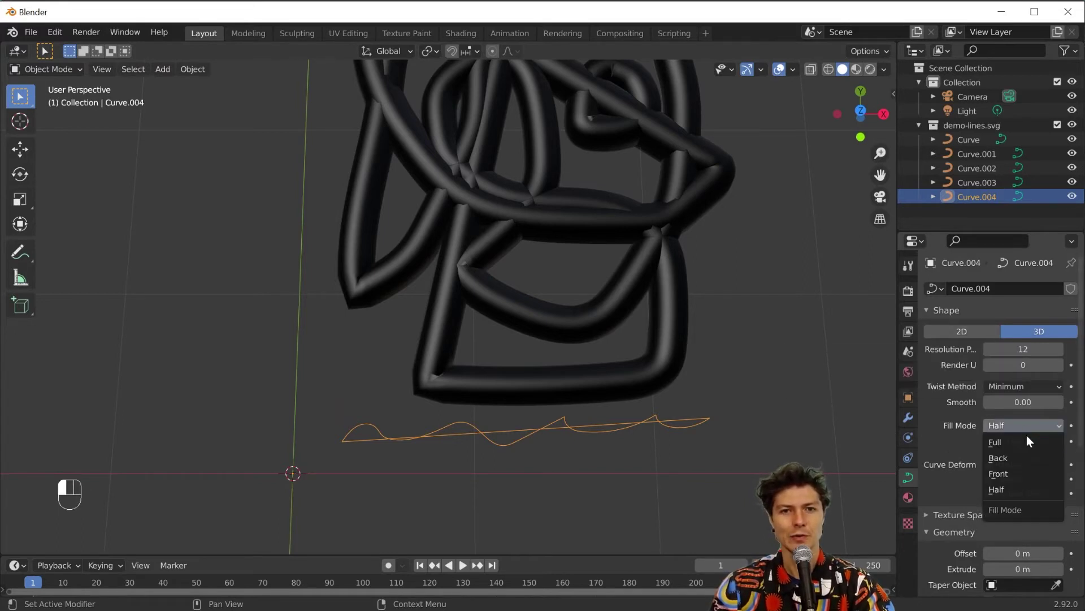
pyautogui.click(1025, 444)
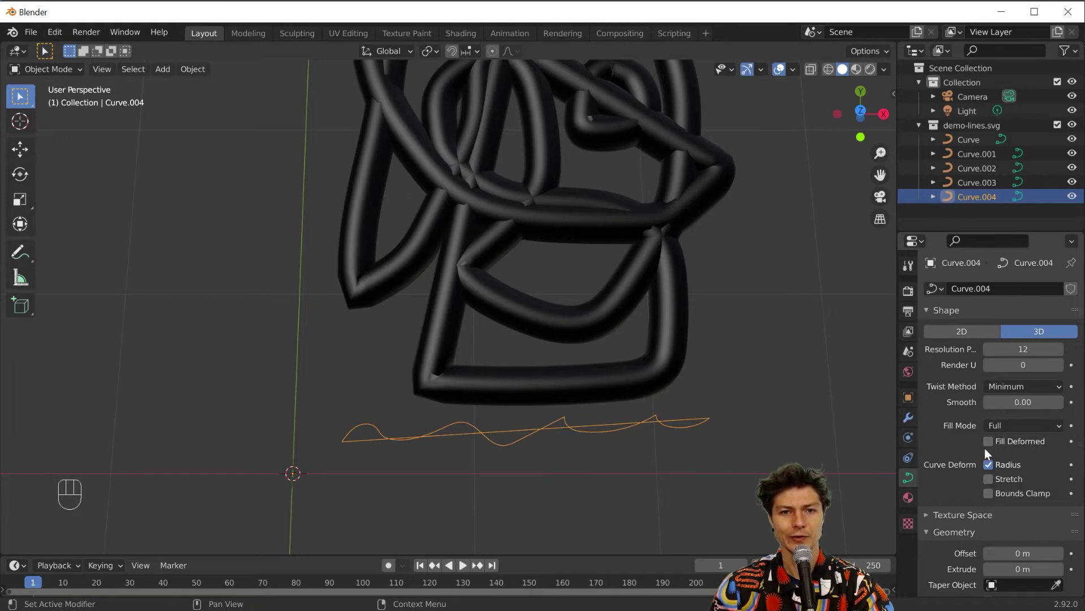
# - Bevel the wavy curve, Curve.004, with a depth of 0.01 m, and reduce that depth to 0.005 m
pyautogui.scroll(-3, 985, 449)
pyautogui.scroll(-3, 985, 448)
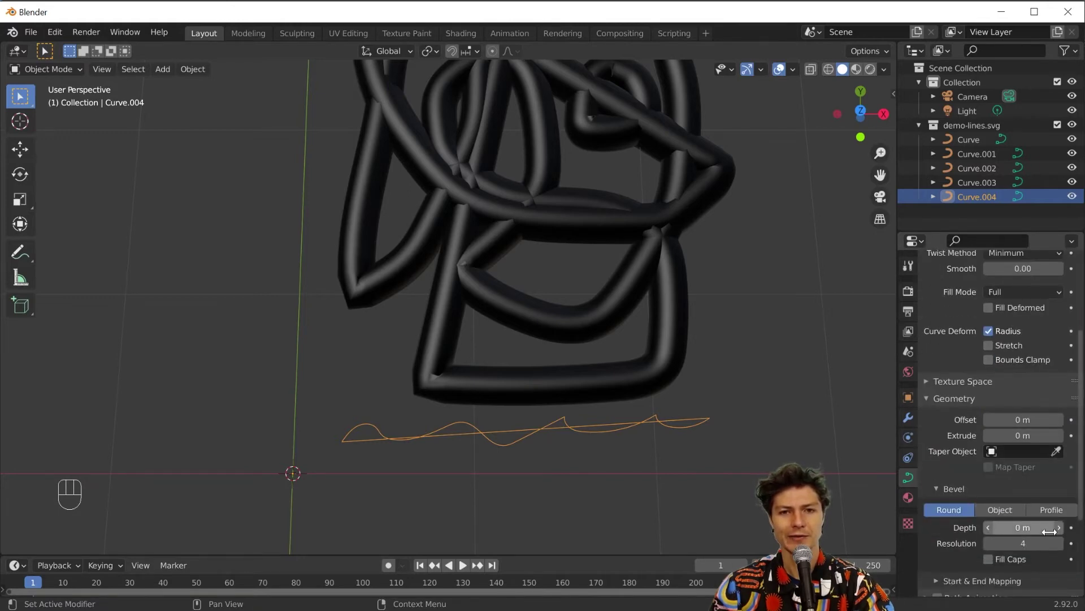
pyautogui.moveTo(1023, 527); pyautogui.dragTo(1040, 527)
pyautogui.scroll(-3, 542, 425)
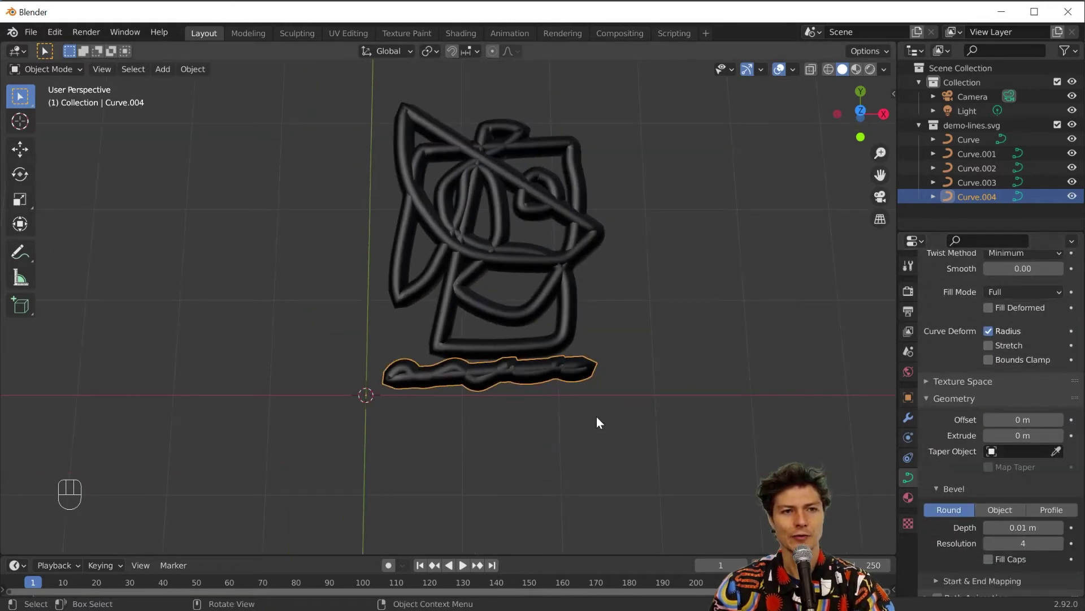
pyautogui.scroll(5, 306, 435)
pyautogui.click(1020, 527)
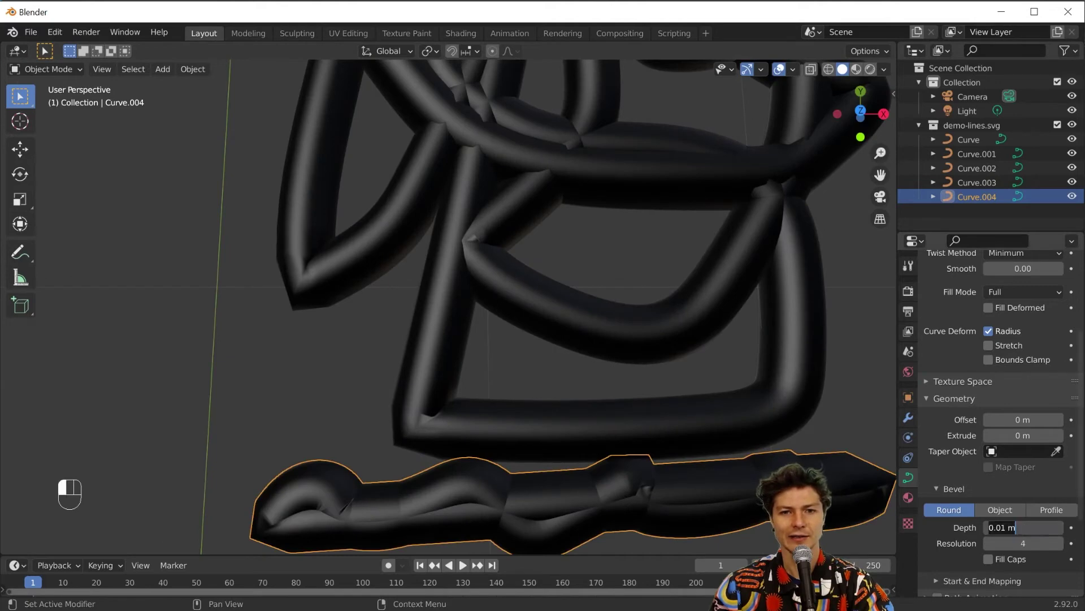
pyautogui.press('BackSpace')
pyautogui.write('05')
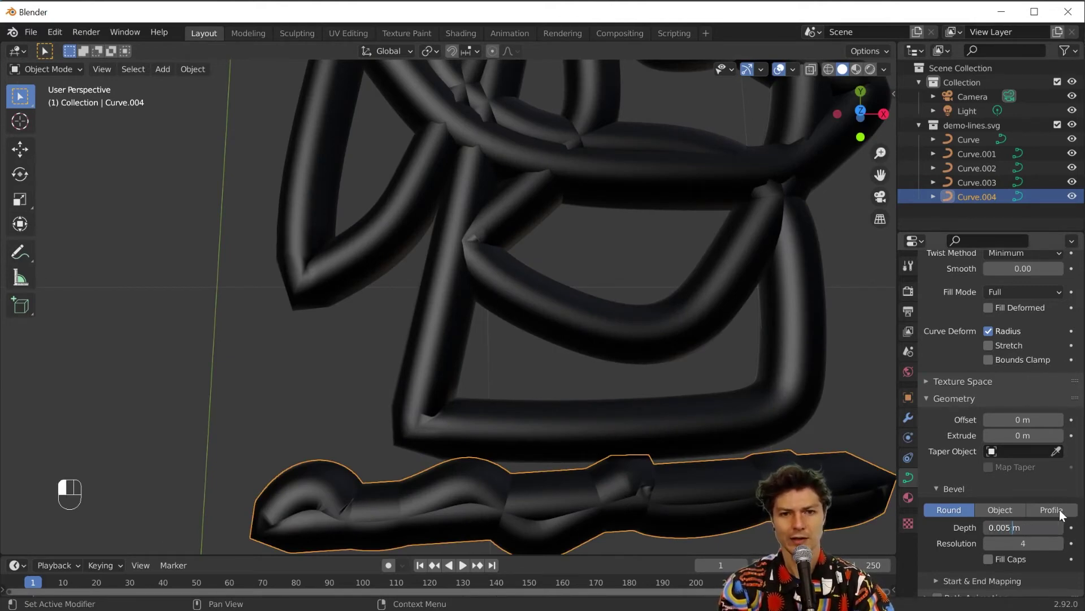
pyautogui.press('Return')
# - Turn off the cyclic option in the active spline settings of the wavy curve, Curve.004, so its ends stay open
pyautogui.scroll(-5, 980, 542)
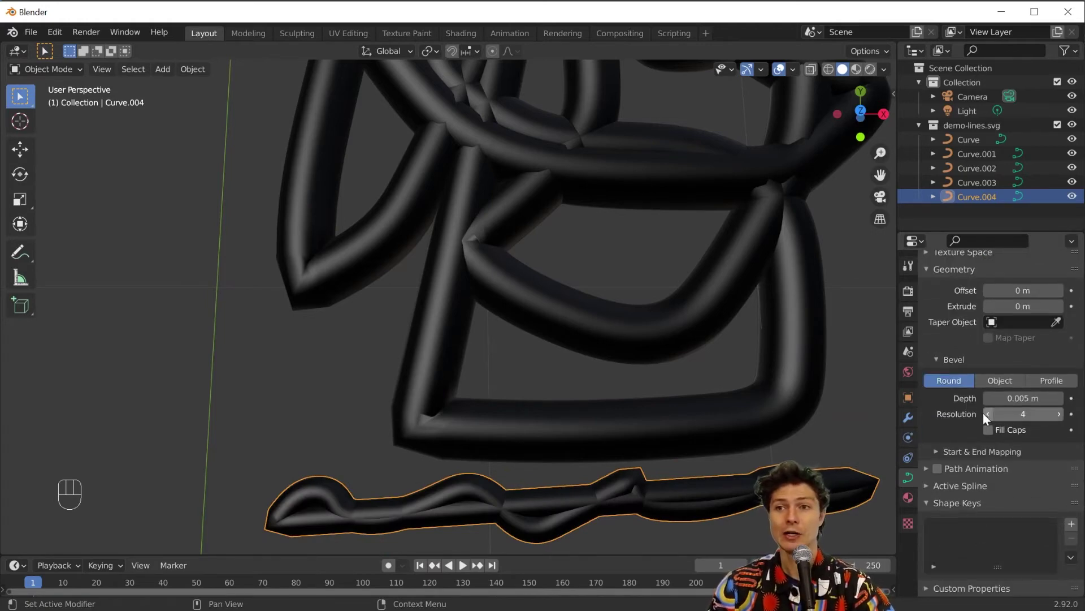
pyautogui.click(930, 487)
pyautogui.click(992, 503)
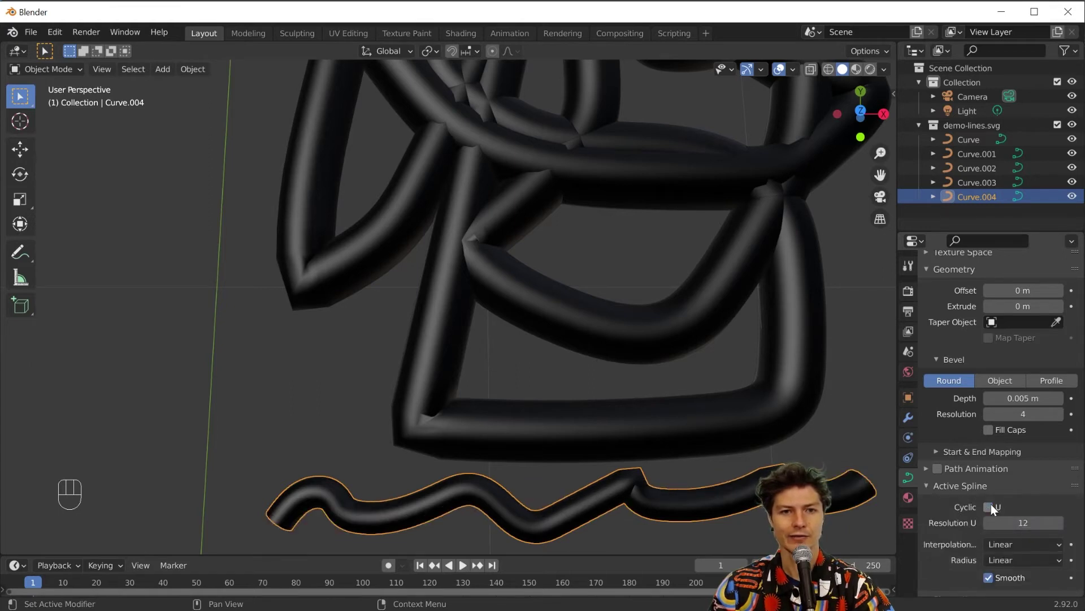
pyautogui.click(992, 503)
pyautogui.click(991, 504)
pyautogui.click(987, 507)
pyautogui.click(987, 507)
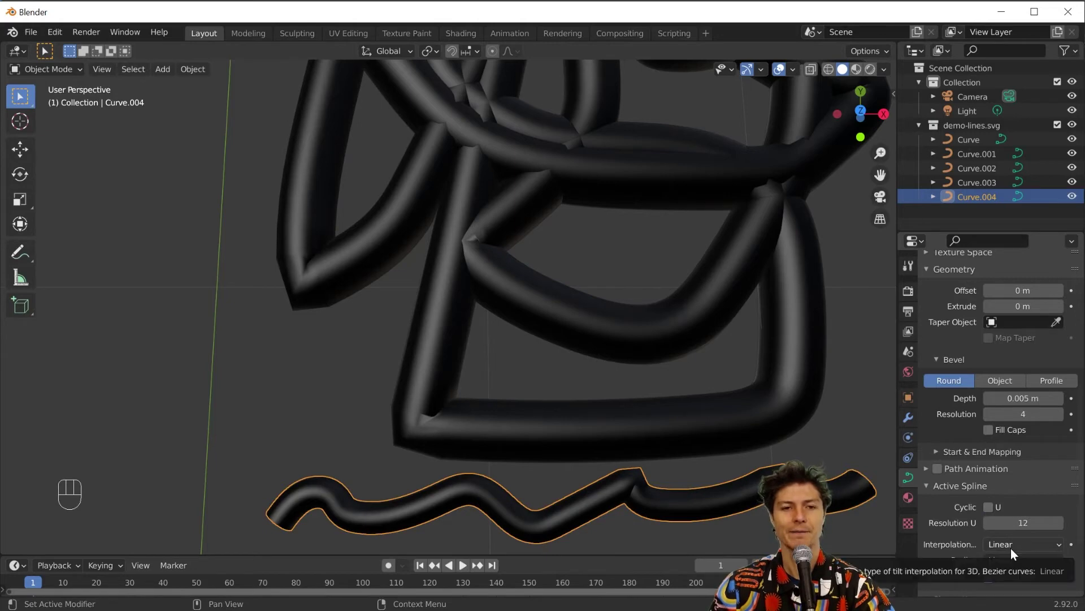
# - Open the ends of the remaining line curves by turning off the cyclic option for Curve.001, Curve and Curve.002
pyautogui.click(798, 385)
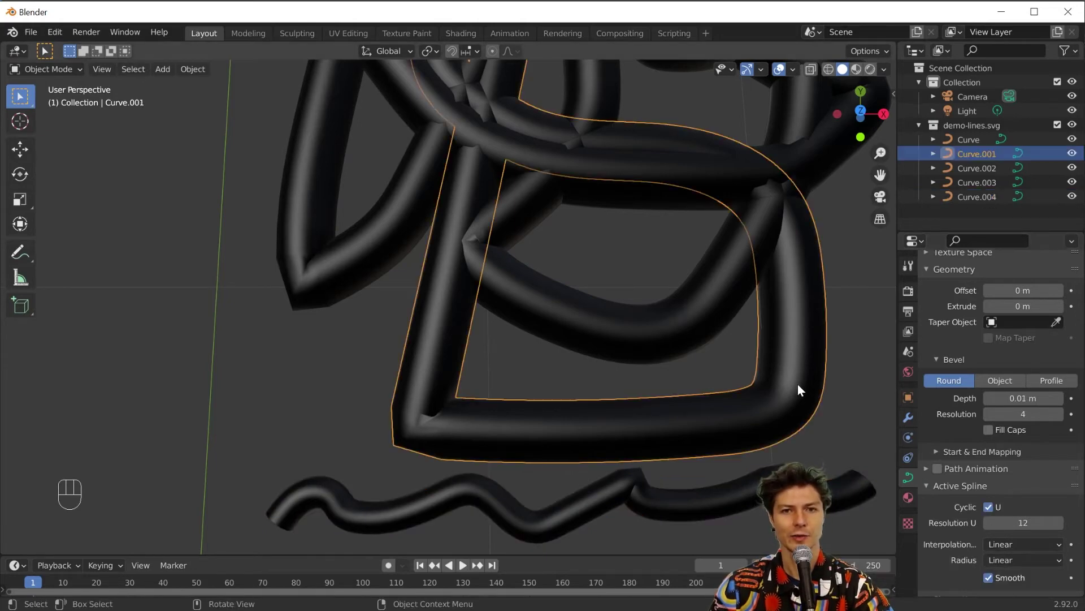
pyautogui.click(988, 506)
pyautogui.click(627, 317)
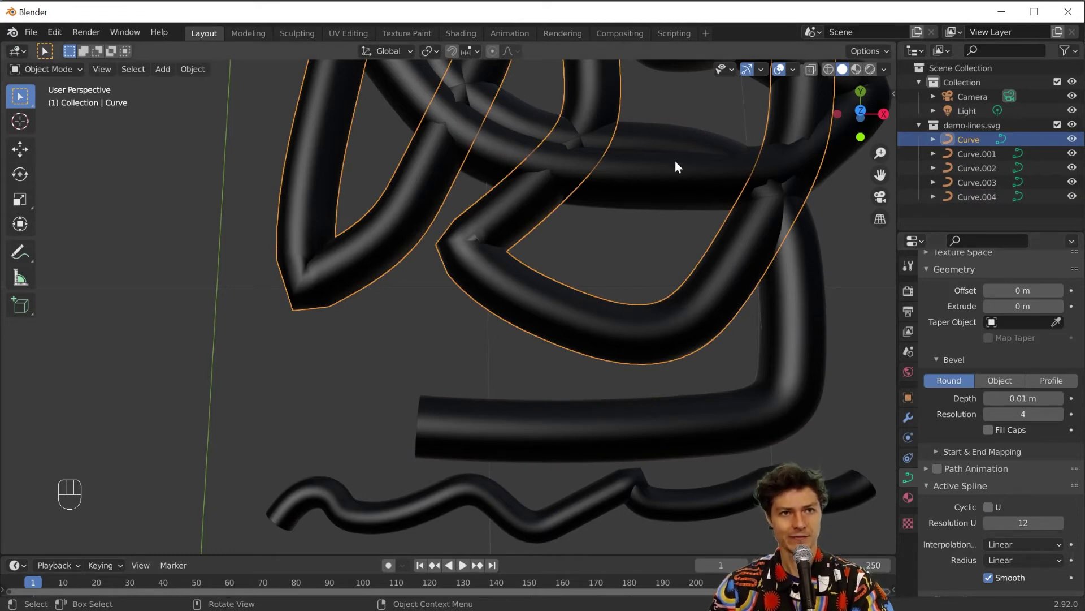
pyautogui.click(675, 158)
pyautogui.click(990, 507)
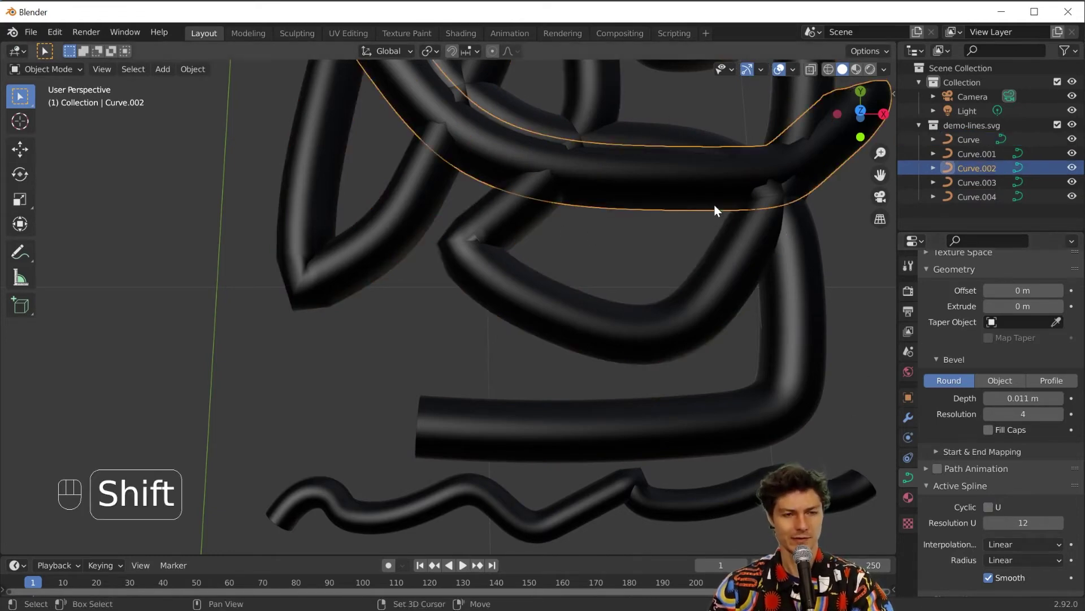
# - Keep the fill mode of the broad U-shaped curve, Curve.002, at Full and enable Fill Caps to close its tube ends
pyautogui.keyDown('shift'); pyautogui.moveTo(714, 204); pyautogui.dragTo(717, 511, button='middle'); pyautogui.keyUp('shift')
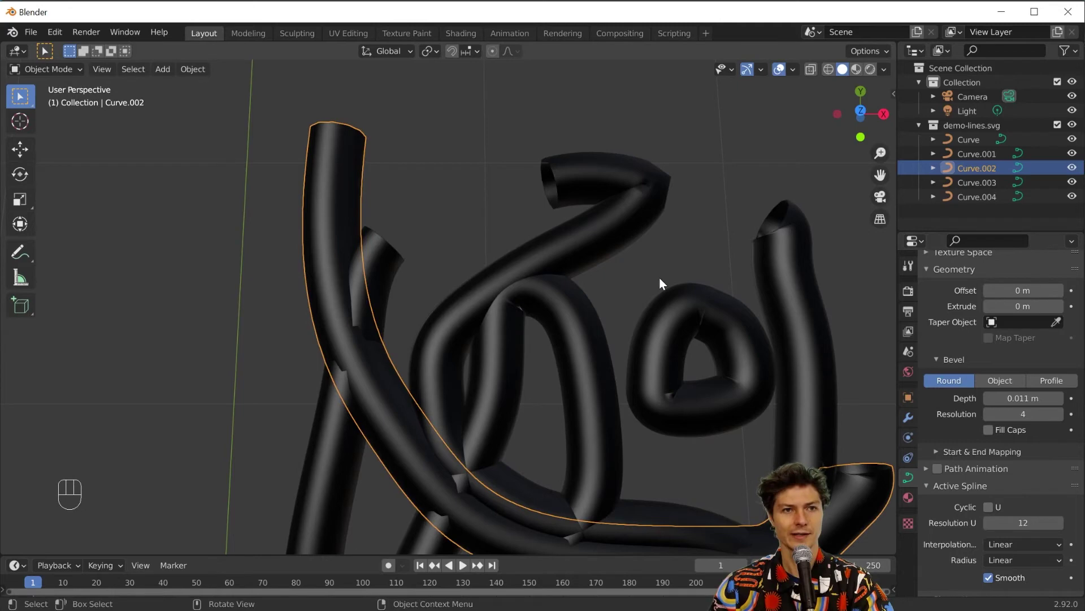
pyautogui.moveTo(577, 279); pyautogui.dragTo(830, 357, button='middle')
pyautogui.scroll(10, 1017, 354)
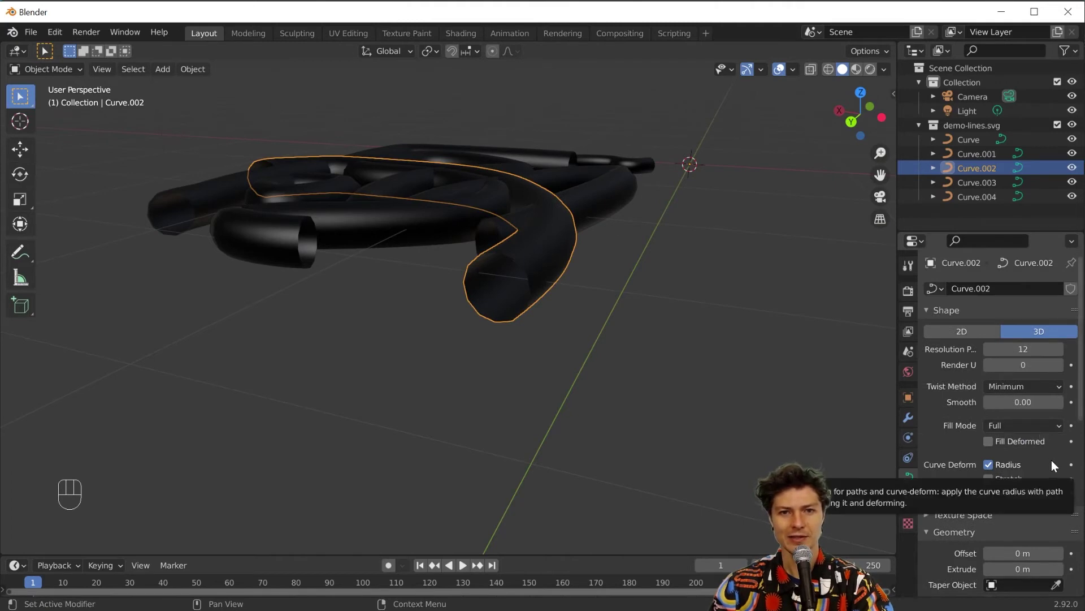
pyautogui.click(1032, 426)
pyautogui.click(998, 442)
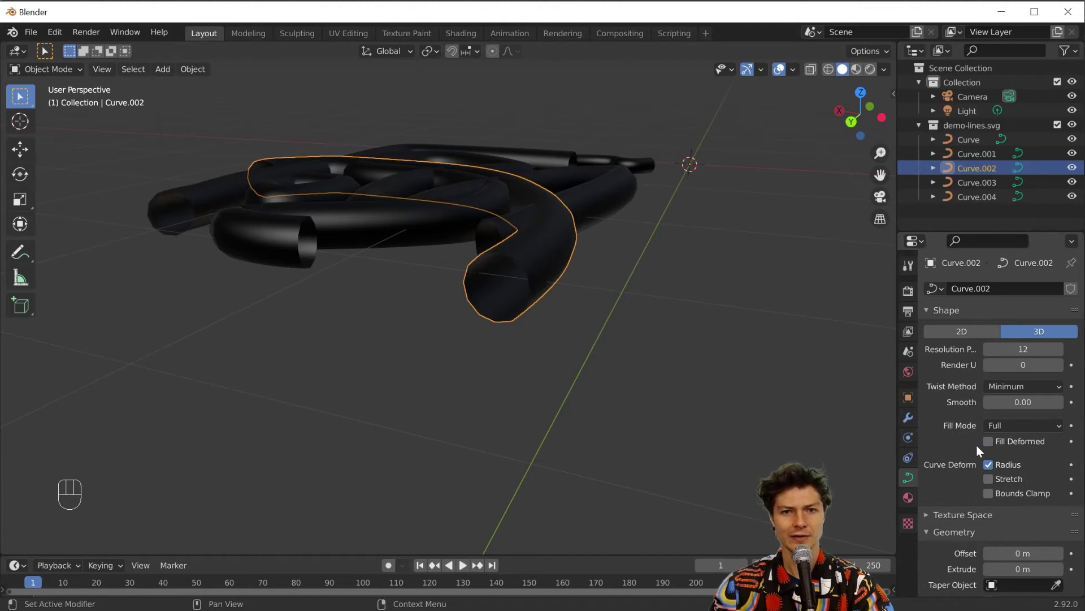
pyautogui.scroll(-3, 938, 444)
pyautogui.scroll(-5, 936, 444)
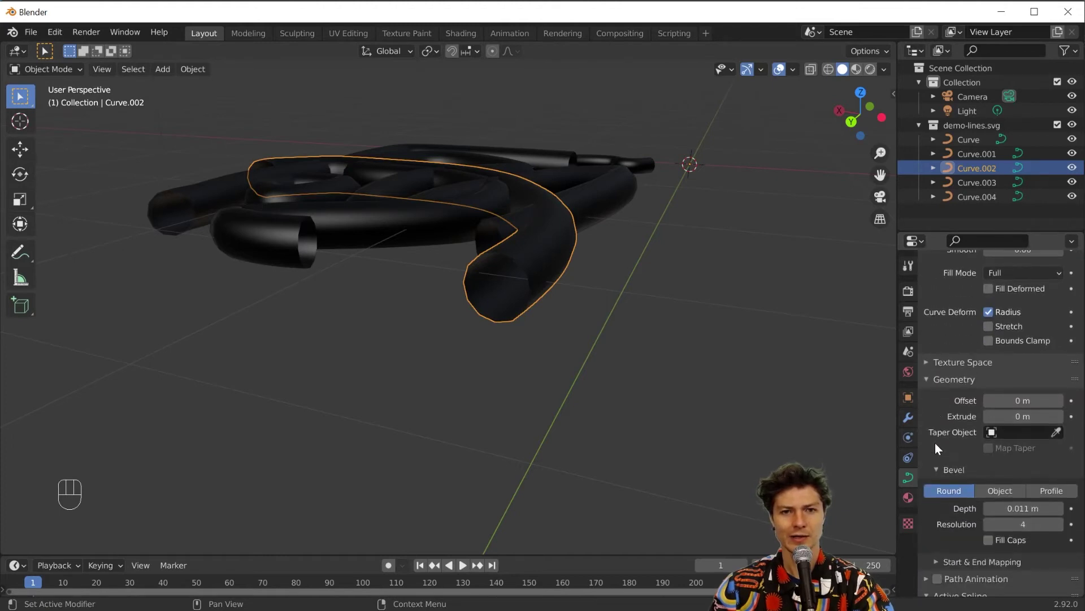
pyautogui.scroll(-2, 935, 443)
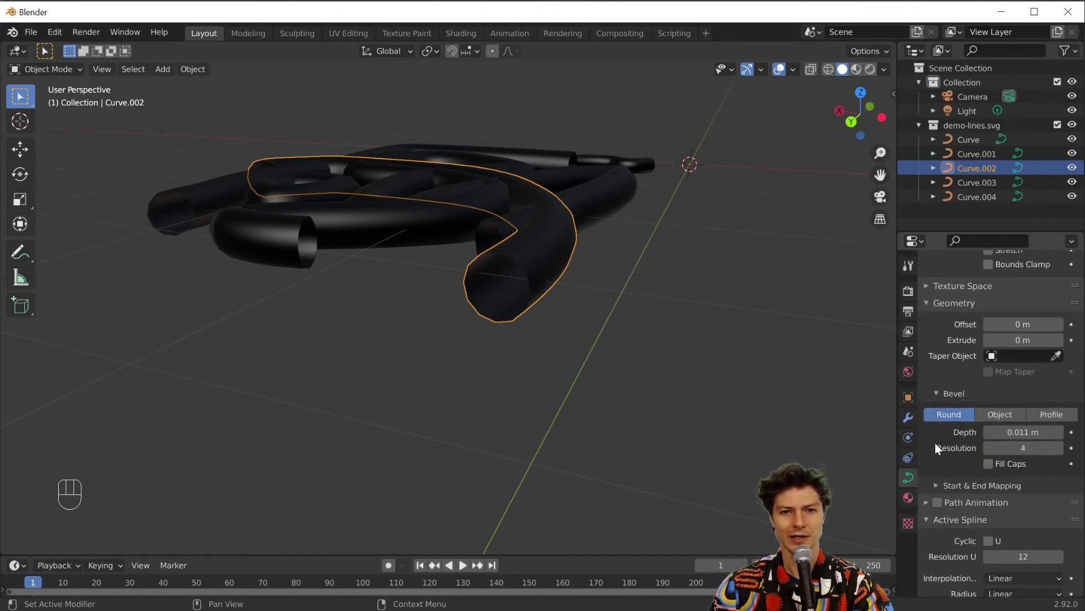
pyautogui.click(988, 463)
# - Select the large looping curve, Curve.001, and enable Fill Caps on its bevel
pyautogui.moveTo(557, 350); pyautogui.dragTo(566, 157, button='middle')
pyautogui.click(463, 142)
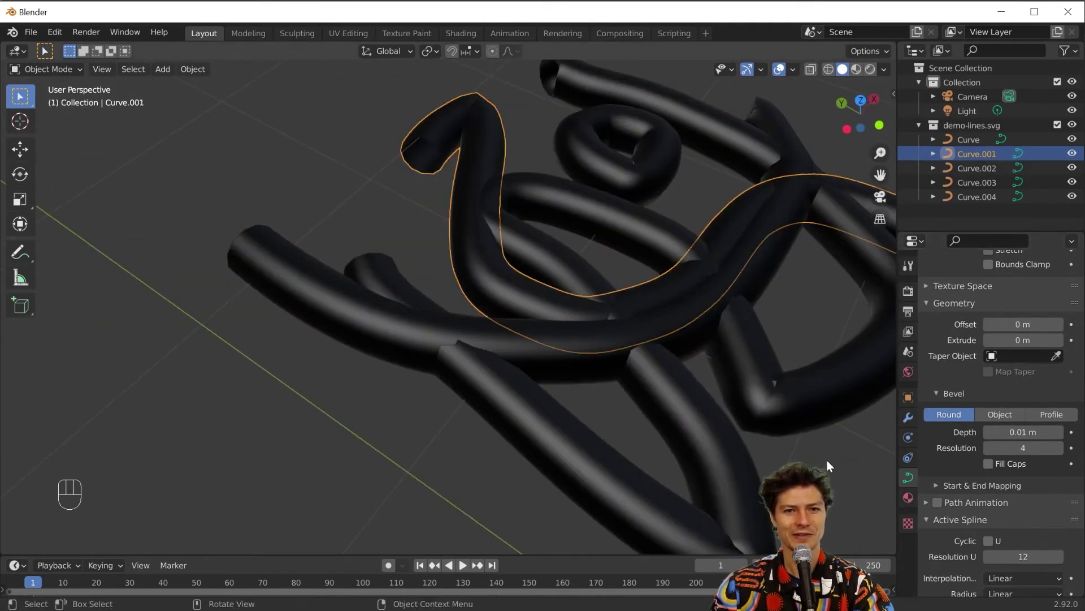
pyautogui.click(988, 464)
pyautogui.moveTo(650, 350); pyautogui.dragTo(701, 319, button='middle')
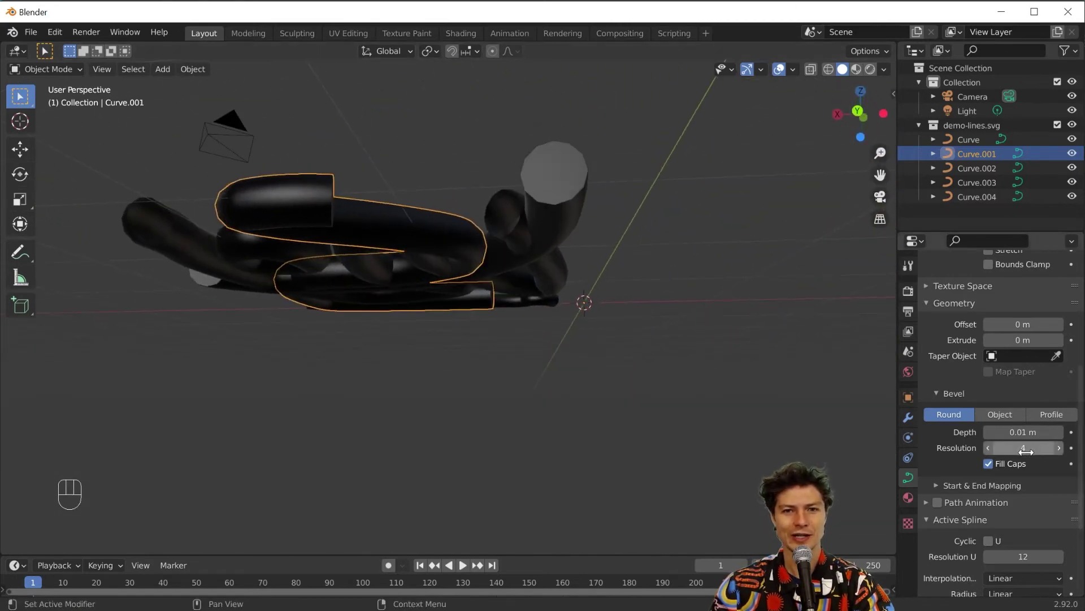
# - Compare bevel resolutions on the broad U-shaped curve, Curve.002, and set its bevel resolution to 11
pyautogui.click(509, 173)
pyautogui.click(1057, 448)
pyautogui.click(1058, 447)
pyautogui.click(1057, 447)
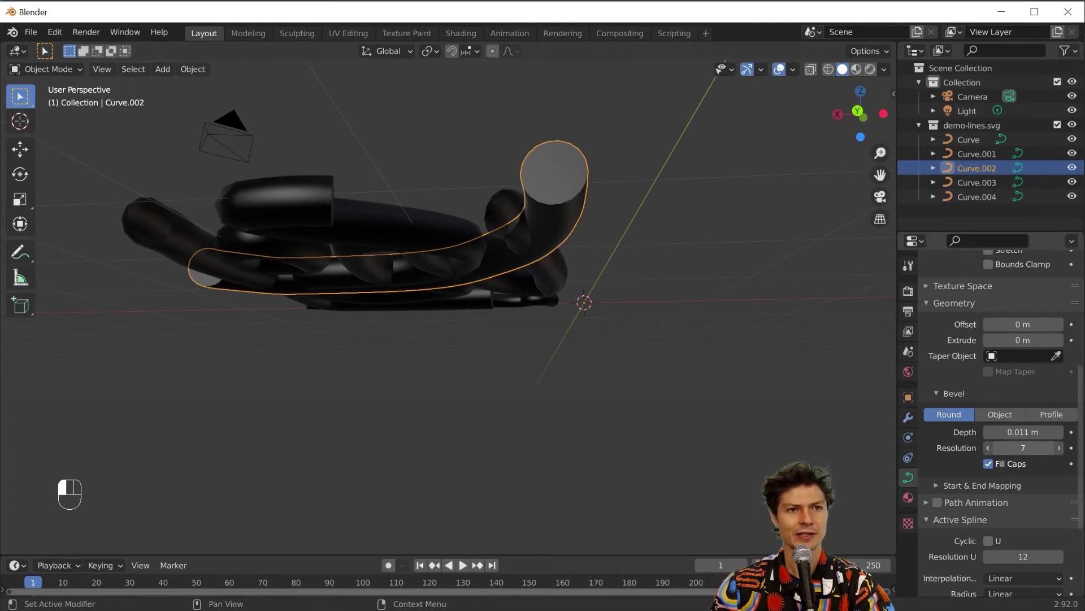
pyautogui.moveTo(568, 203); pyautogui.dragTo(564, 215, button='middle')
pyautogui.scroll(6, 609, 195)
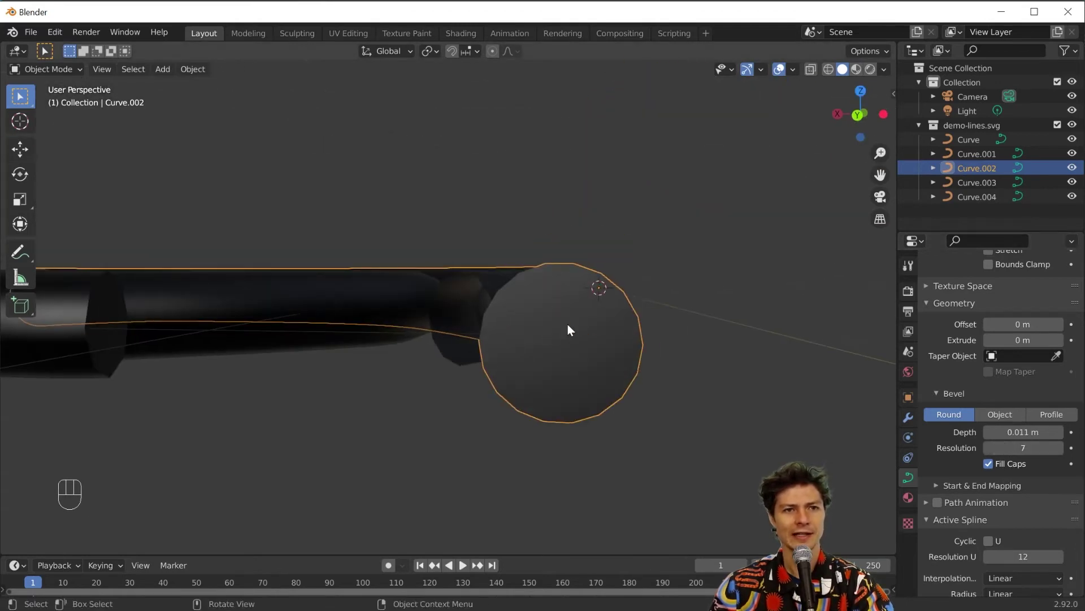
pyautogui.click(988, 448)
pyautogui.click(988, 448)
pyautogui.click(989, 447)
pyautogui.click(988, 448)
pyautogui.moveTo(1023, 447); pyautogui.dragTo(1057, 448)
pyautogui.moveTo(650, 283); pyautogui.dragTo(405, 365, button='middle')
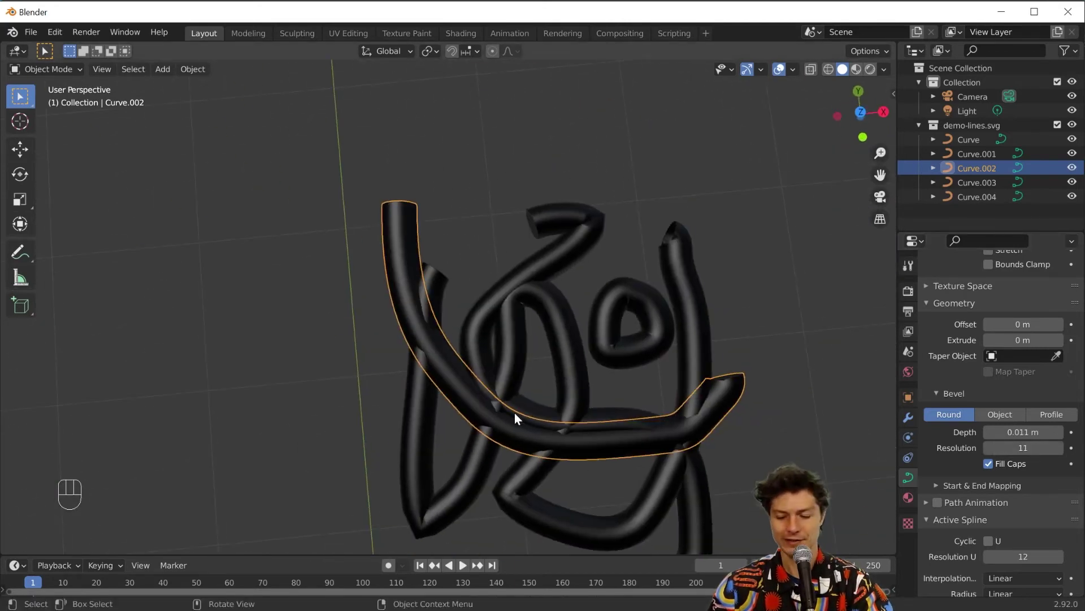
# - View the drawing from the top and remove the SVGMat material from the broad U-shaped curve, Curve.002
pyautogui.press('KP_7')
pyautogui.keyDown('shift'); pyautogui.moveTo(738, 362); pyautogui.dragTo(681, 490, button='middle'); pyautogui.keyUp('shift')
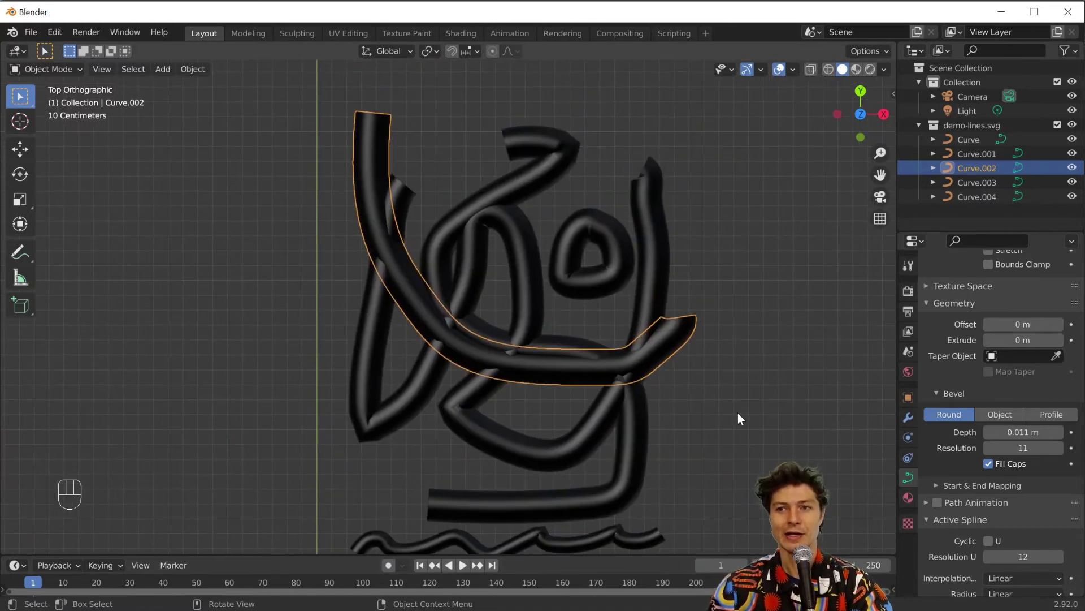
pyautogui.scroll(-2, 738, 418)
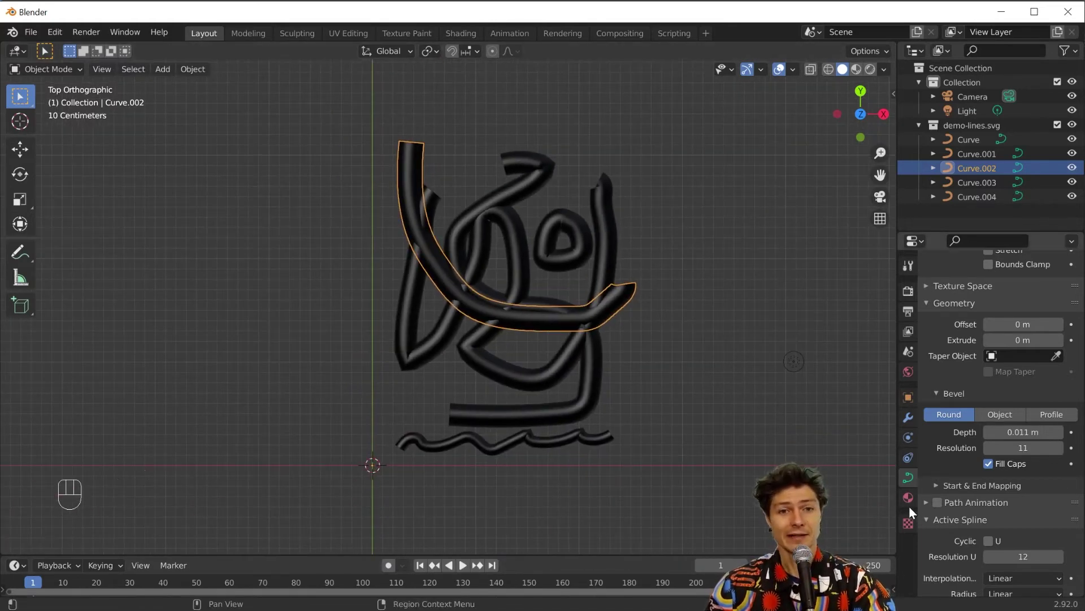
pyautogui.click(908, 498)
pyautogui.scroll(5, 970, 328)
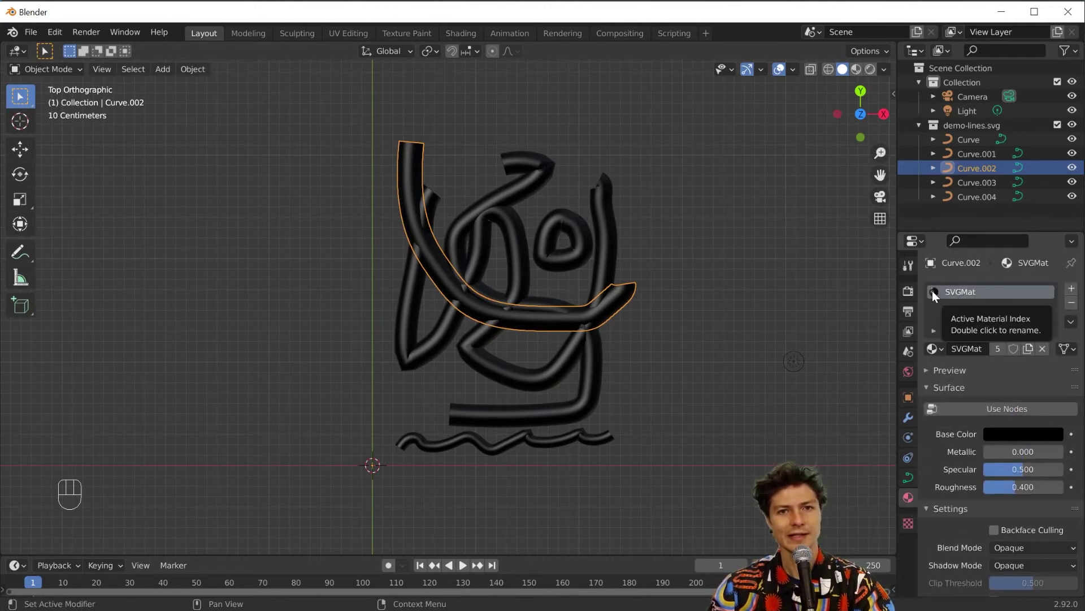
pyautogui.click(1072, 307)
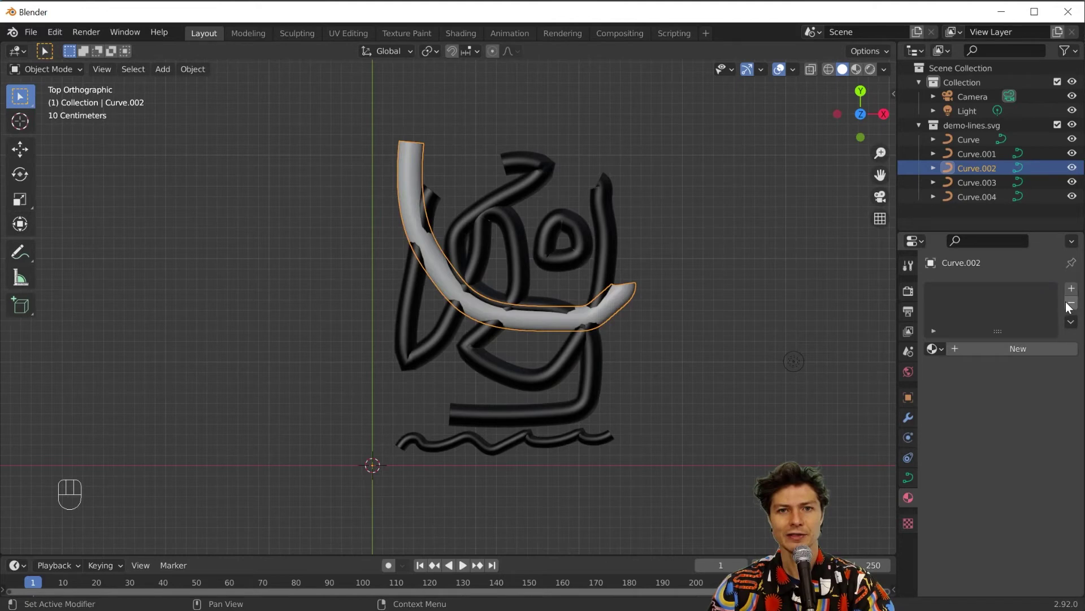
# - Create a new material for the broad U-shaped curve, Curve.002, and set its surface shader to Emission
pyautogui.click(989, 351)
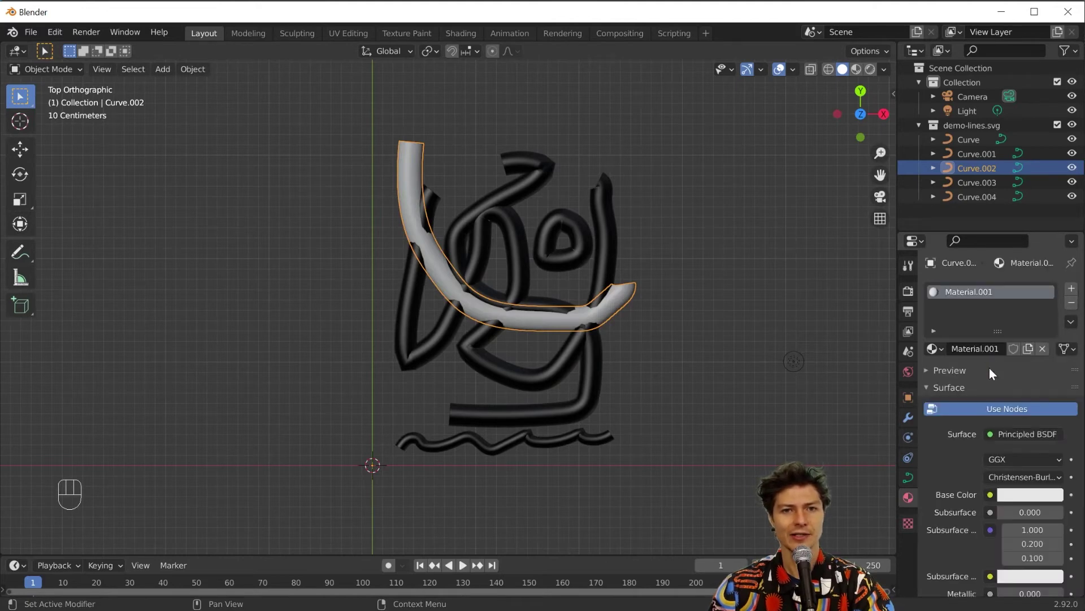
pyautogui.click(994, 436)
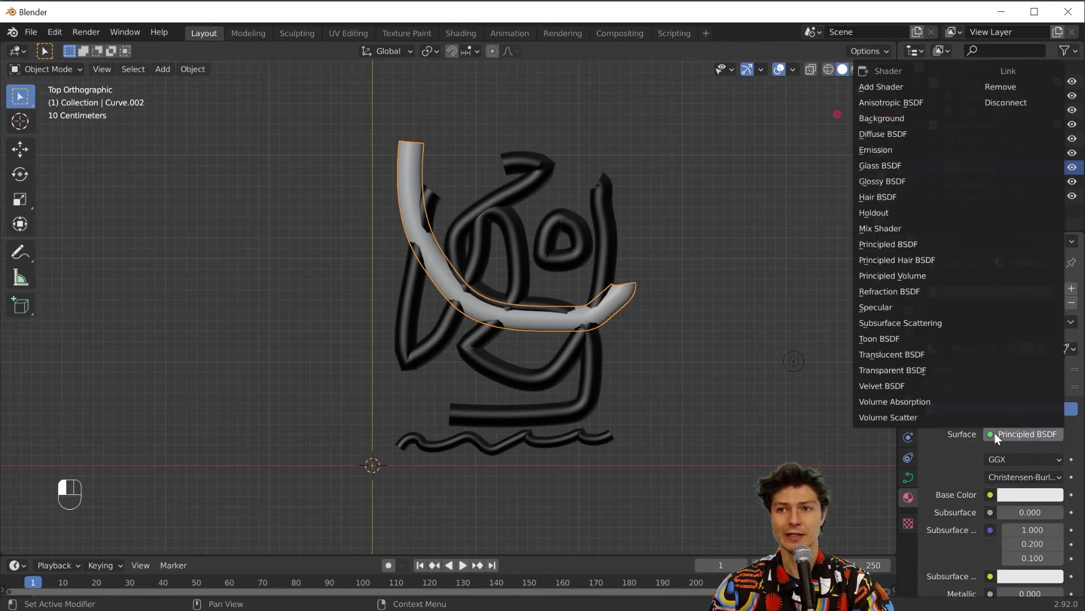
pyautogui.click(891, 149)
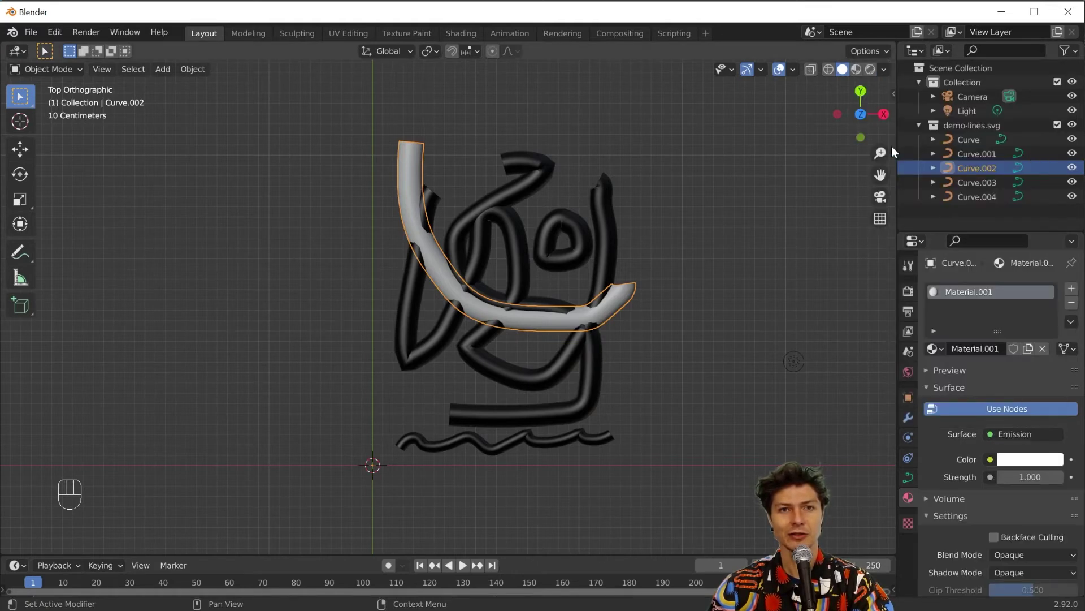
# - Change the emission colour of the U-shaped curve's material to a saturated magenta pink
pyautogui.click(1038, 460)
pyautogui.click(999, 329)
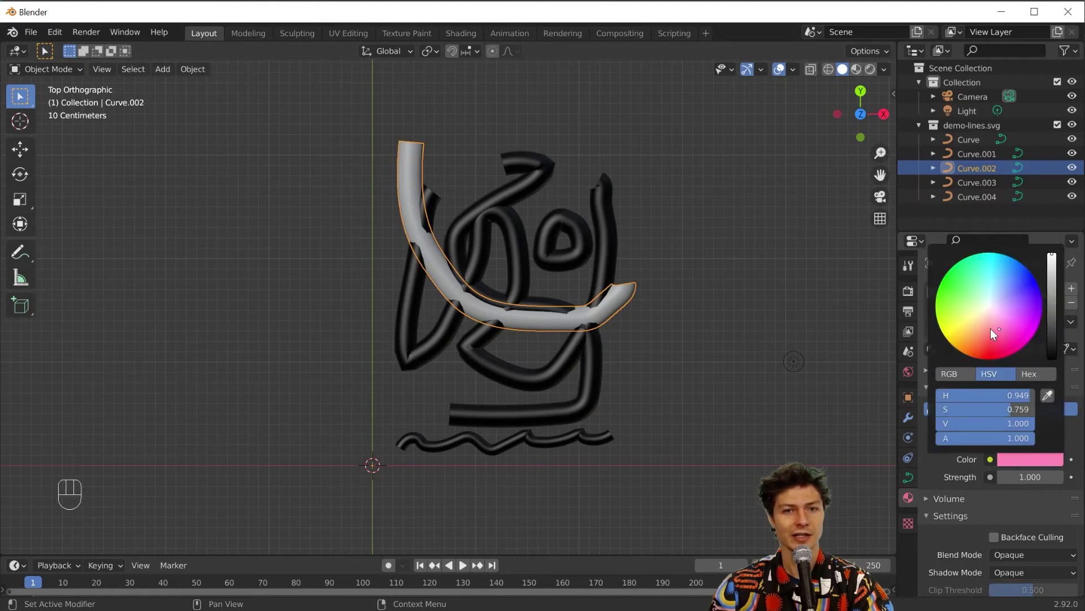
pyautogui.click(1037, 460)
pyautogui.click(1016, 334)
# - Set the emission strength to 4.800 and display the viewport in rendered shading
pyautogui.moveTo(1021, 478); pyautogui.dragTo(1045, 478)
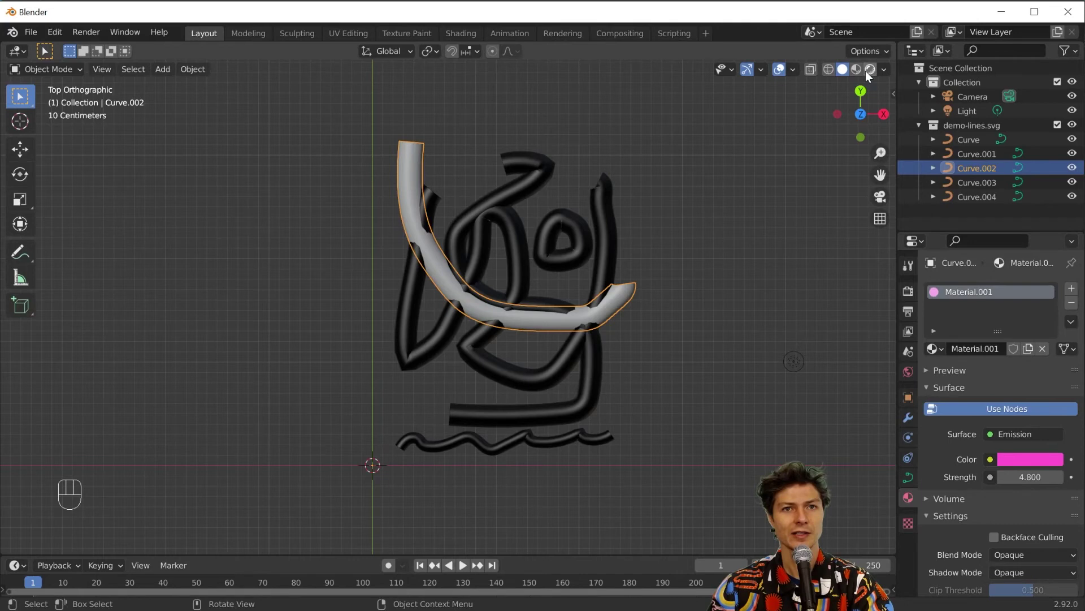
pyautogui.click(870, 69)
pyautogui.moveTo(649, 330); pyautogui.dragTo(580, 257, button='middle')
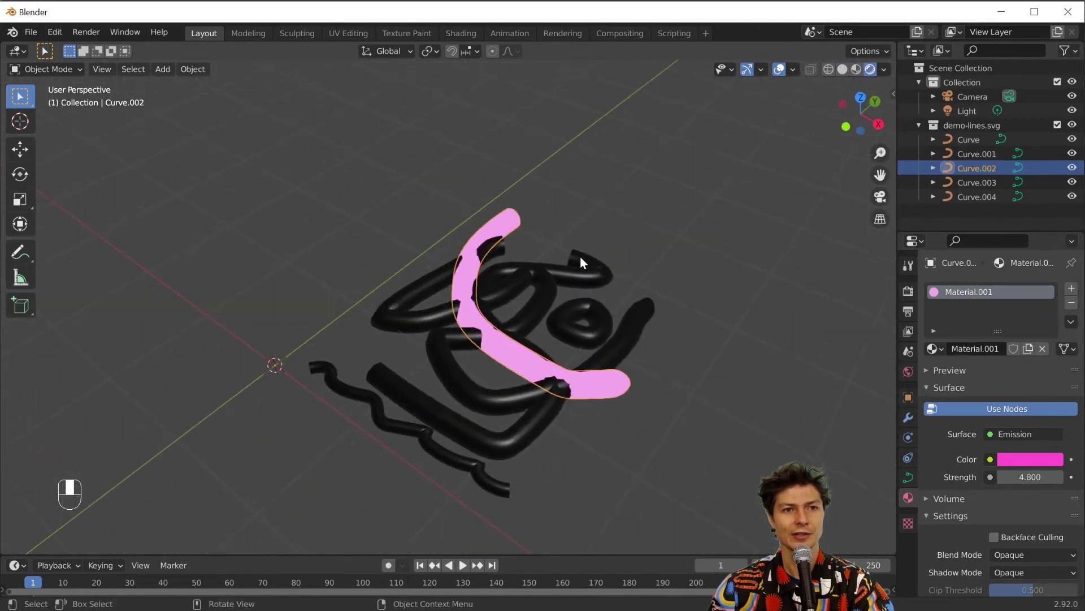
# - Set the scene's render engine to Cycles
pyautogui.click(908, 290)
pyautogui.click(991, 289)
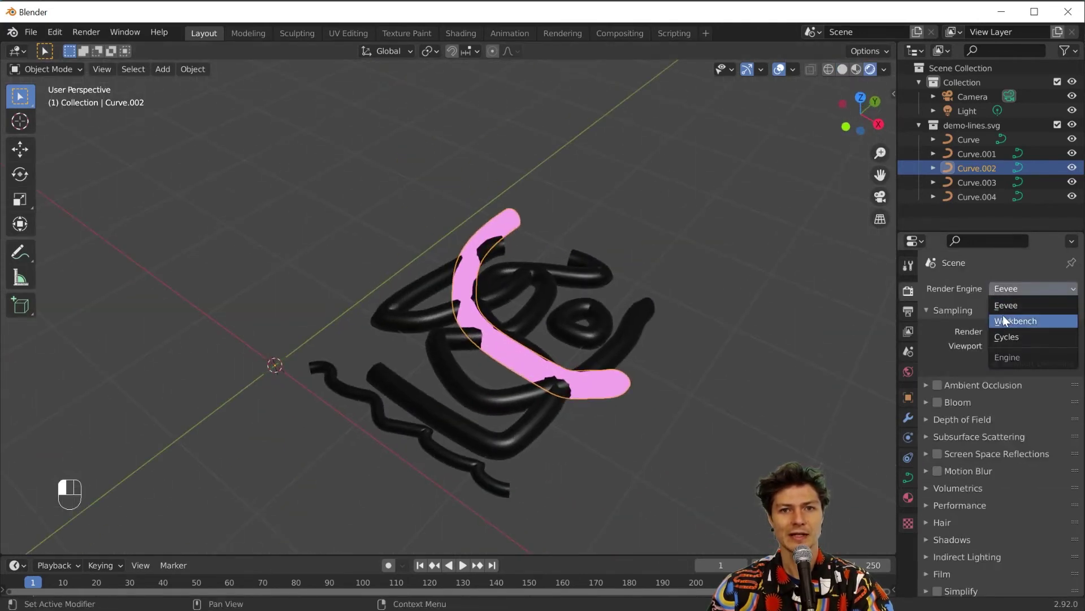
pyautogui.click(1009, 321)
# - Remove the SVGMat material from the long winding curve, Curve.001, and create a new material for it
pyautogui.moveTo(625, 335); pyautogui.dragTo(653, 456, button='middle')
pyautogui.click(567, 399)
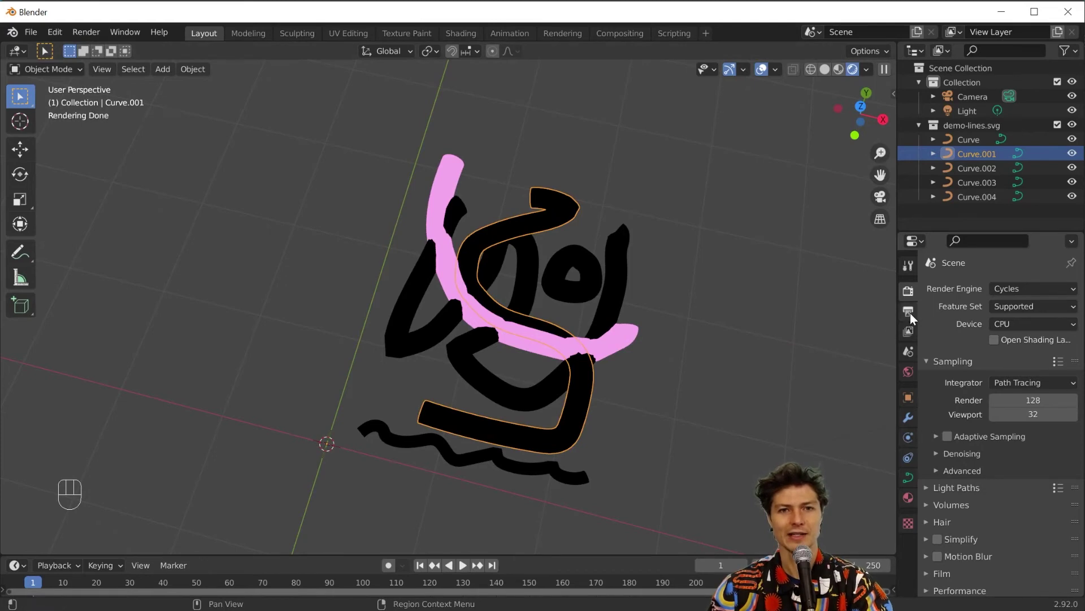
pyautogui.click(908, 498)
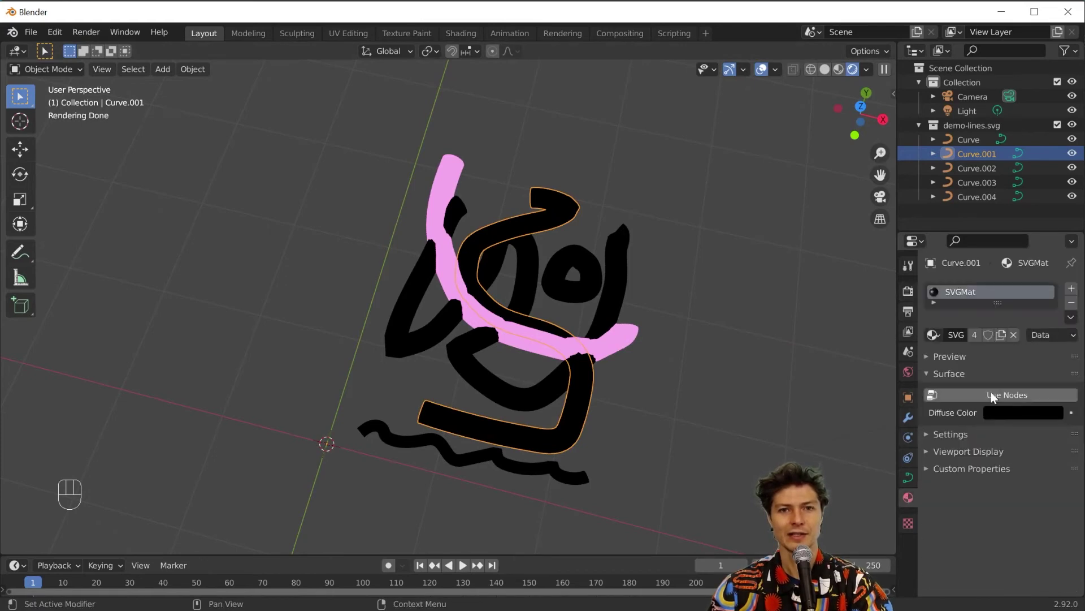
pyautogui.click(1071, 303)
pyautogui.click(984, 332)
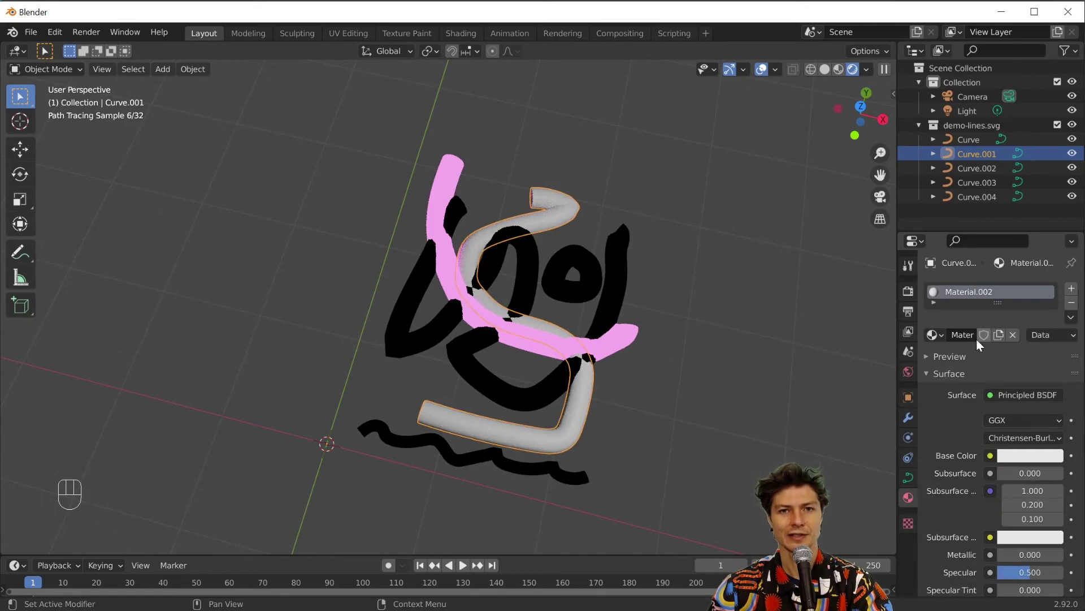
# - Keep the Principled BSDF surface for Curve.001's material and set its metallic value to 1.000 and its roughness to 0.221
pyautogui.click(1002, 396)
pyautogui.scroll(-3, 1036, 545)
pyautogui.scroll(-1, 1034, 540)
pyautogui.moveTo(1015, 480); pyautogui.dragTo(1063, 479)
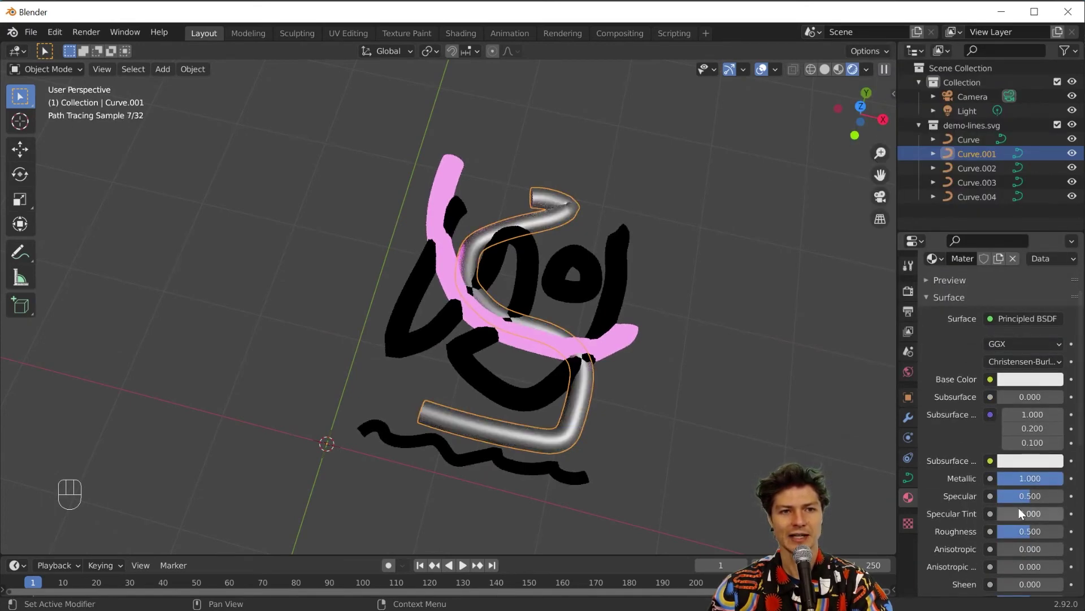
pyautogui.scroll(-2, 1020, 509)
pyautogui.moveTo(1038, 493); pyautogui.dragTo(1012, 493)
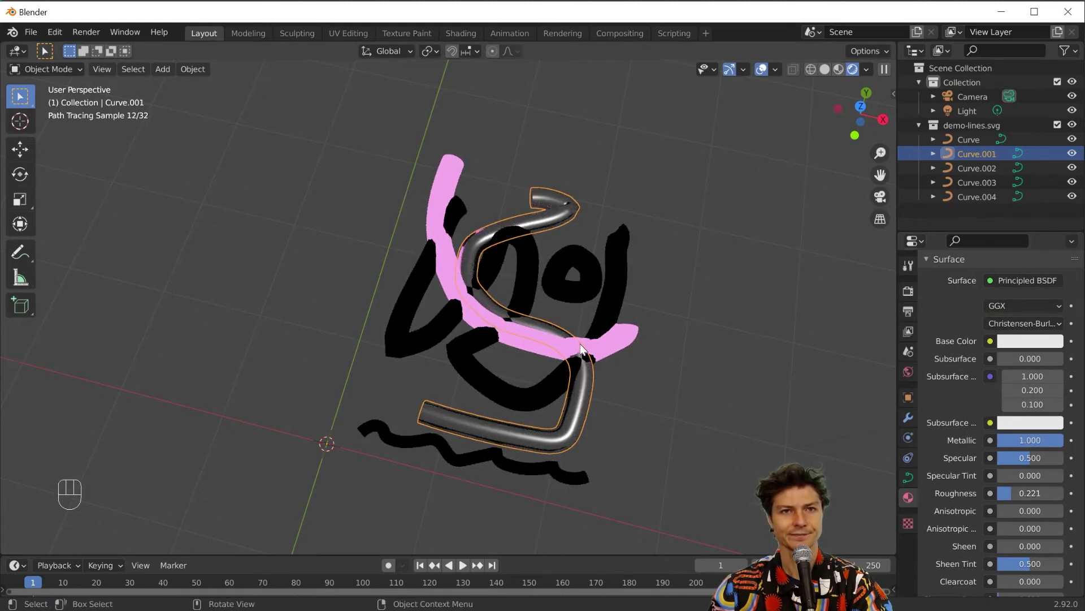
# - Examine the metallic tube and its reflections from several sides, comparing material preview with rendered shading and checking the front and top views
pyautogui.moveTo(721, 329); pyautogui.dragTo(489, 374, button='middle')
pyautogui.scroll(4, 488, 375)
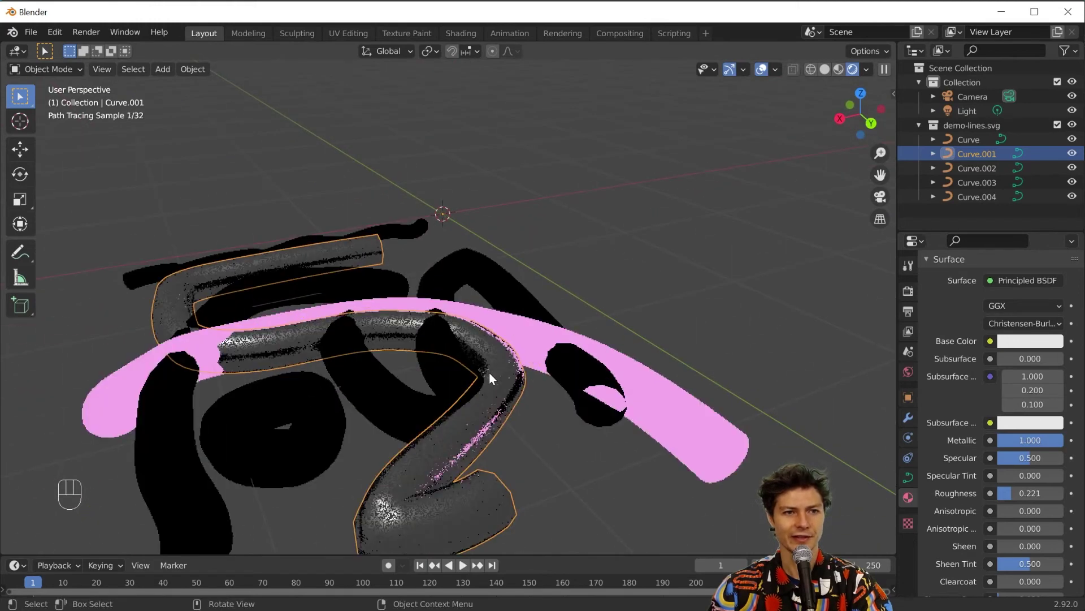
pyautogui.click(839, 68)
pyautogui.moveTo(489, 272); pyautogui.dragTo(800, 109, button='middle')
pyautogui.click(870, 69)
pyautogui.moveTo(706, 237); pyautogui.dragTo(685, 361, button='middle')
pyautogui.press('KP_1')
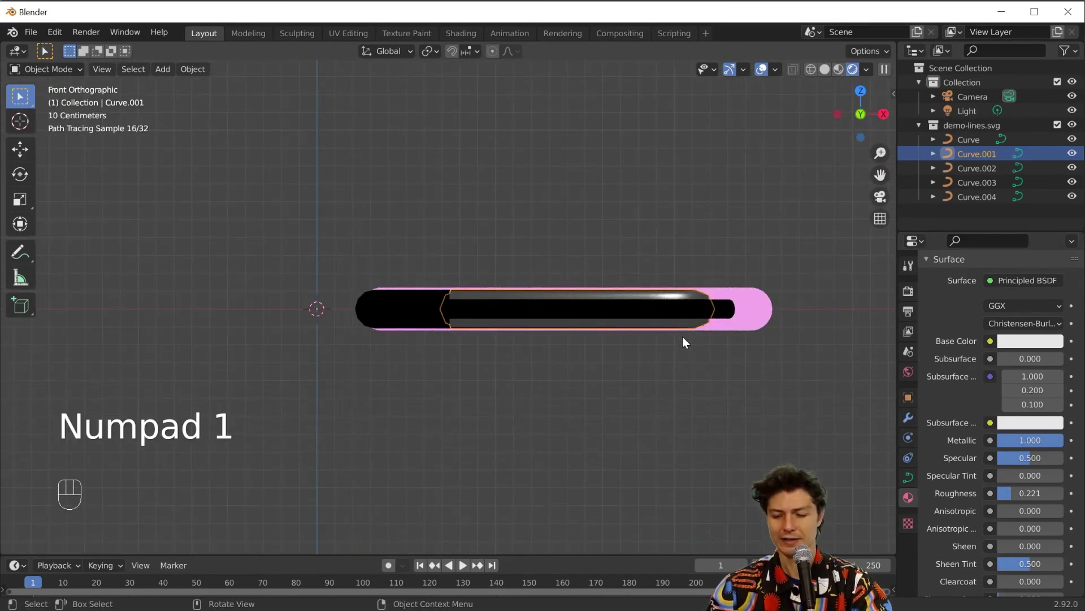
pyautogui.press('KP_7')
pyautogui.scroll(-3, 701, 321)
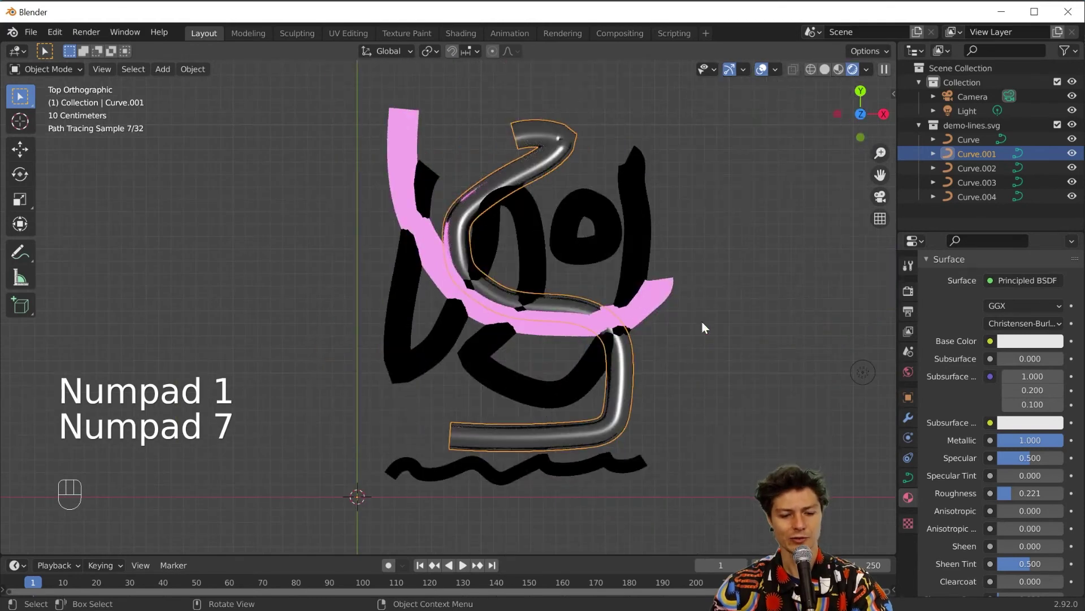
pyautogui.press('a')
pyautogui.press('a')
pyautogui.moveTo(701, 292)
pyautogui.keyDown('shift'); pyautogui.mouseDown(button='middle')
pyautogui.moveTo(715, 256)
pyautogui.moveTo(711, 324)
pyautogui.mouseUp(button='middle'); pyautogui.keyUp('shift')
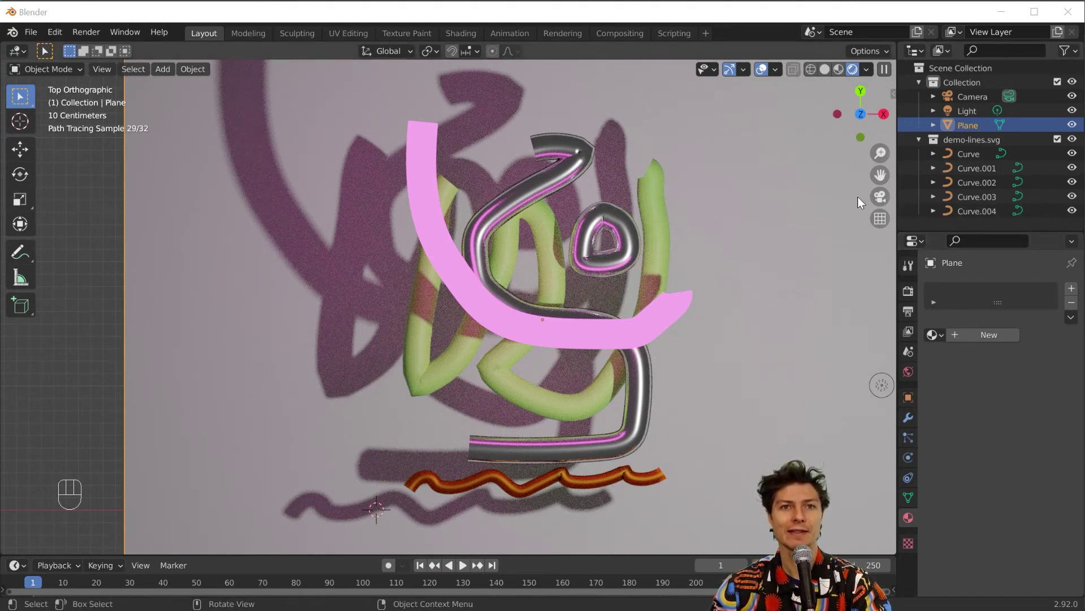
# - Display the viewport in solid shading and view the tubes above the background plane at an angle
pyautogui.click(838, 68)
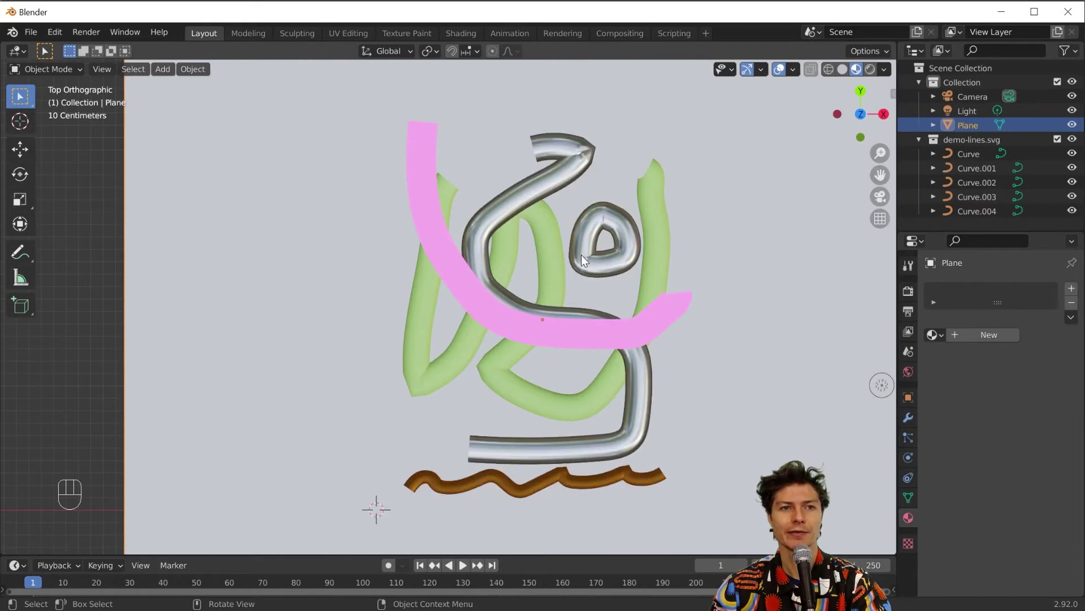
pyautogui.click(843, 67)
pyautogui.moveTo(577, 345); pyautogui.dragTo(584, 305, button='middle')
pyautogui.moveTo(608, 357); pyautogui.dragTo(656, 351, button='middle')
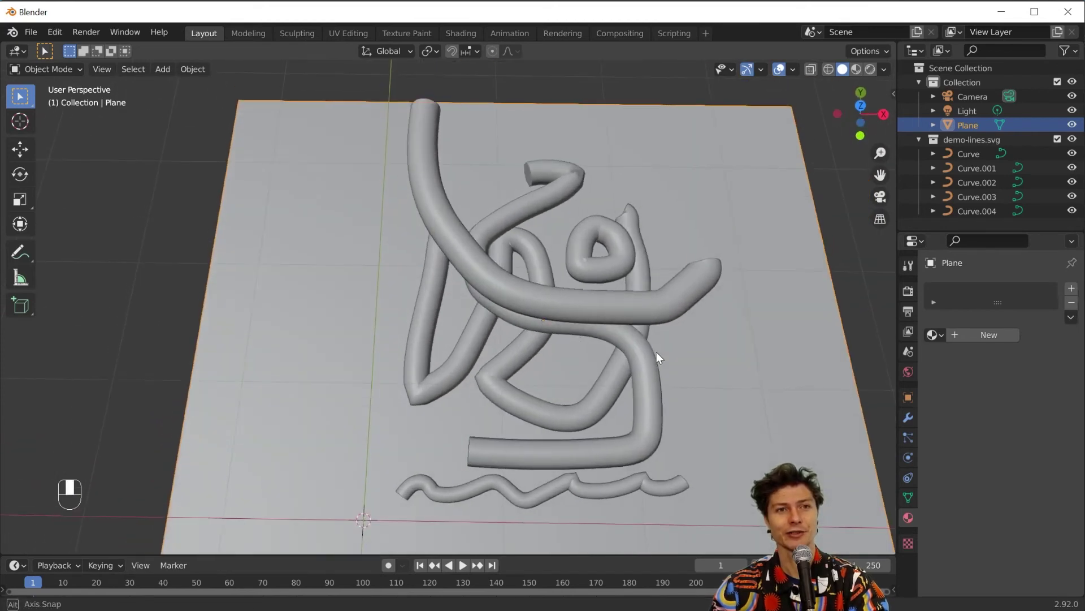
# - Select the broad U-shaped curve, Curve.002, and enlarge the timeline area for animating
pyautogui.click(604, 312)
pyautogui.moveTo(608, 328); pyautogui.dragTo(616, 262, button='middle')
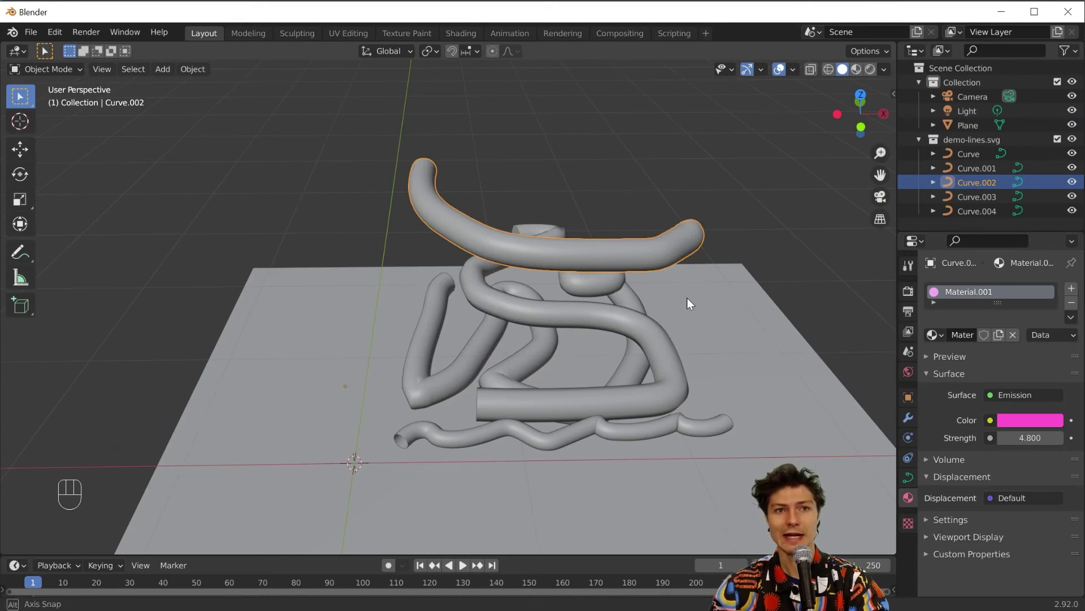
pyautogui.moveTo(686, 297); pyautogui.dragTo(585, 367, button='middle')
pyautogui.moveTo(497, 556); pyautogui.dragTo(510, 470)
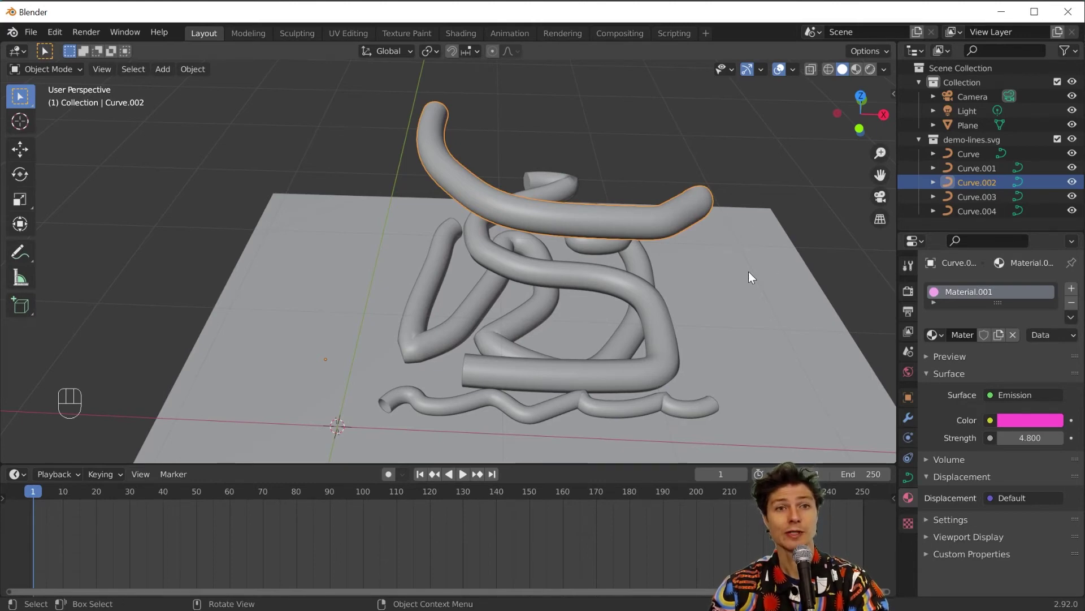
# - Try a rotation of the U-shaped curve about its existing origin and set the origin to Center of Mass (Surface)
pyautogui.press('r')
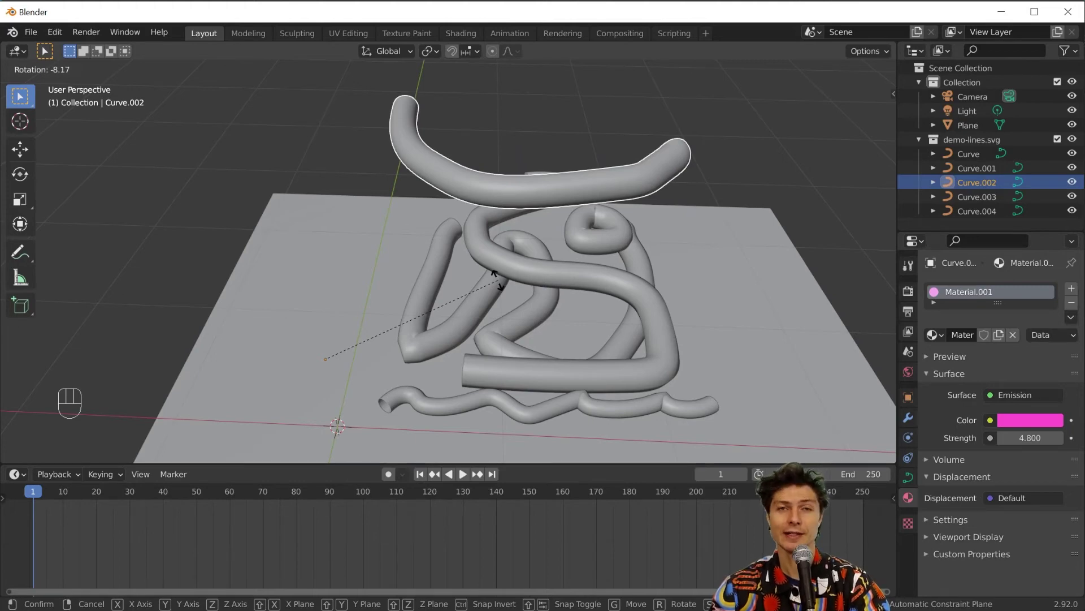
pyautogui.rightClick(496, 280)
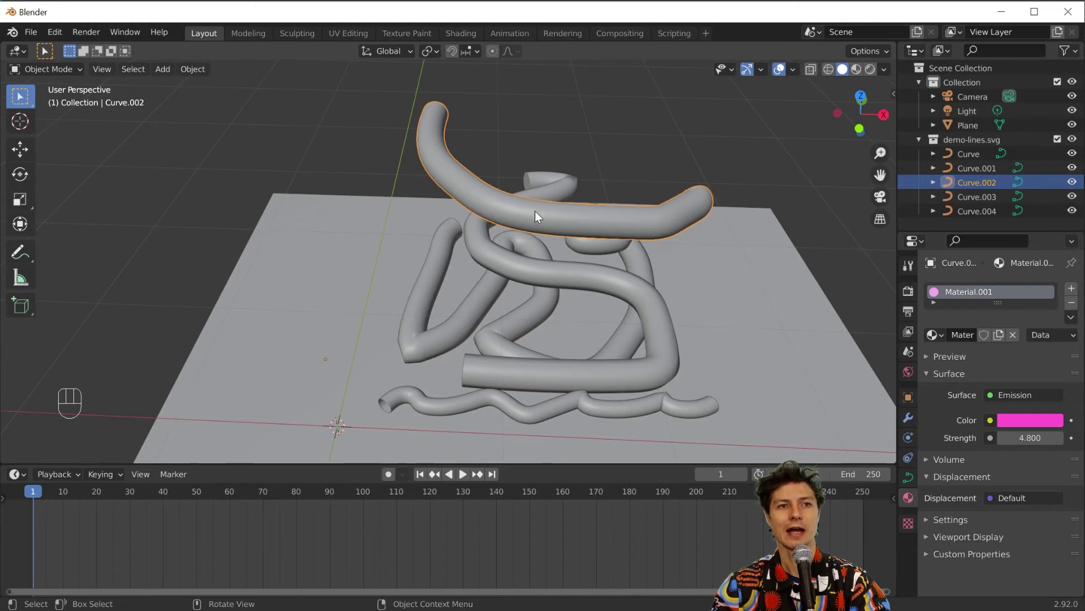
pyautogui.click(186, 69)
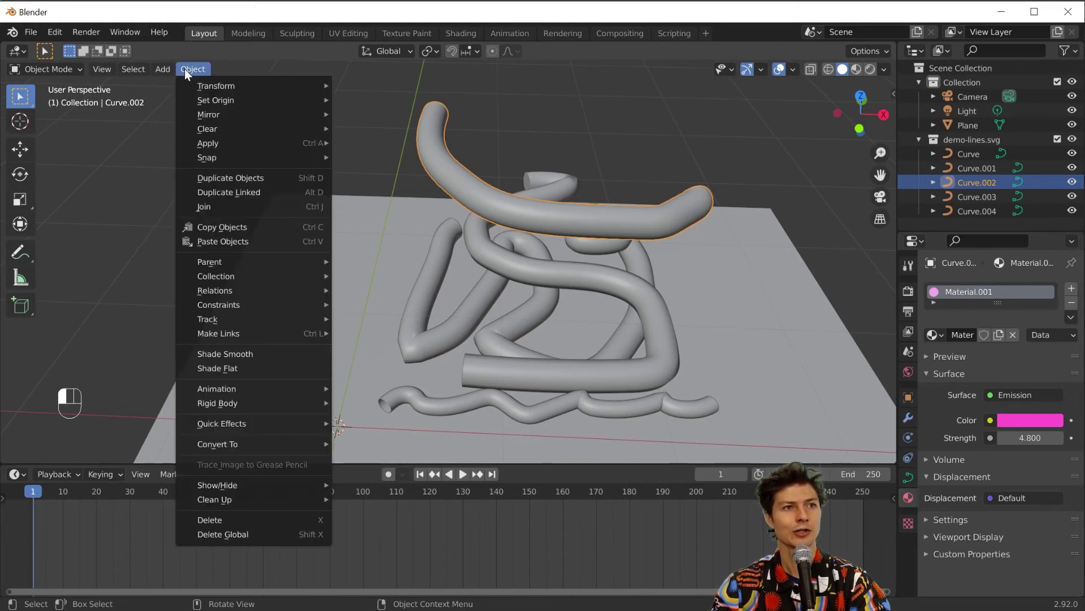
pyautogui.moveTo(208, 100)
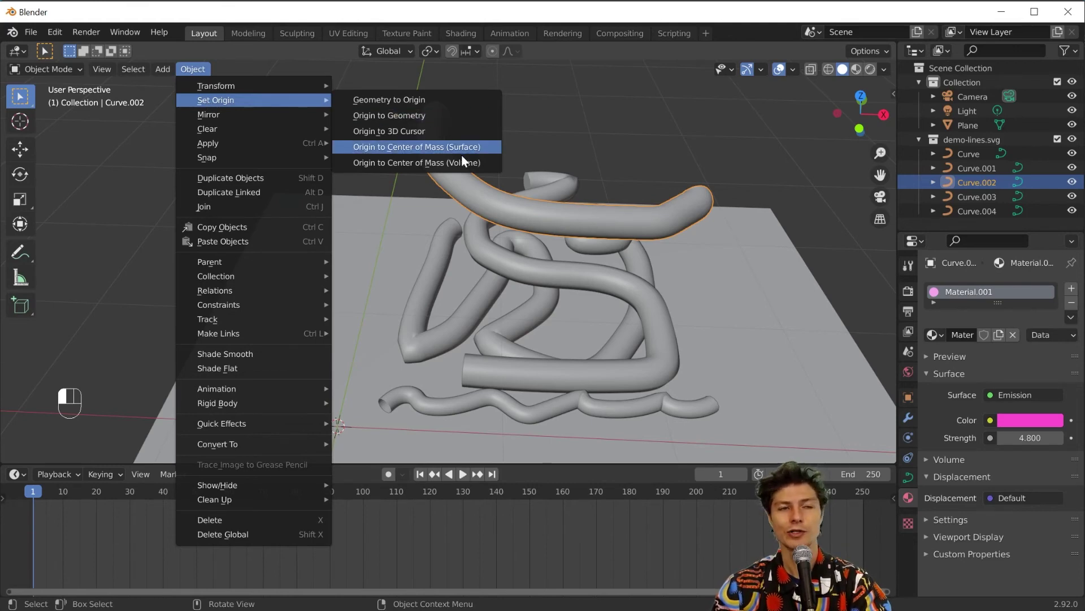
pyautogui.click(433, 147)
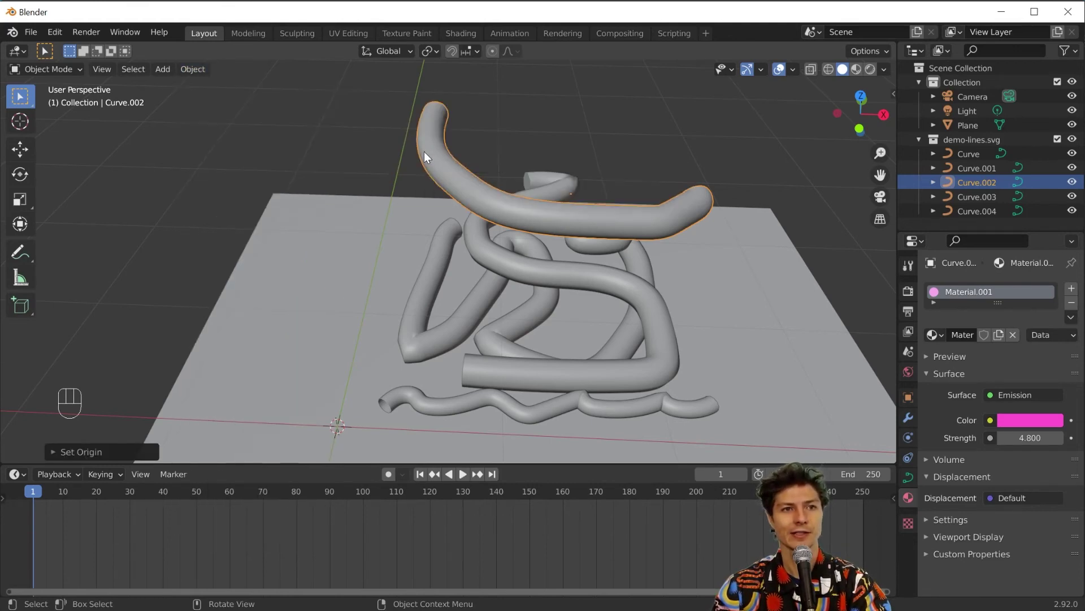
# - Try rotating the U-shaped curve about its centre of mass
pyautogui.moveTo(595, 197); pyautogui.dragTo(605, 235, button='middle')
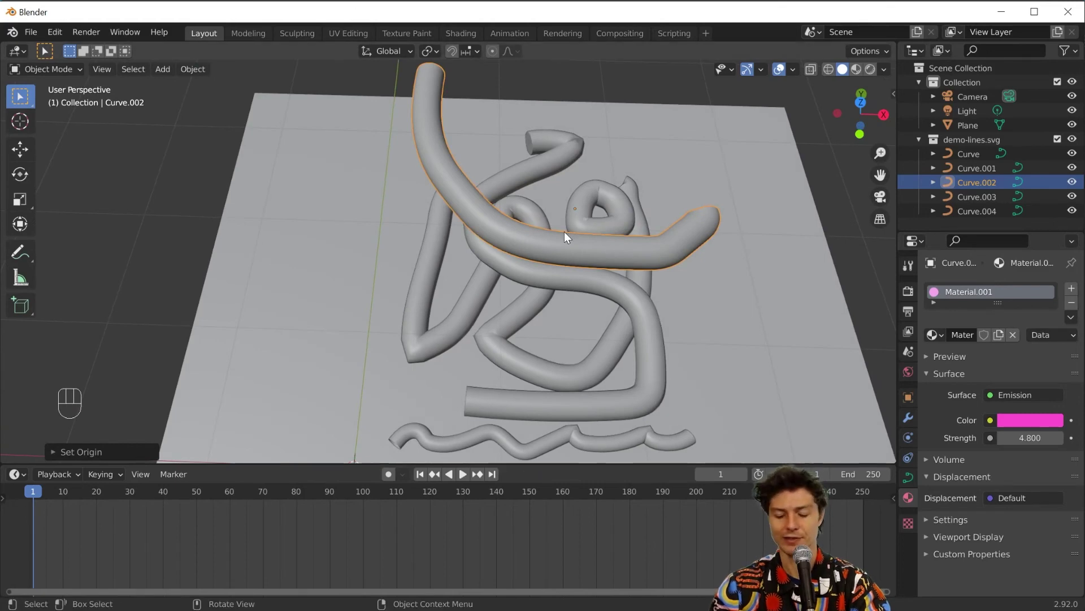
pyautogui.moveTo(564, 231); pyautogui.dragTo(541, 190, button='middle')
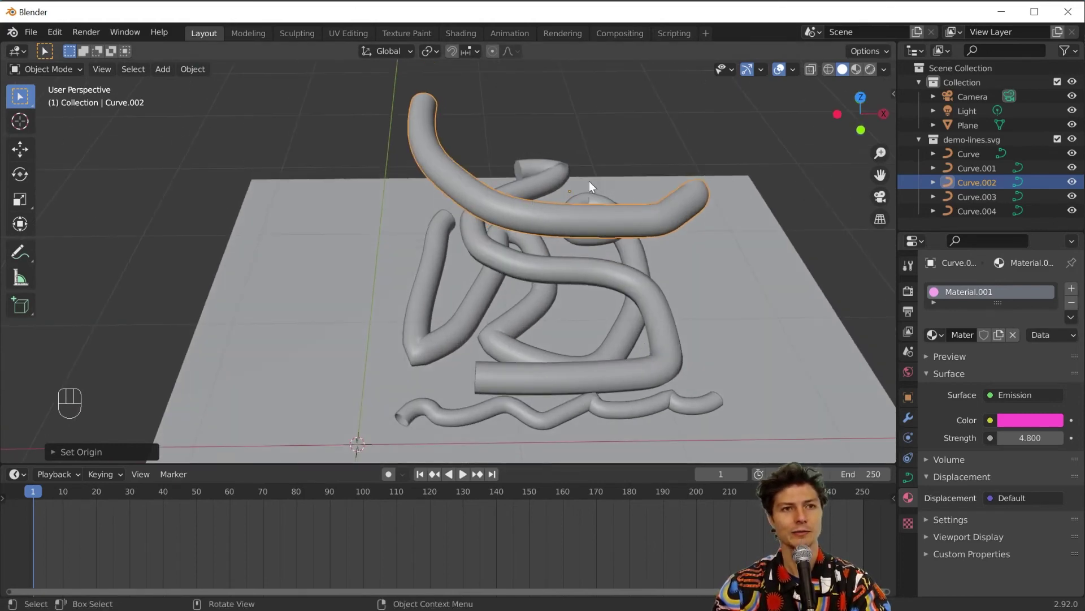
pyautogui.press('r')
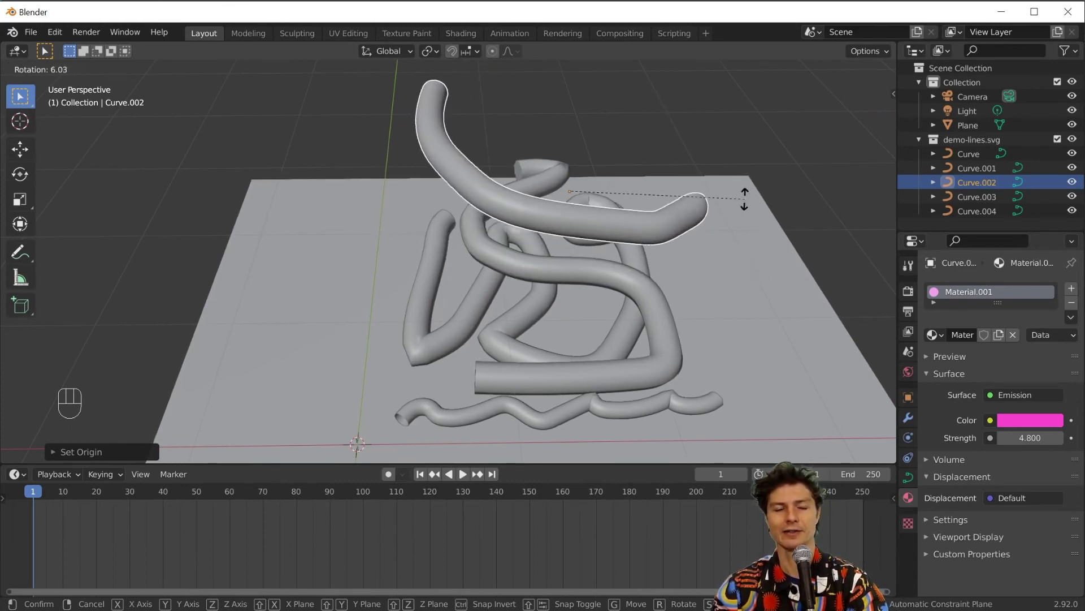
pyautogui.rightClick(692, 218)
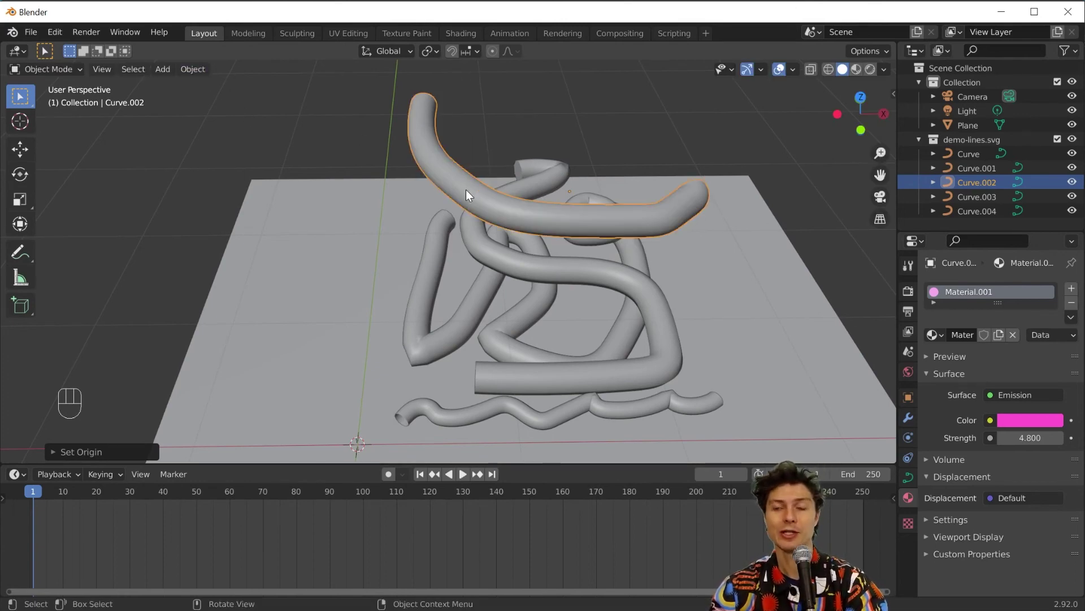
# - Place the 3D cursor on the left arm of the U-shaped curve, checking its position from several angles
pyautogui.press('shift')
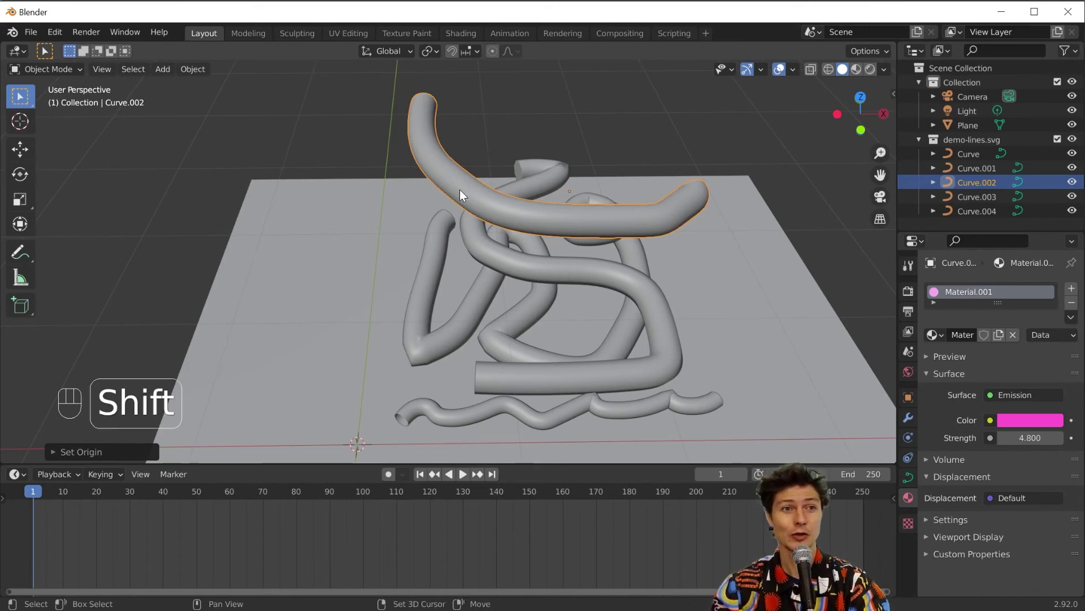
pyautogui.keyDown('shift'); pyautogui.moveTo(456, 190); pyautogui.dragTo(414, 160, button='right'); pyautogui.keyUp('shift')
pyautogui.moveTo(393, 168); pyautogui.dragTo(470, 178, button='middle')
pyautogui.keyDown('shift'); pyautogui.rightClick(449, 188); pyautogui.keyUp('shift')
pyautogui.keyDown('shift'); pyautogui.moveTo(530, 205); pyautogui.dragTo(507, 207, button='right'); pyautogui.keyUp('shift')
pyautogui.moveTo(507, 207); pyautogui.dragTo(412, 166, button='middle')
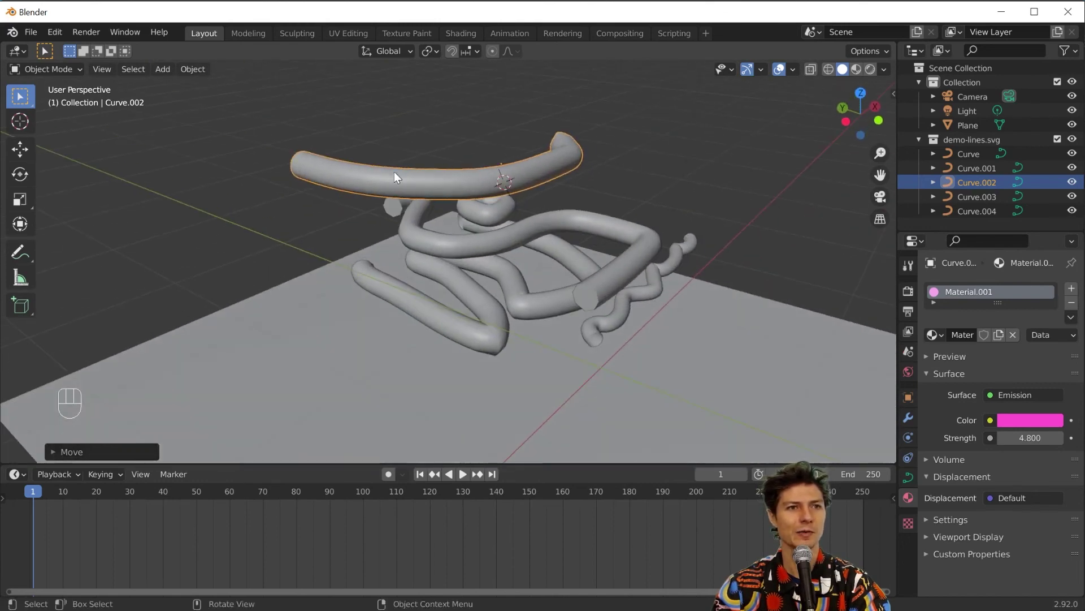
pyautogui.press('shift')
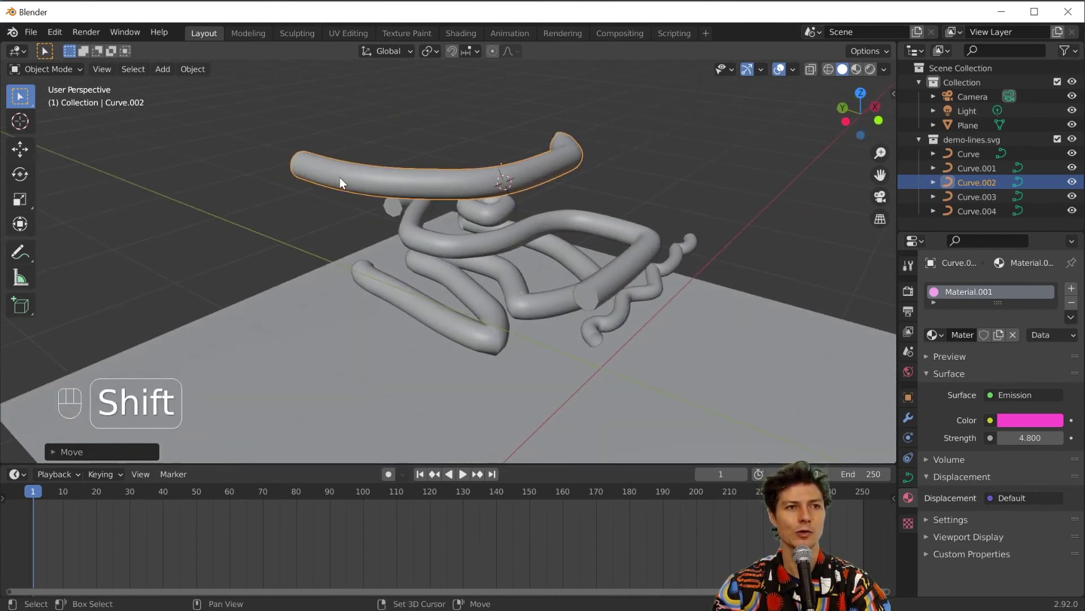
pyautogui.moveTo(477, 170); pyautogui.dragTo(387, 182, button='middle')
# - Set the U-shaped curve's origin to the 3D cursor and try a rotation about it
pyautogui.click(194, 71)
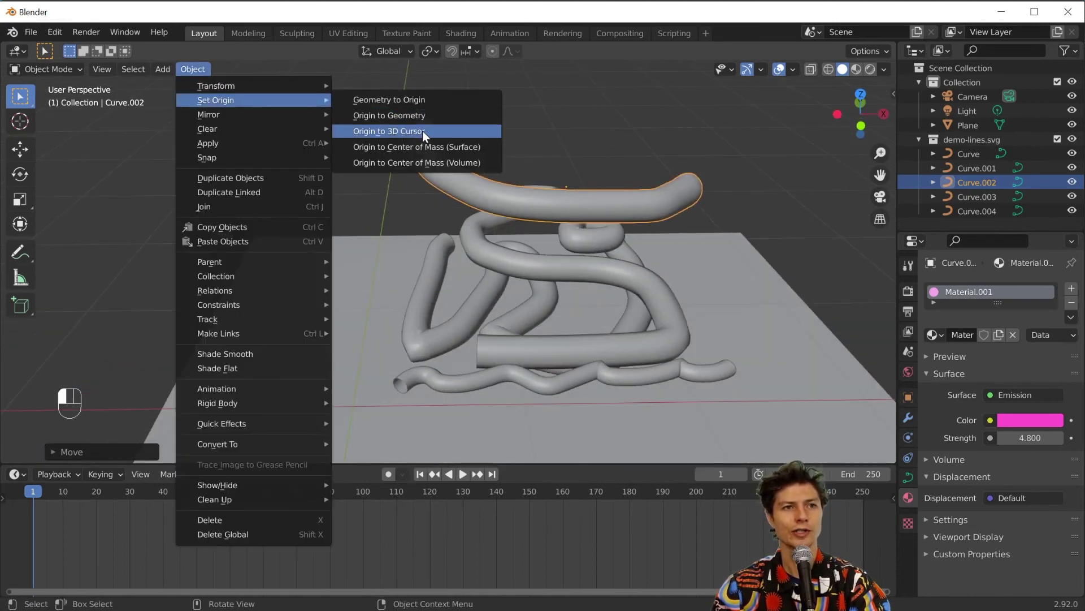
pyautogui.click(422, 131)
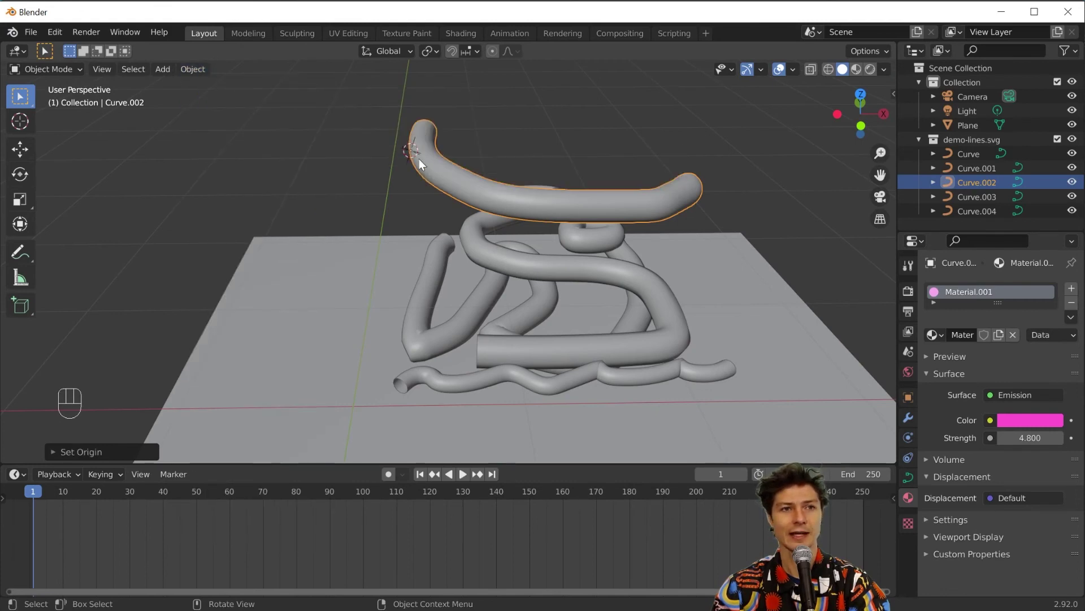
pyautogui.press('r')
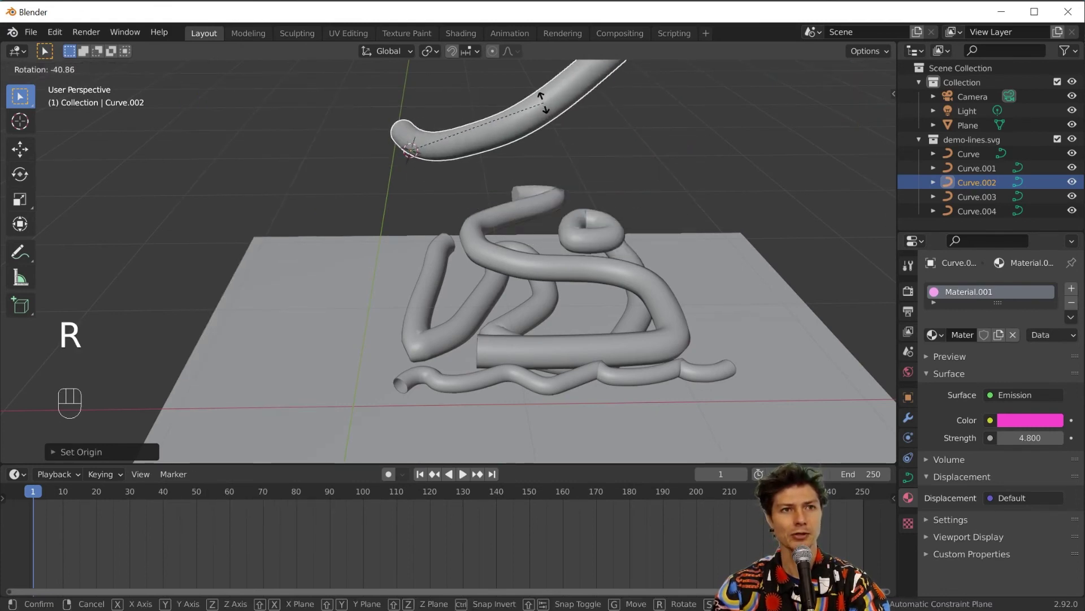
pyautogui.click(553, 199)
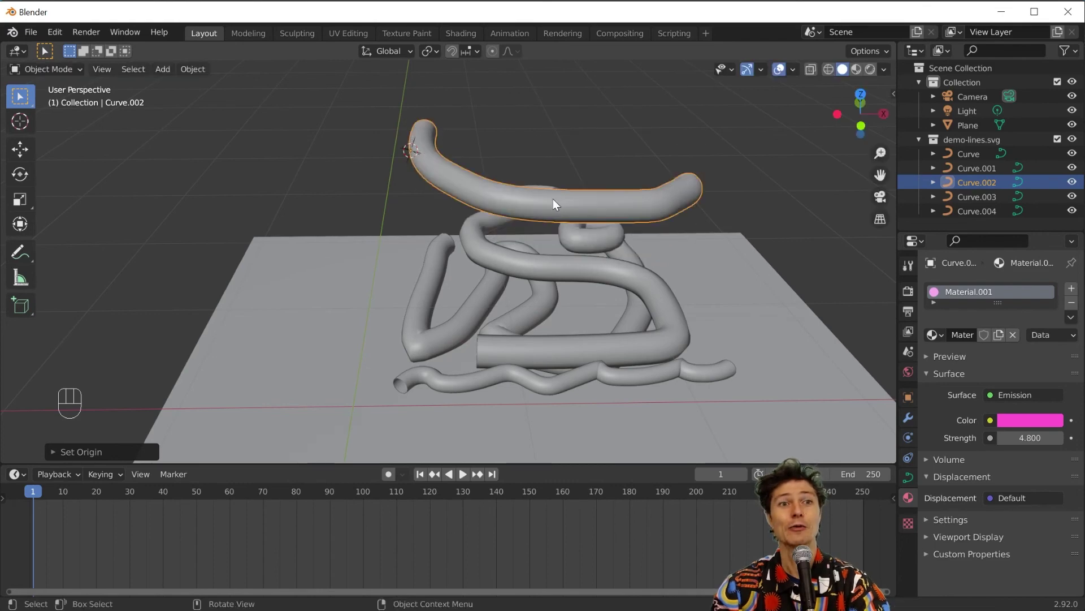
# - Insert a Rotation keyframe for the U-shaped curve, Curve.002, at frame 1
pyautogui.moveTo(553, 199); pyautogui.dragTo(593, 332, button='middle')
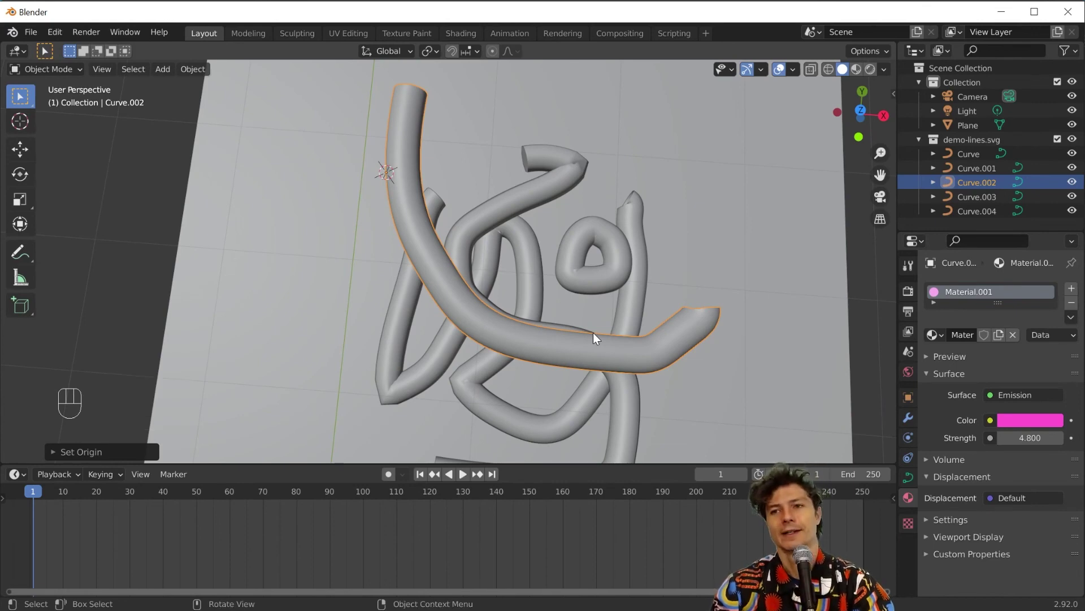
pyautogui.scroll(-5, 593, 334)
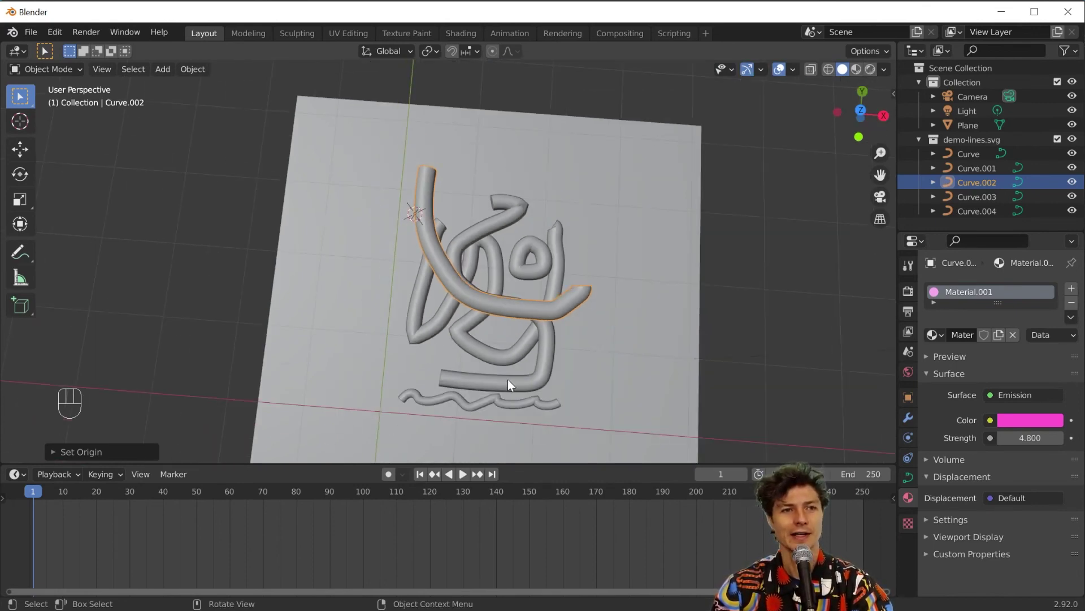
pyautogui.press('i')
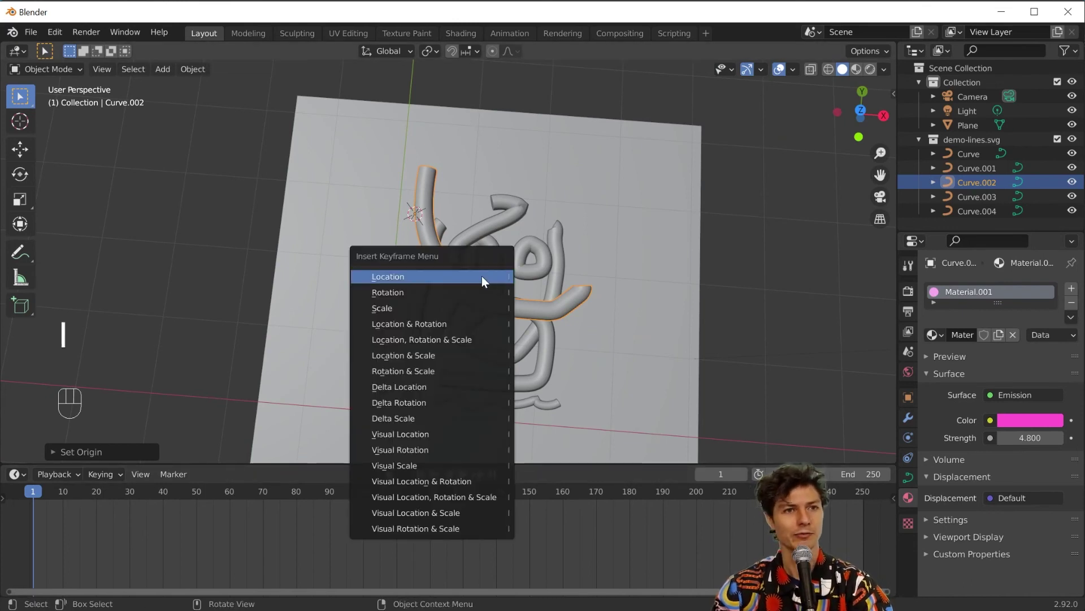
pyautogui.click(477, 287)
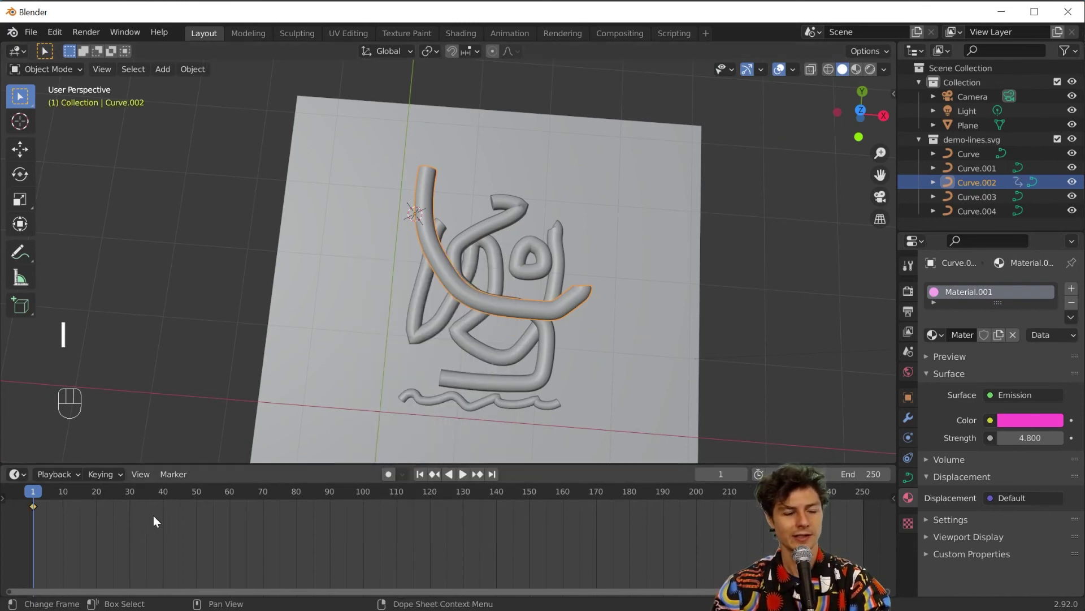
# - Set the animation's end frame to 24
pyautogui.click(843, 479)
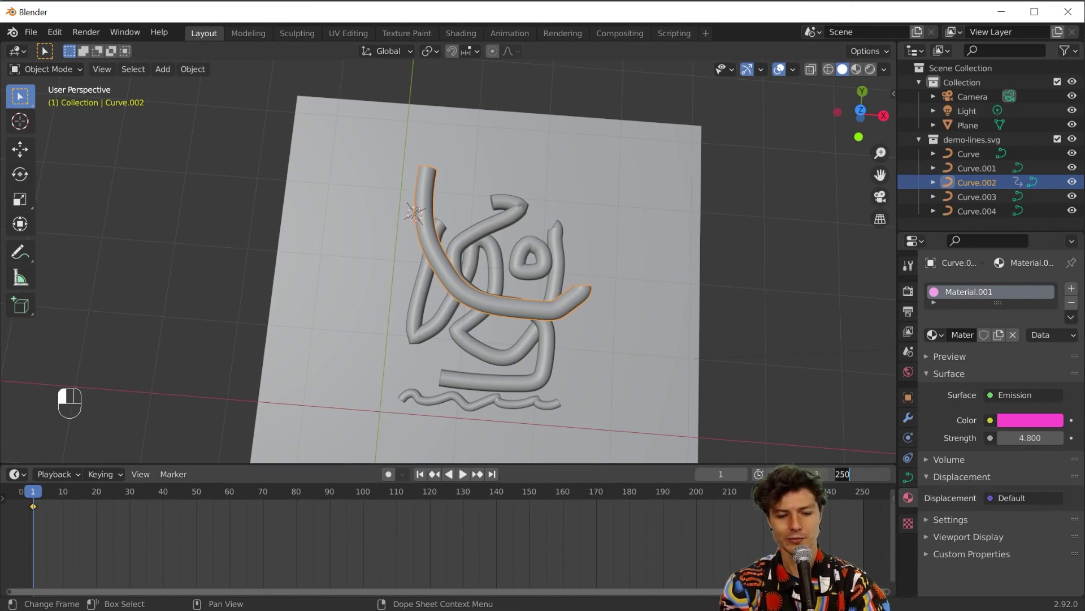
pyautogui.press('Return')
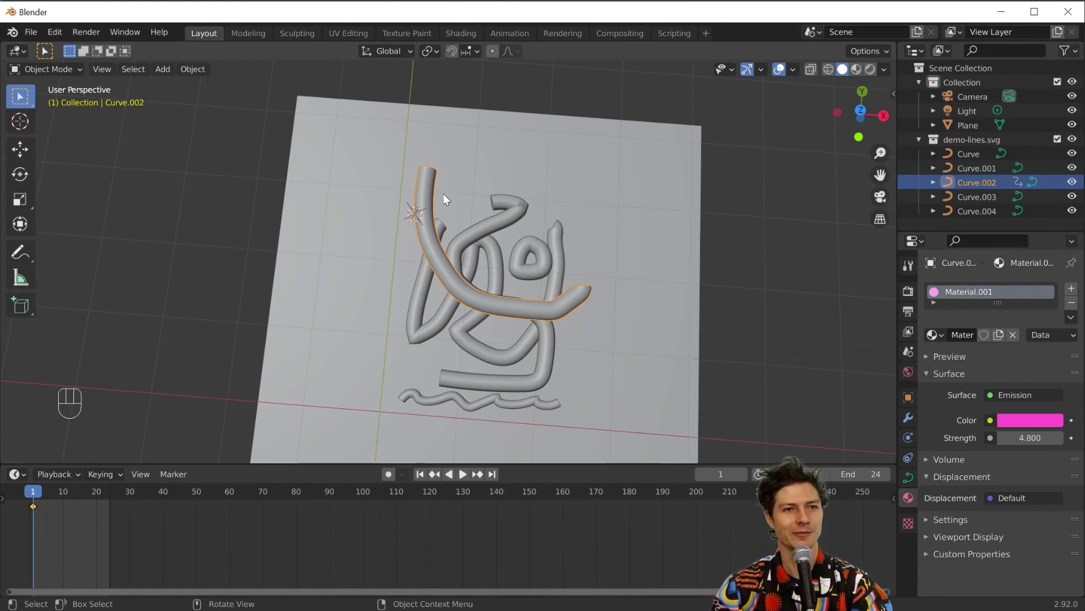
# - At frame 13, tilt the U-shaped curve's free end upward in front view and insert a Rotation keyframe
pyautogui.press('KP_1')
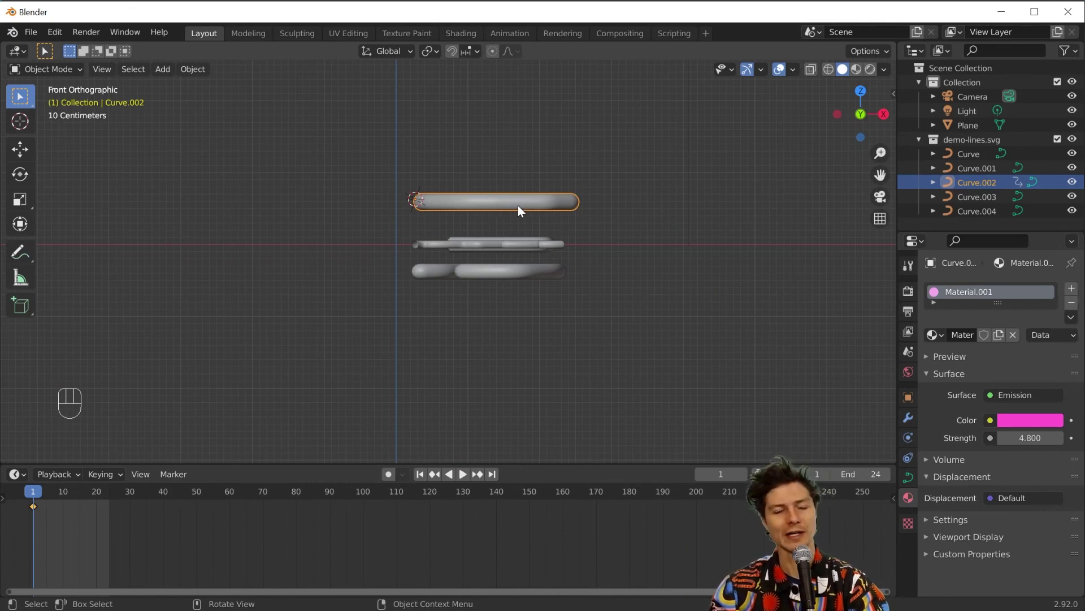
pyautogui.moveTo(36, 495); pyautogui.dragTo(77, 496)
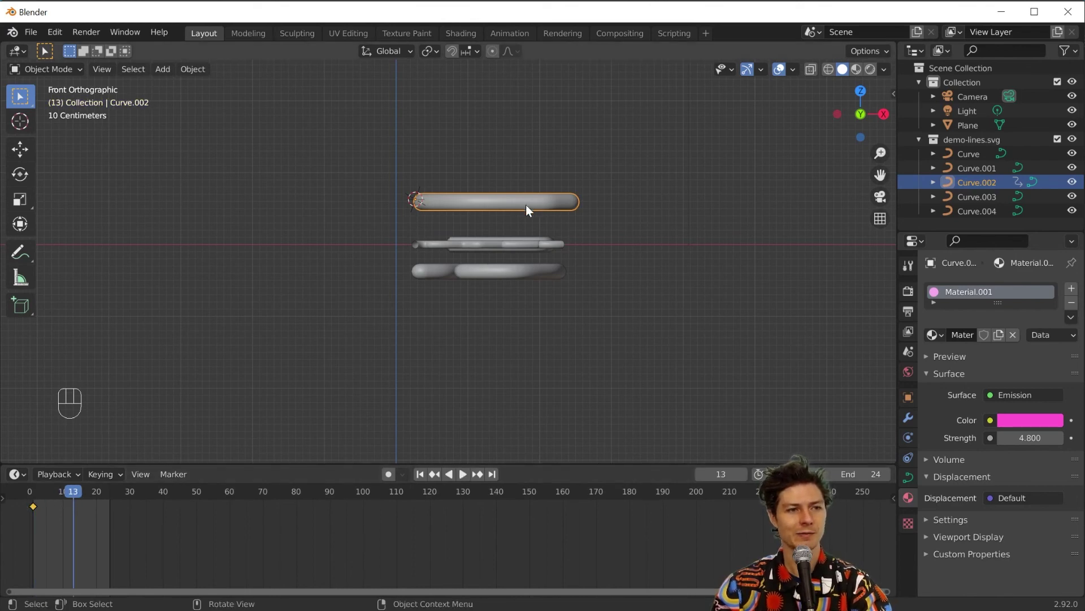
pyautogui.press('r')
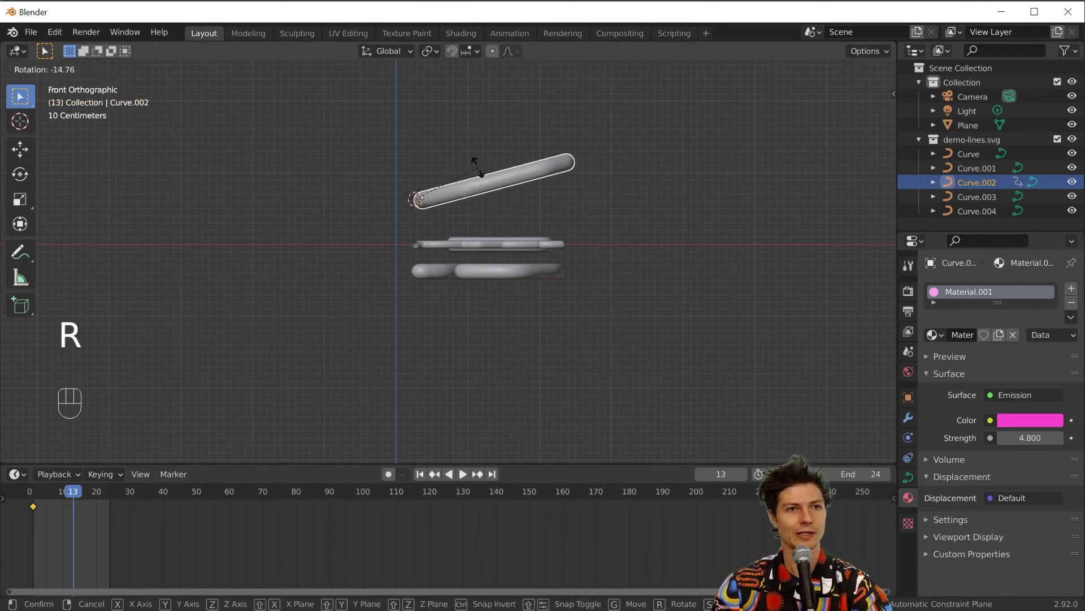
pyautogui.click(464, 146)
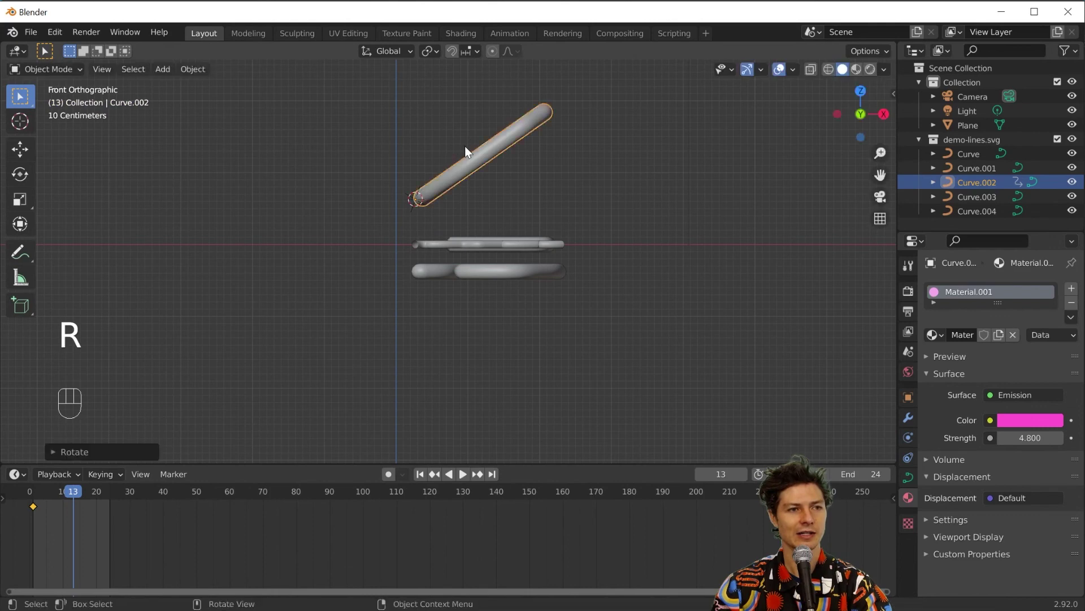
pyautogui.press('i')
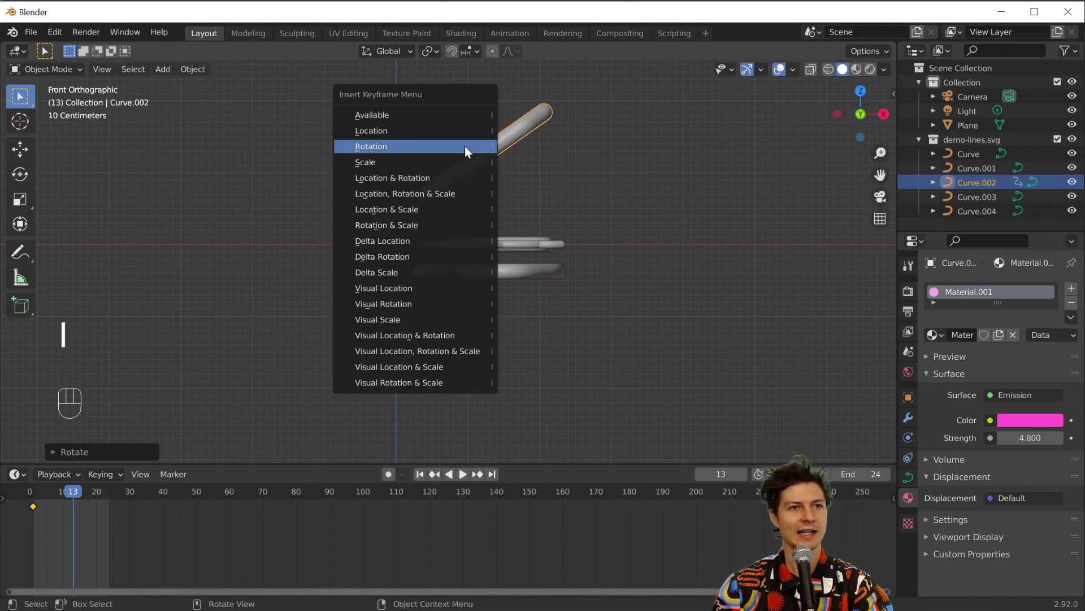
pyautogui.click(465, 146)
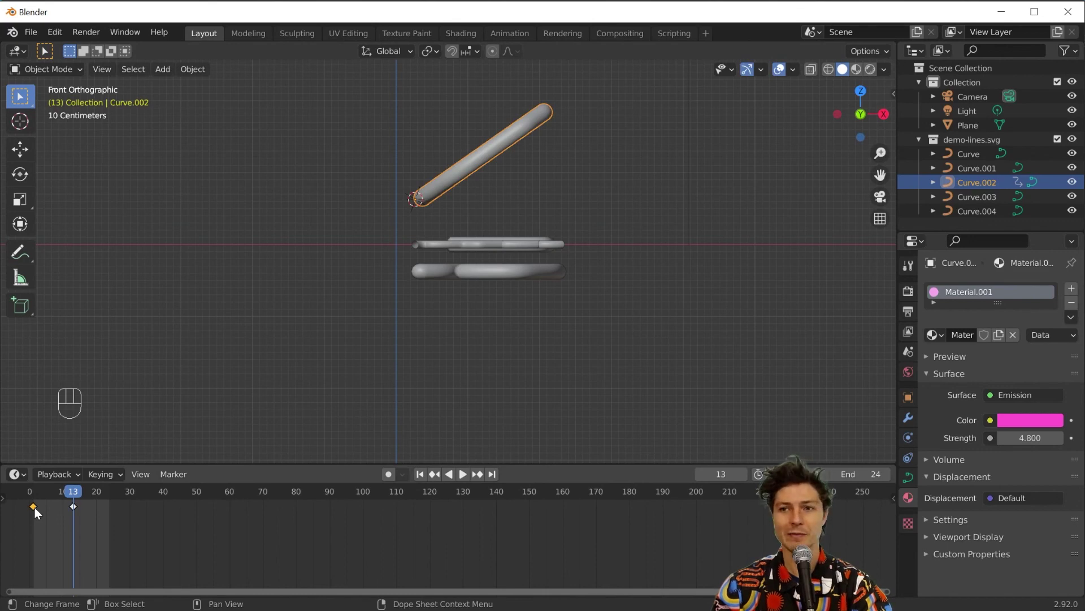
# - Duplicate the U-shaped curve's frame 1 keyframe to frame 24 and play back the looping rotation
pyautogui.hotkey('shift', 'd')
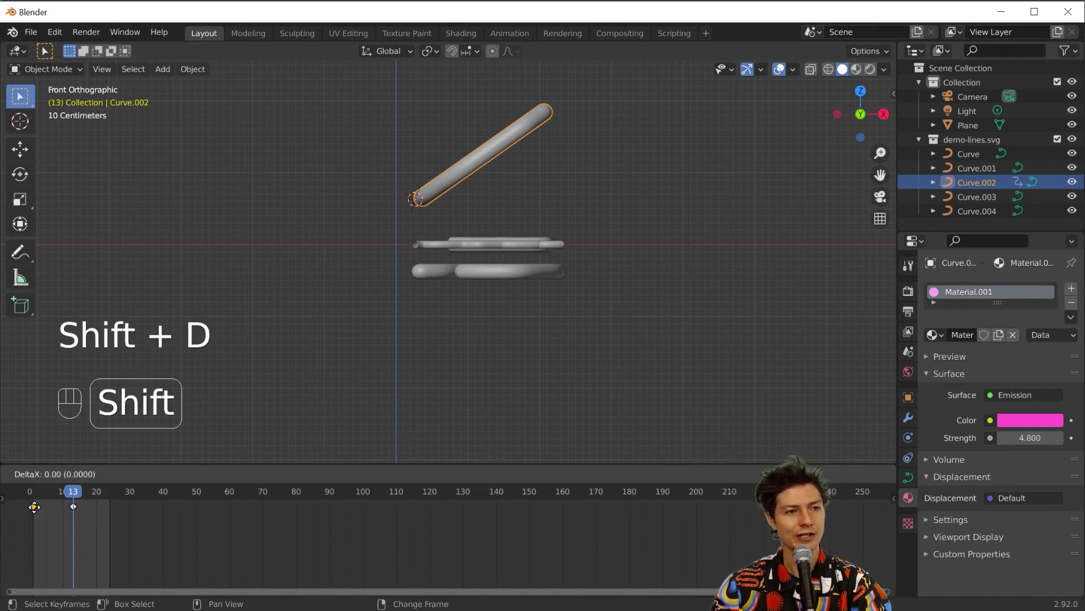
pyautogui.click(110, 528)
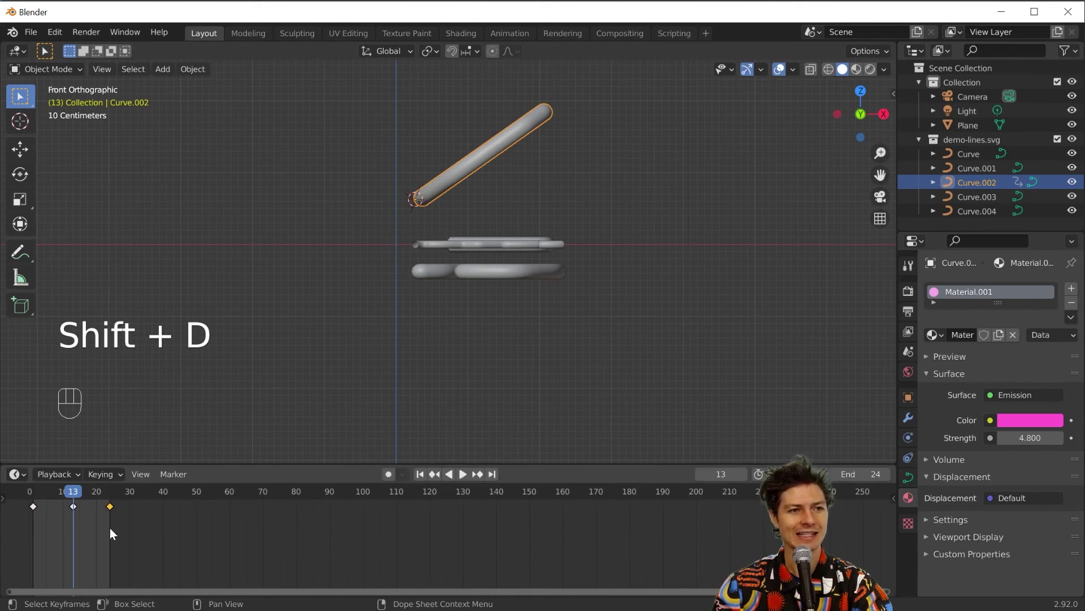
pyautogui.click(461, 473)
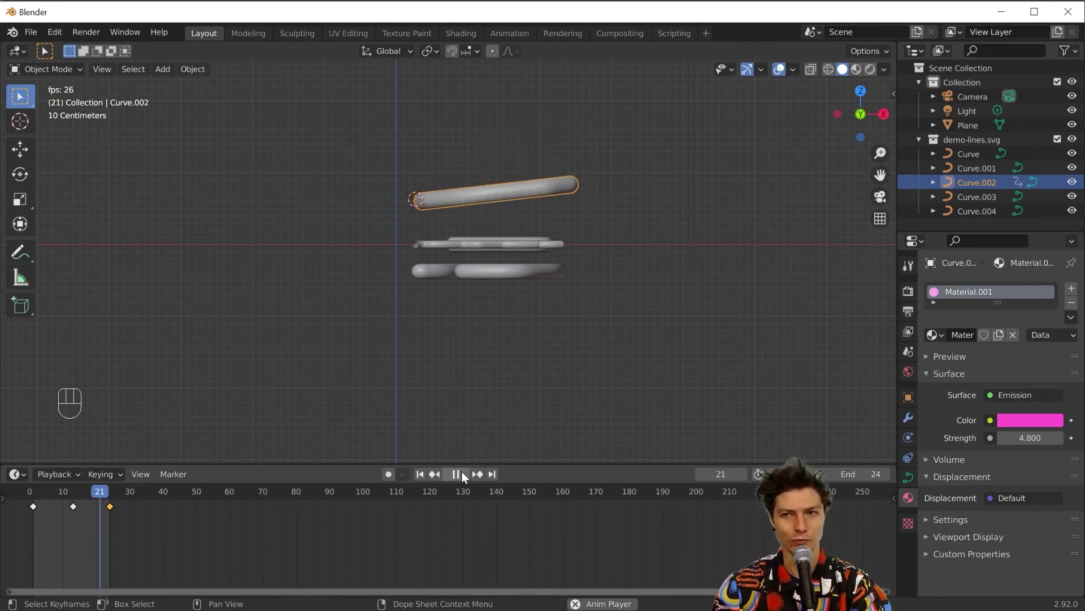
pyautogui.press('Escape')
pyautogui.moveTo(486, 407); pyautogui.dragTo(508, 187, button='middle')
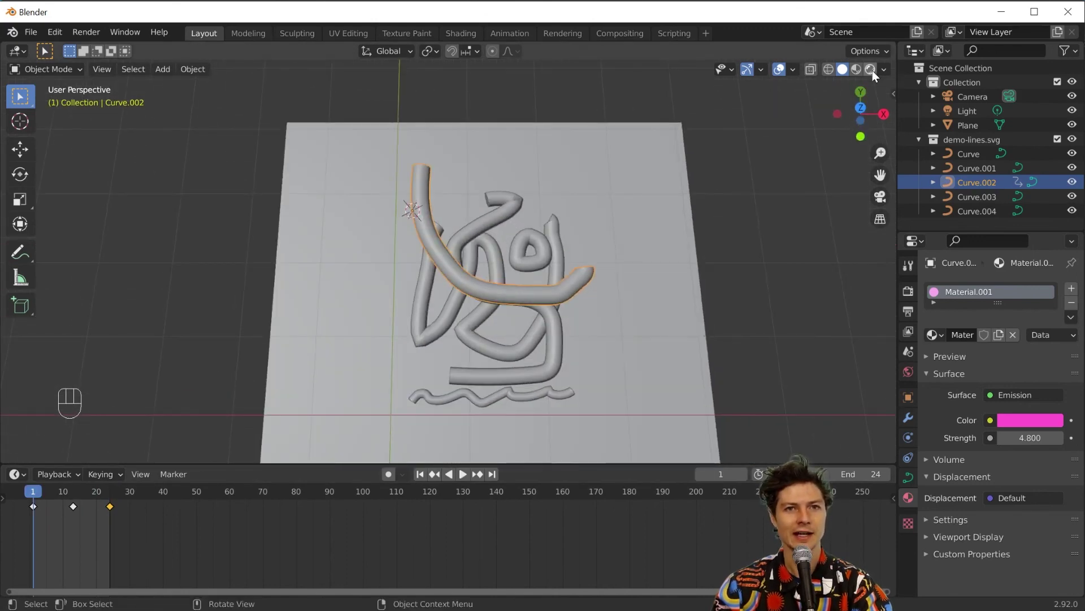